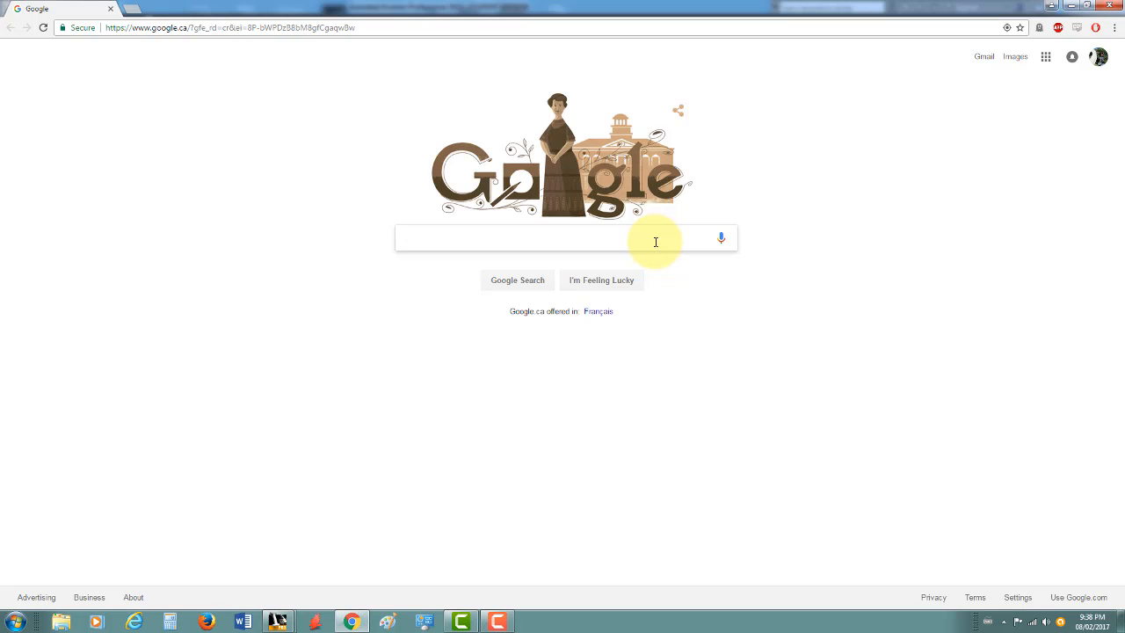
Search Google for "google images" and open the Google Images site
type("google uma")
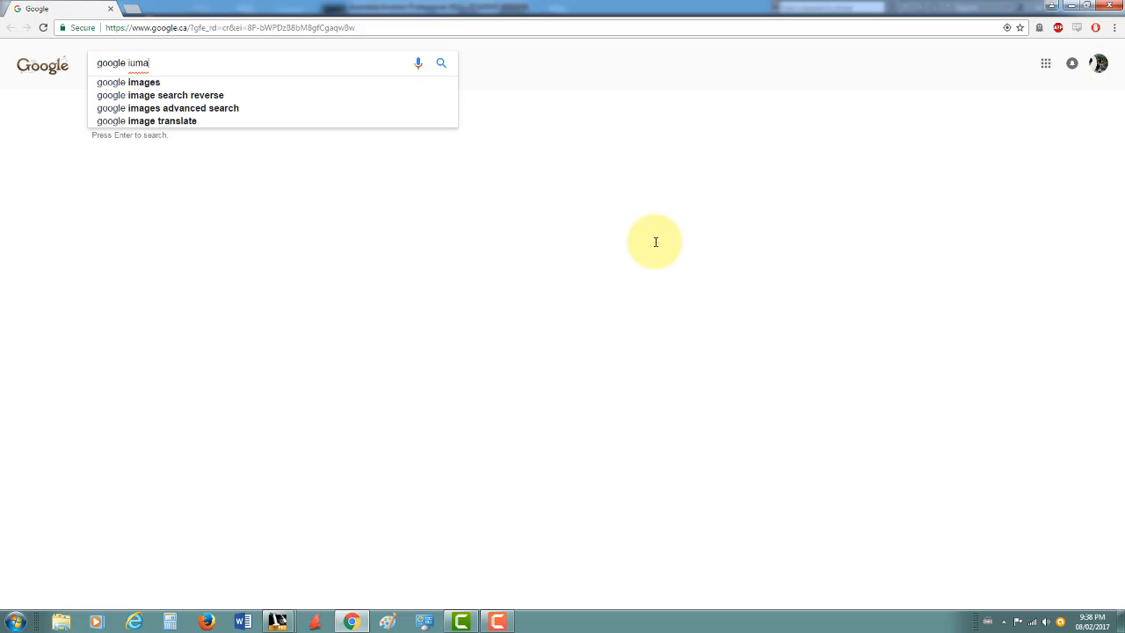
key("BackSpace")
key("BackSpace")
key("BackSpace")
type("images")
key("Return")
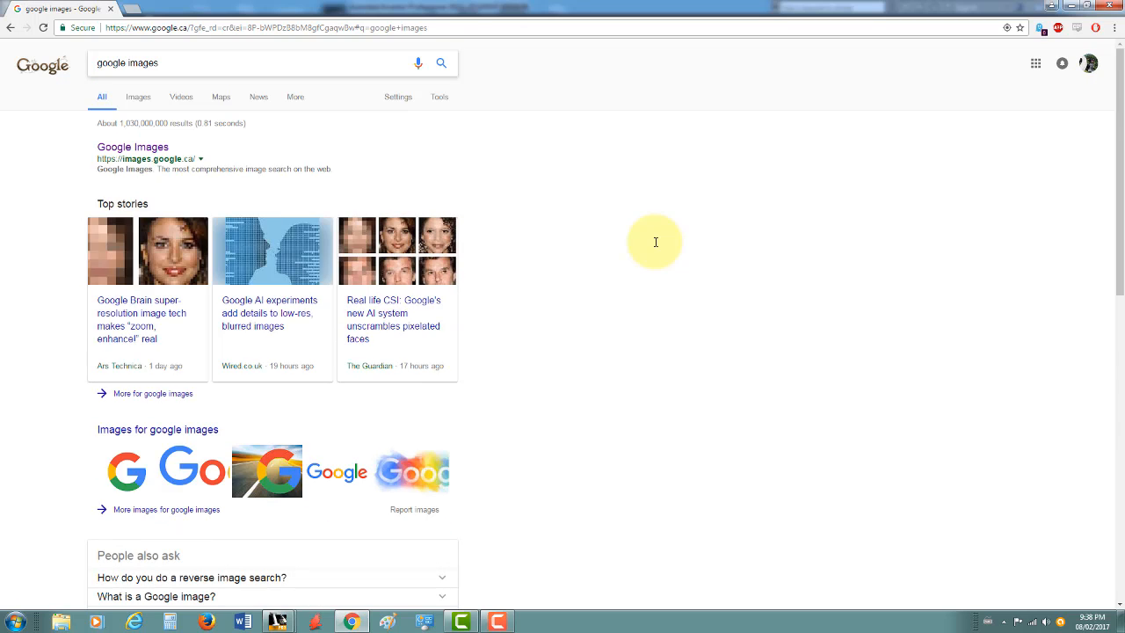
left_click(134, 147)
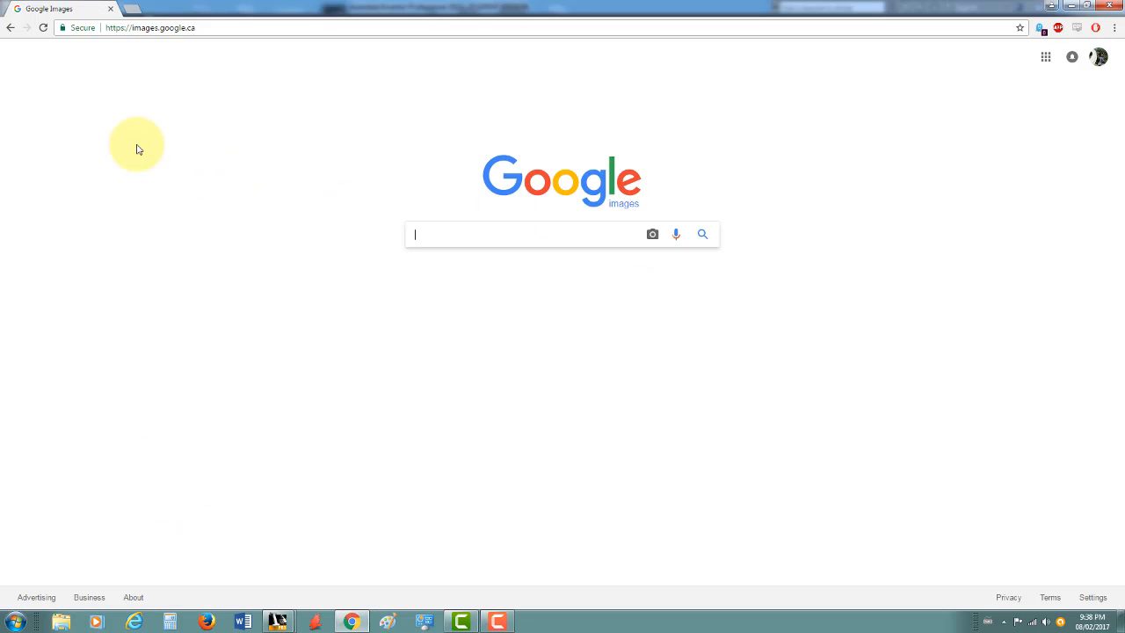
Search Google Images for "spiderman logo"
left_click(475, 230)
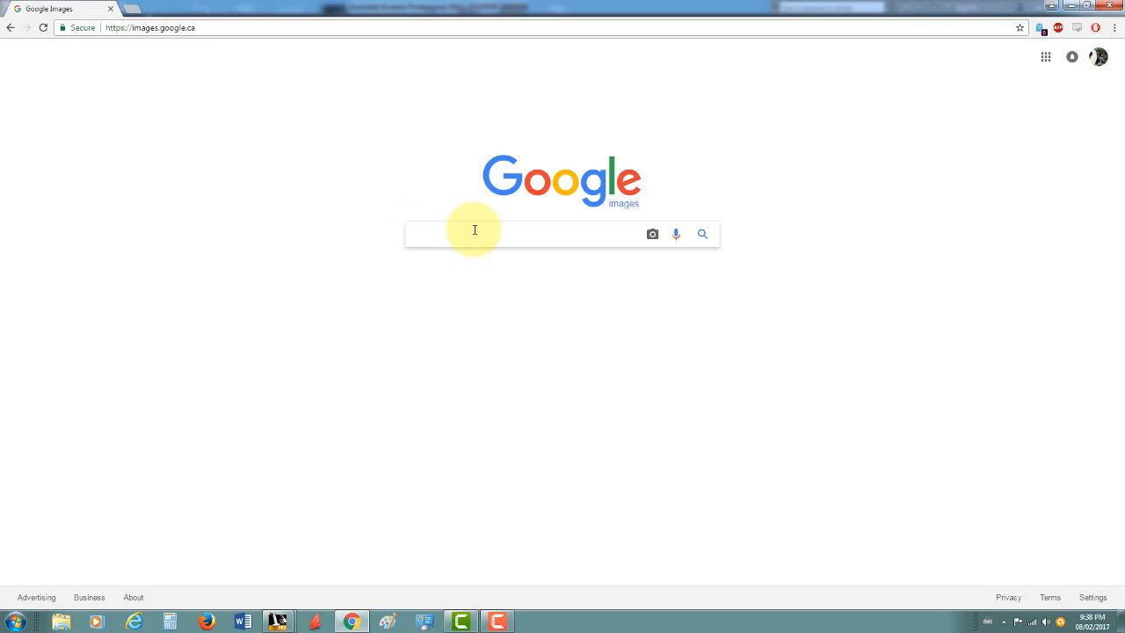
type("spiderman logo")
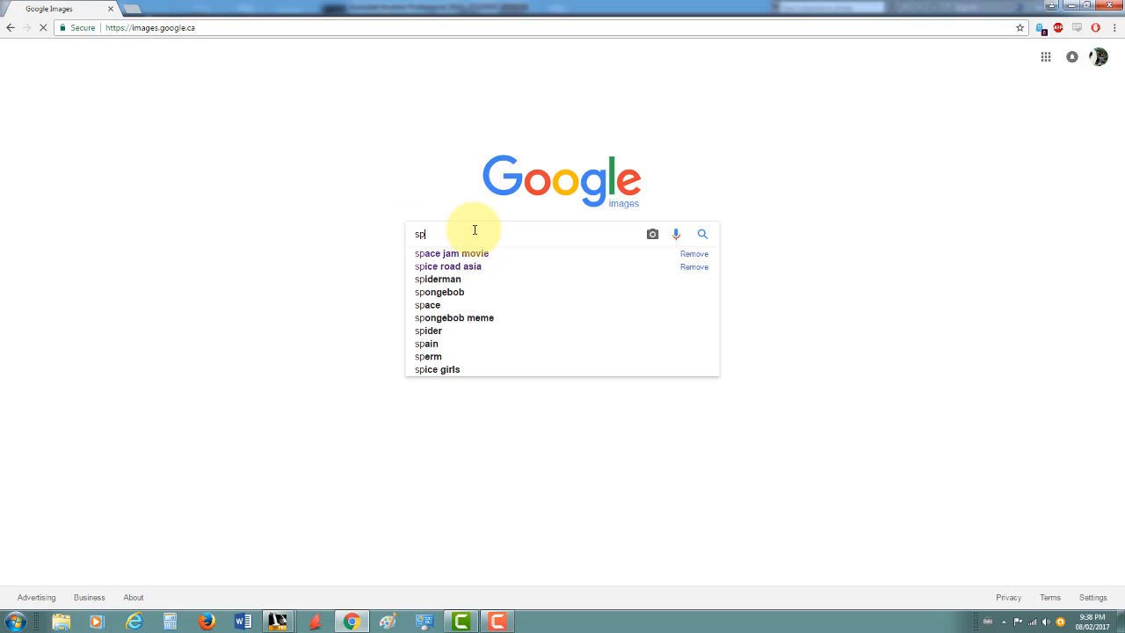
key("Return")
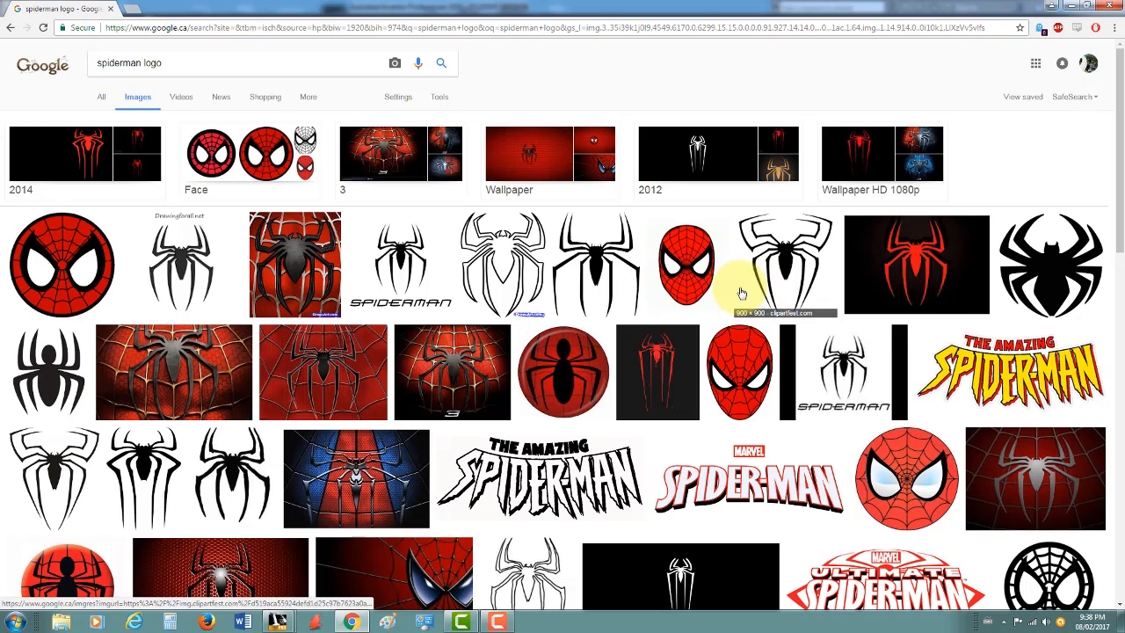
Preview the thin-legged spider logo, then open the full-size image of the solid black Superior Spider Man logo from ClipartFest
left_click(772, 268)
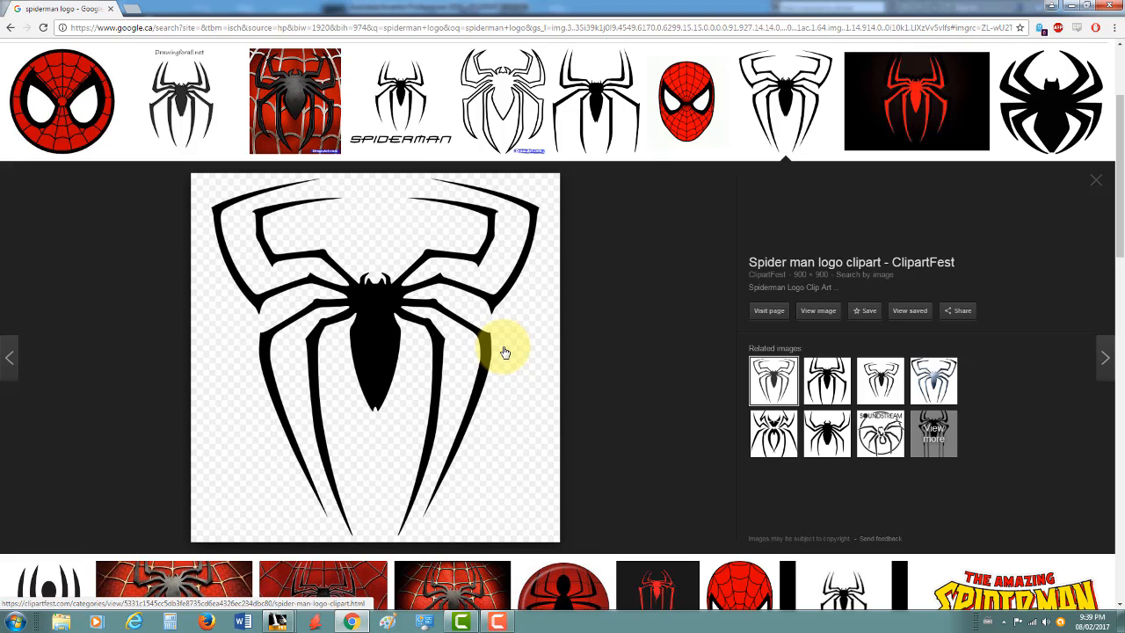
left_click(1033, 109)
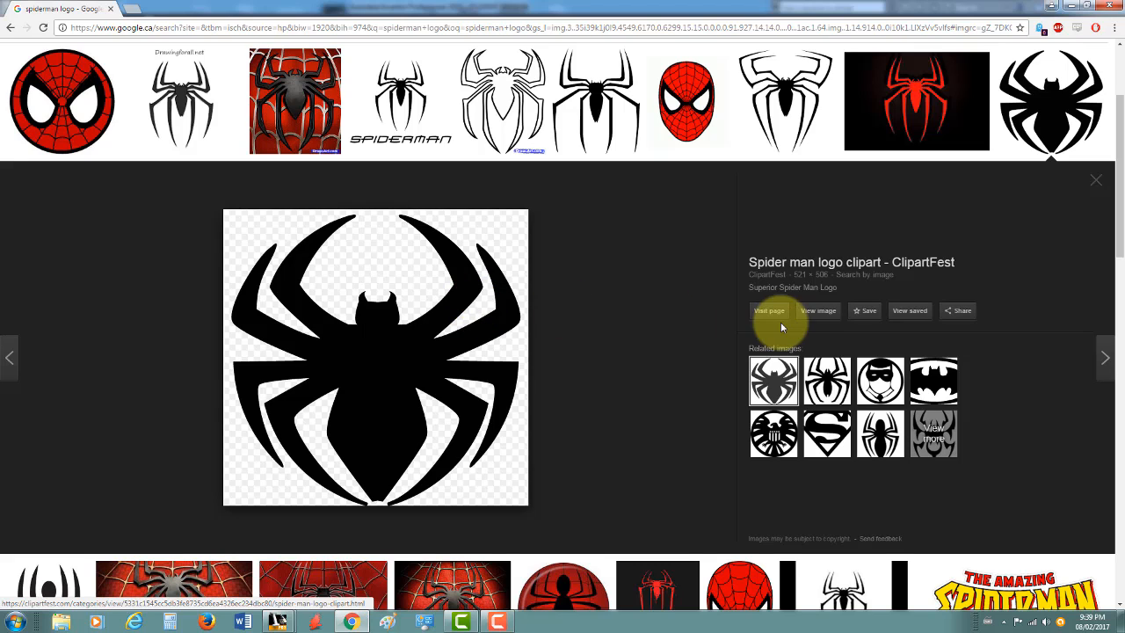
left_click(807, 315)
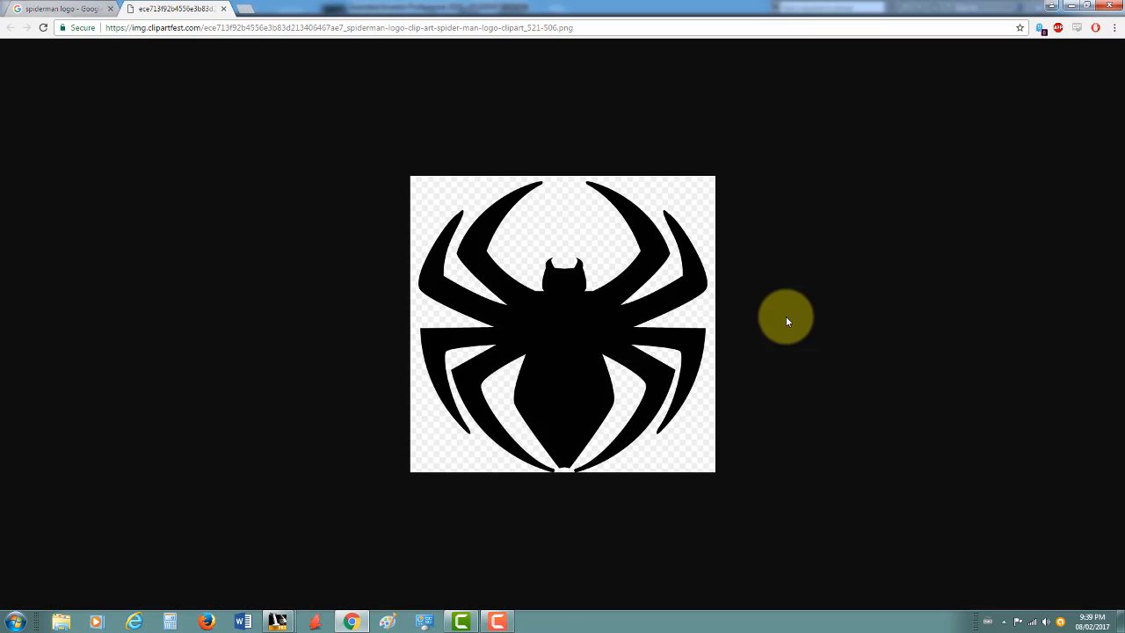
Save the spider image as the PNG file spidermanlogo in the Tutorial Recording folder, replacing the existing file
right_click(646, 295)
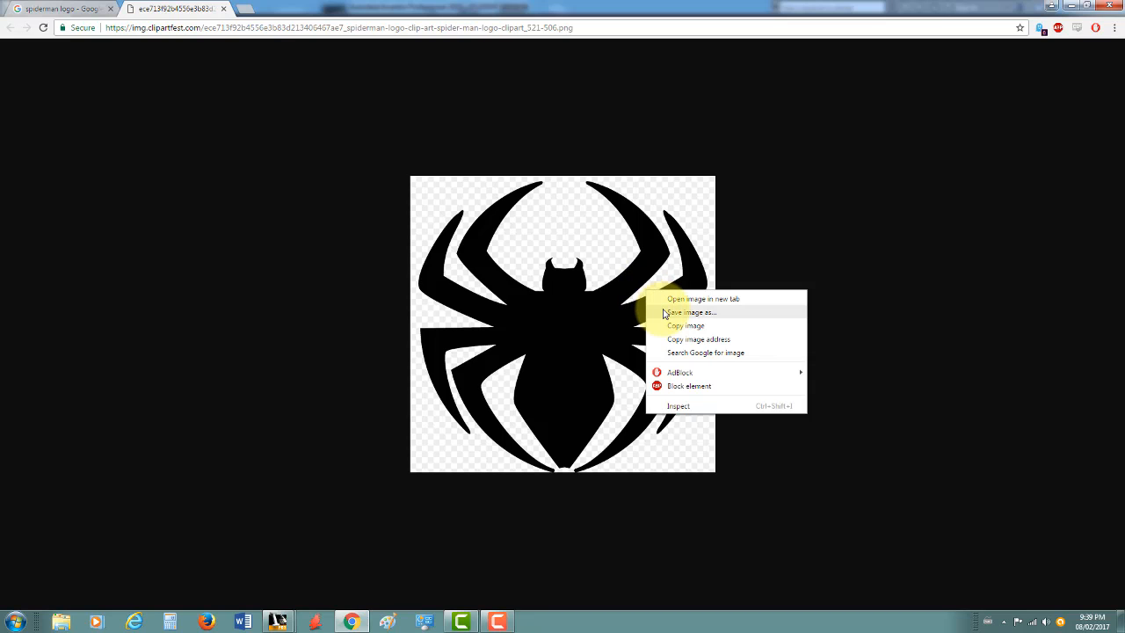
left_click(661, 309)
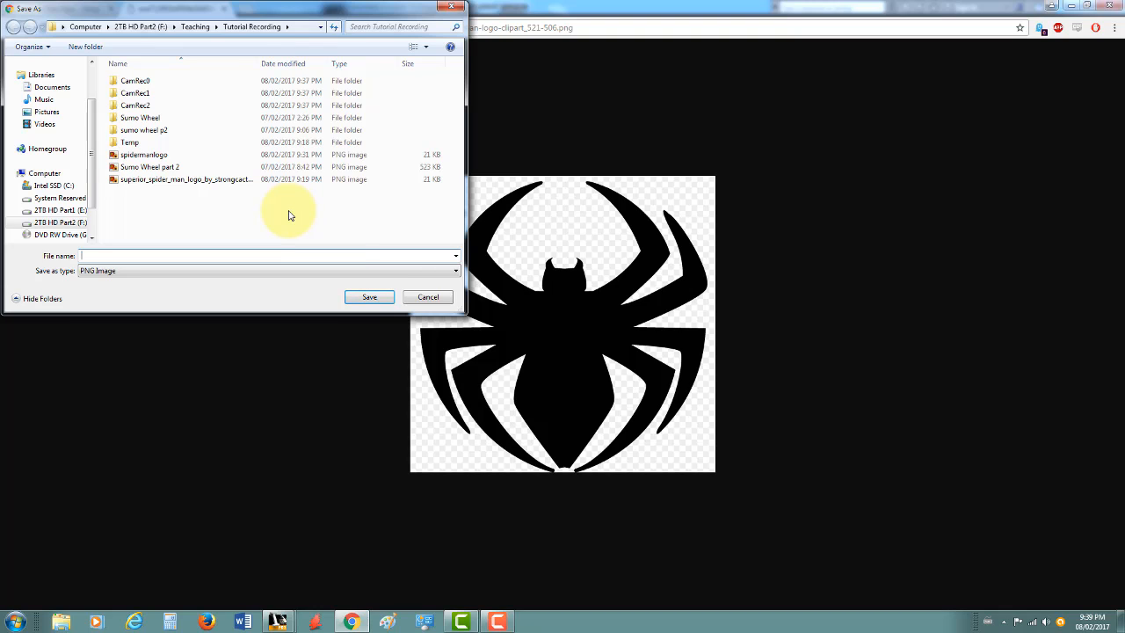
left_click(143, 154)
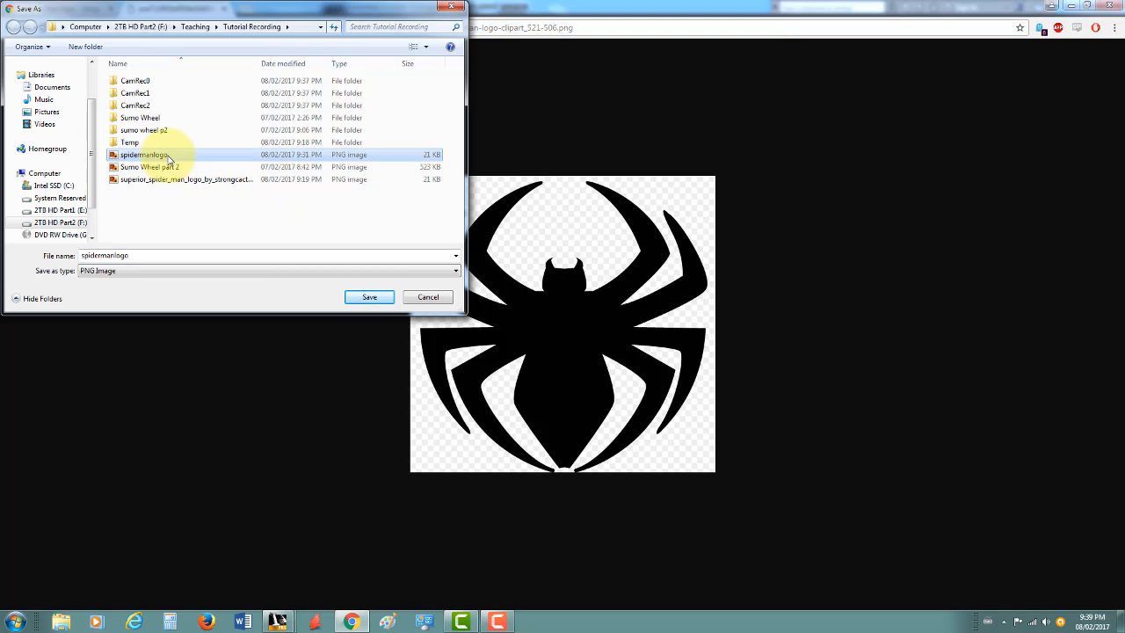
left_click(366, 296)
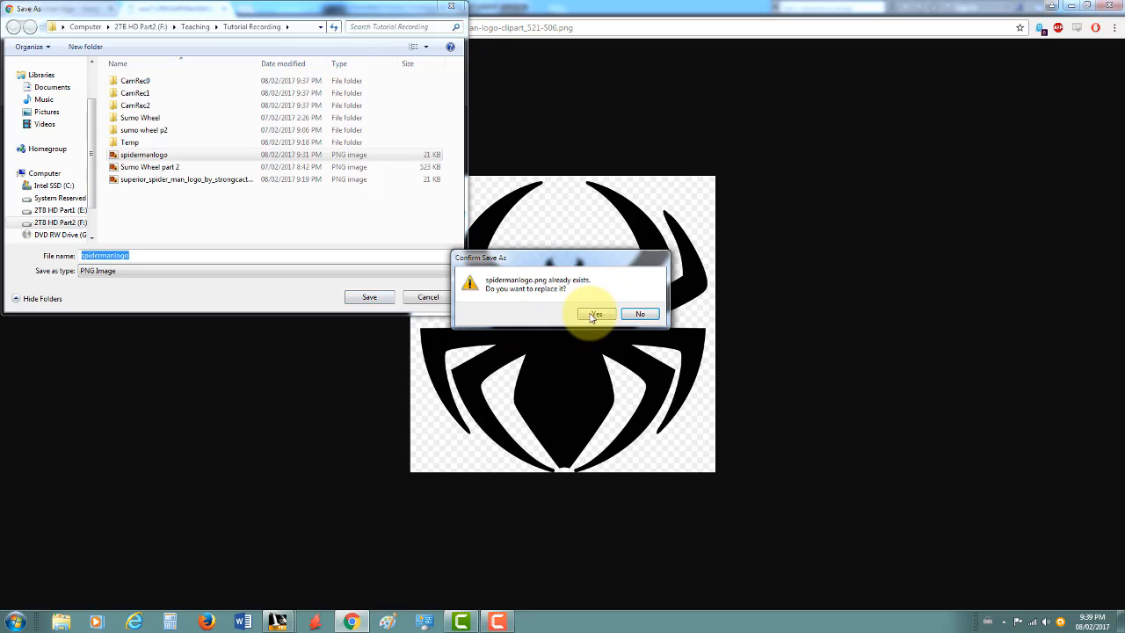
left_click(594, 315)
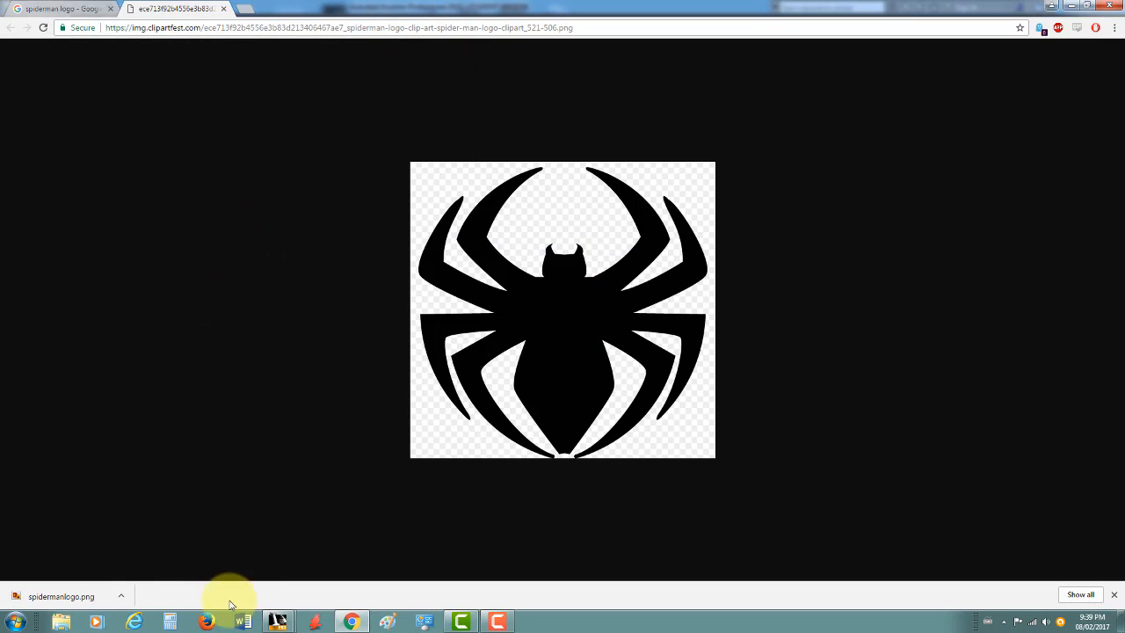
Look up Inventor among the installed programs and switch to the already running Autodesk Inventor Professional 2013
mouse_move(291, 625)
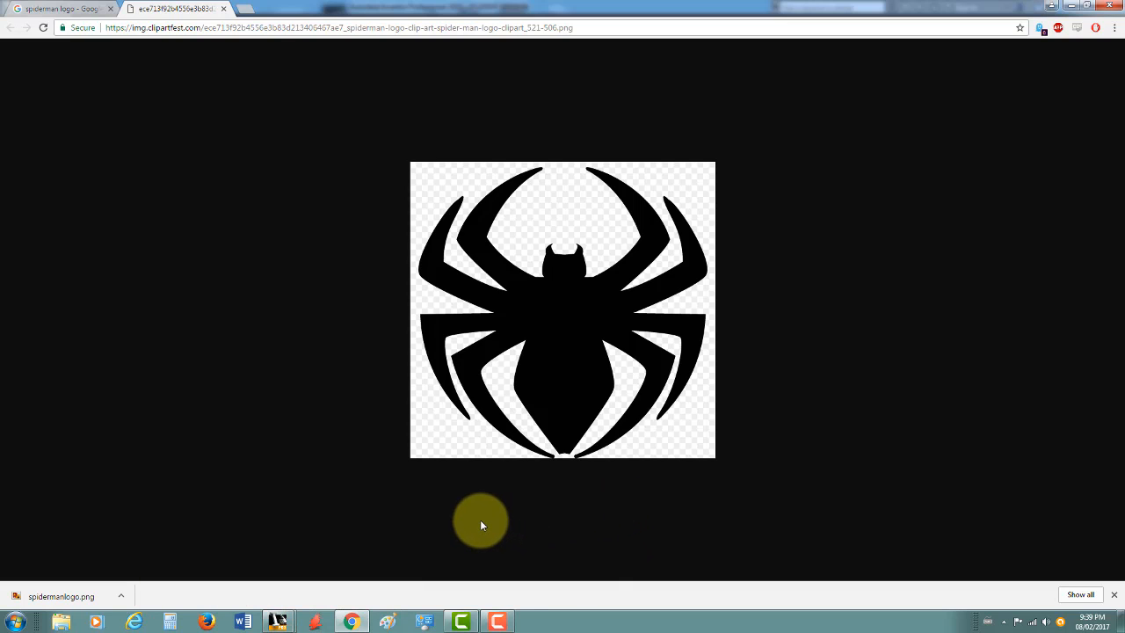
left_click(17, 624)
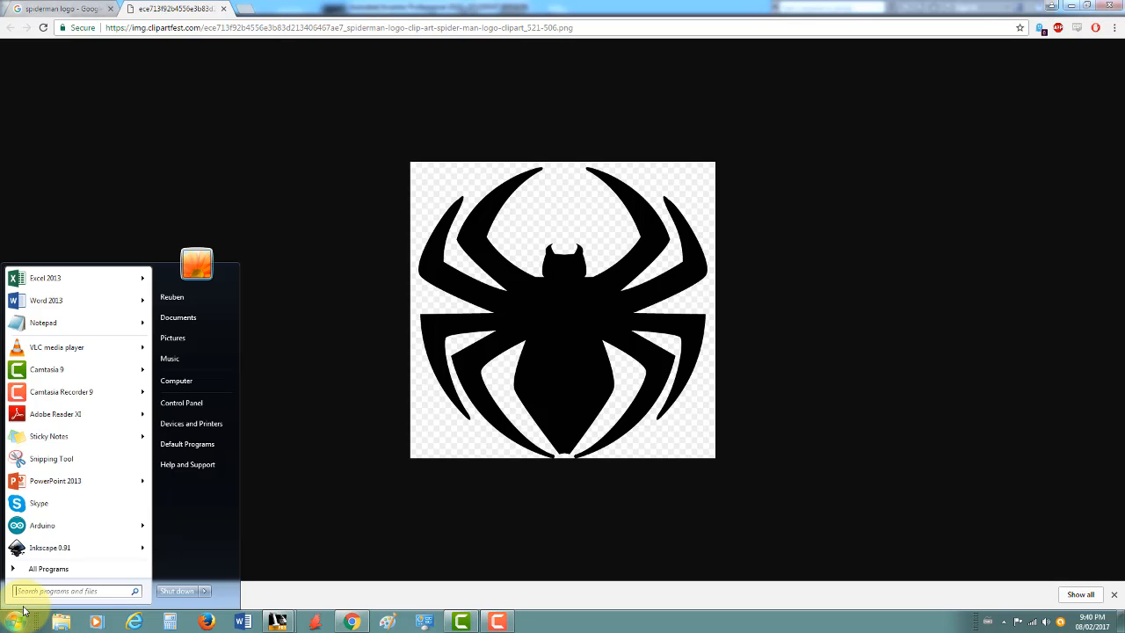
type("invent")
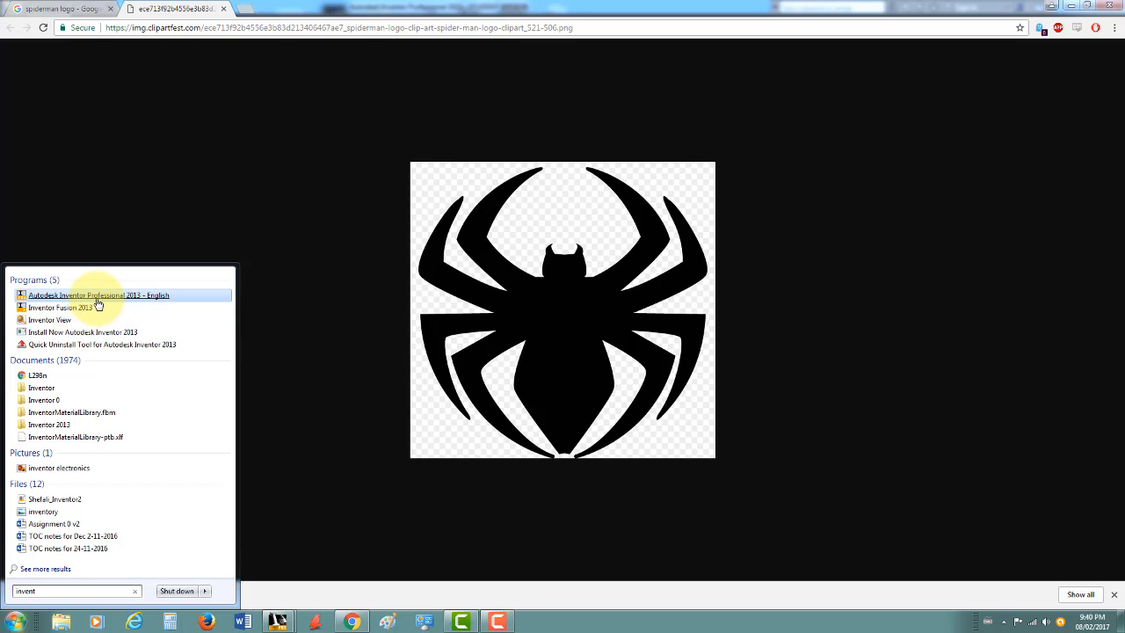
left_click(277, 621)
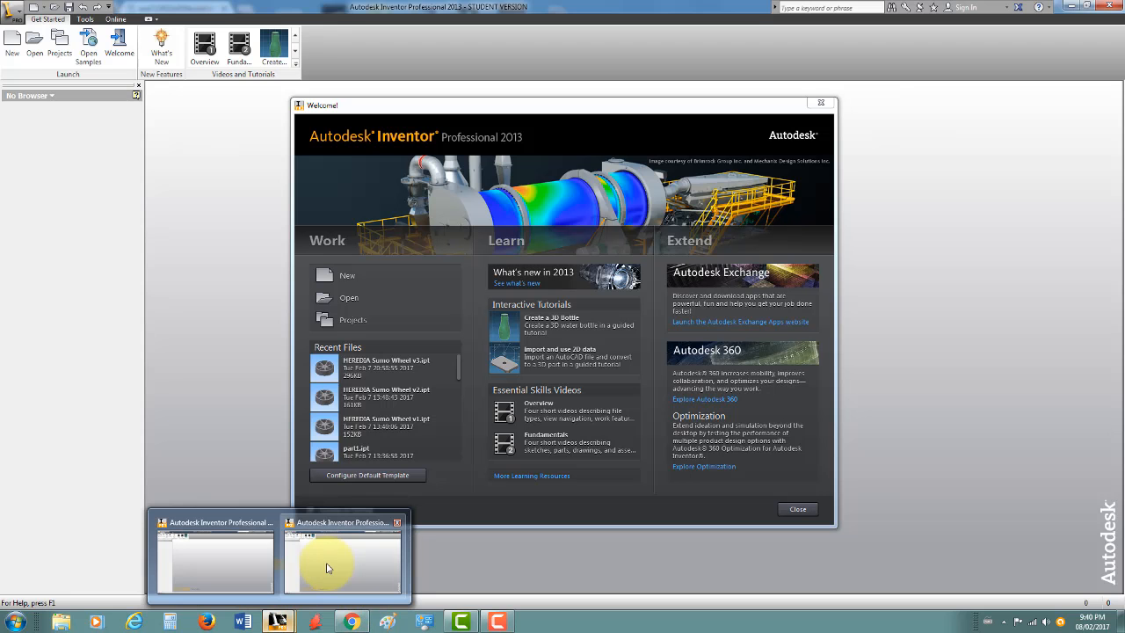
left_click(326, 567)
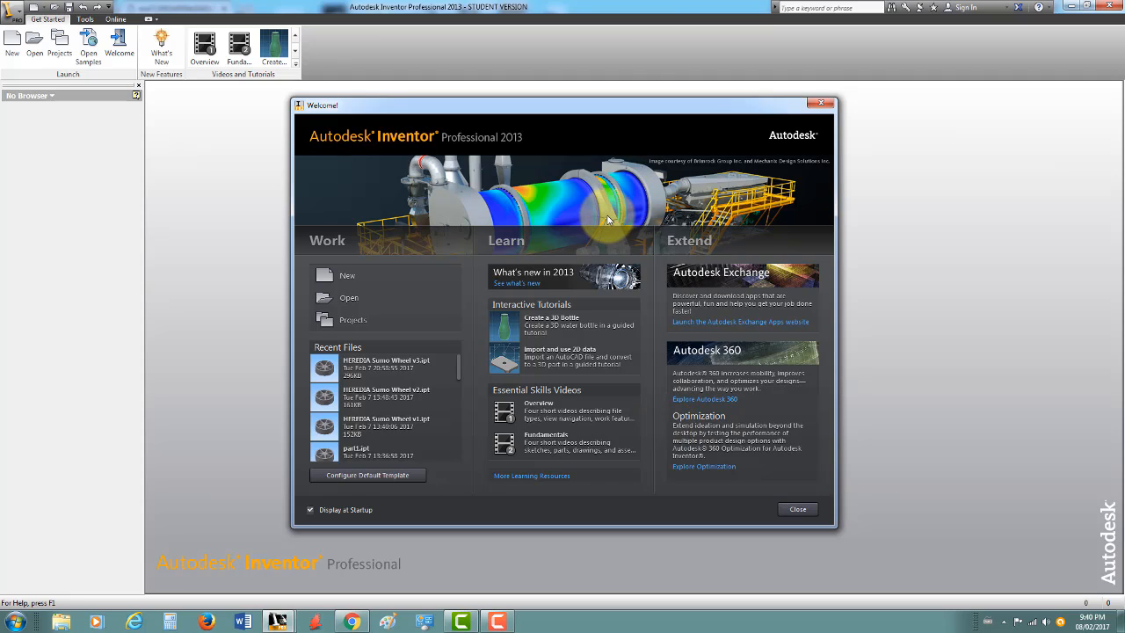
left_click(385, 287)
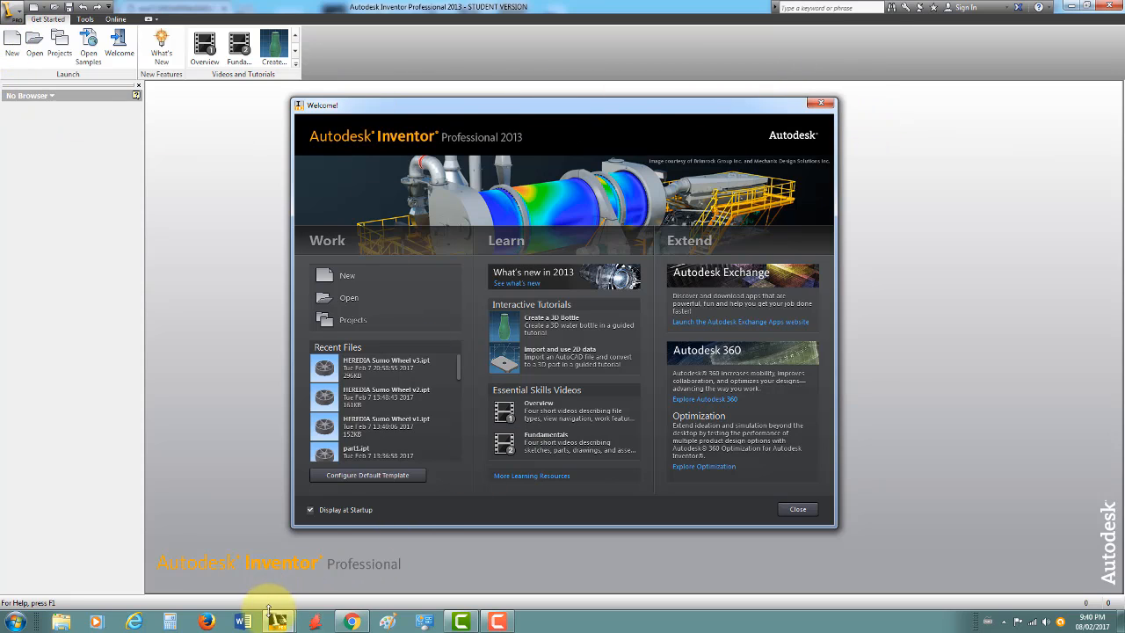
mouse_move(277, 619)
left_click(256, 574)
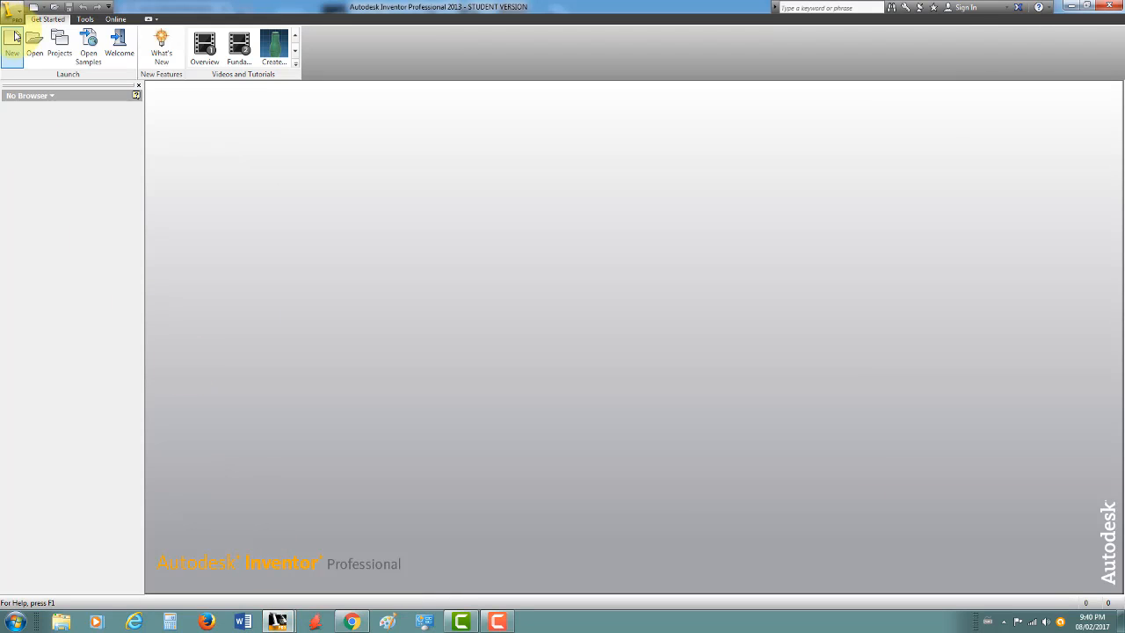
mouse_move(276, 619)
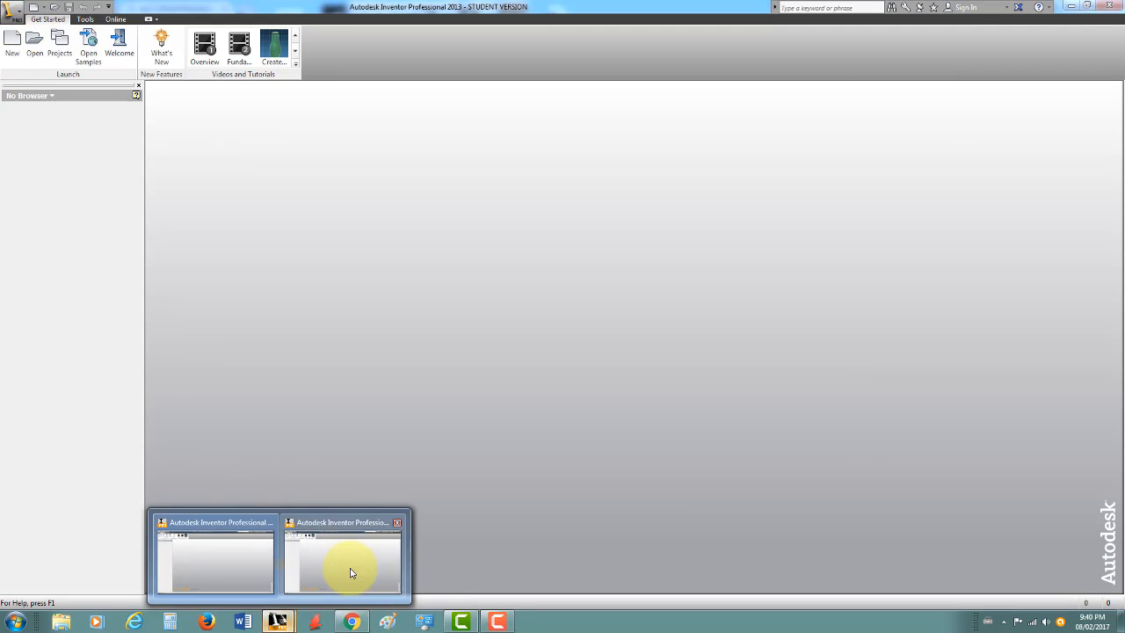
left_click(352, 572)
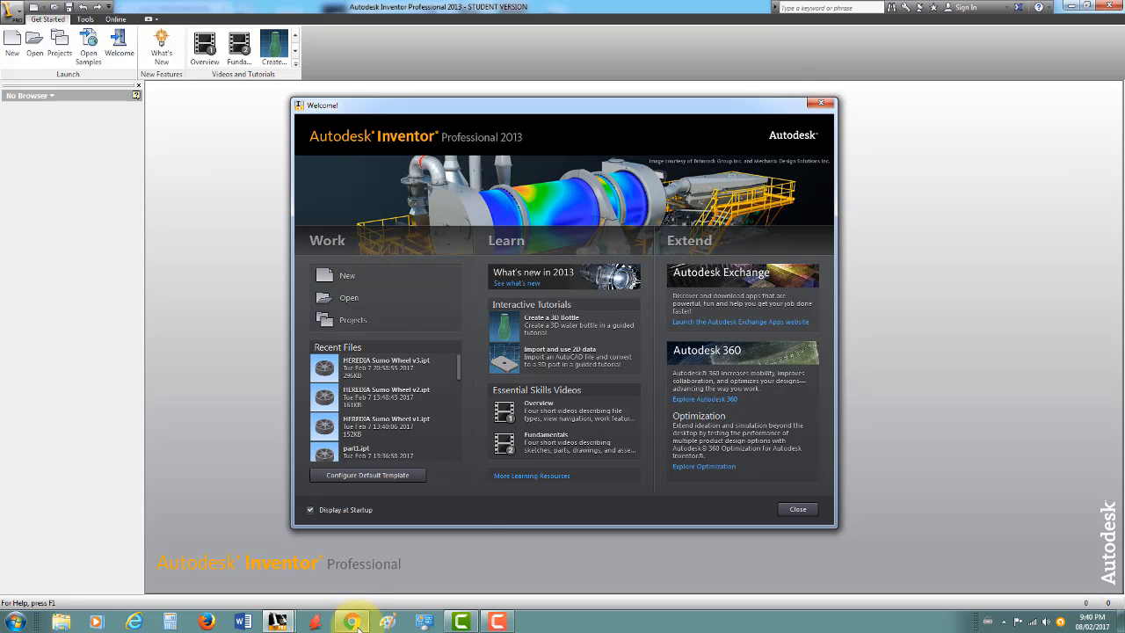
Create a new part from the metric Standard (mm).ipt template and start a 2D sketch on its front XY plane
left_click(821, 103)
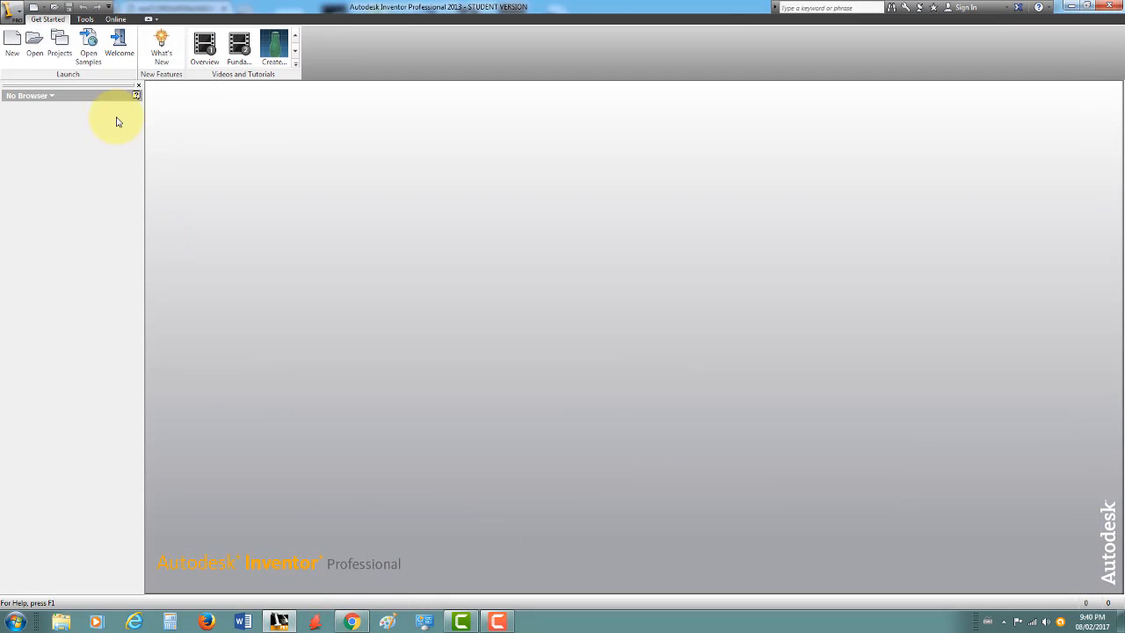
left_click(10, 46)
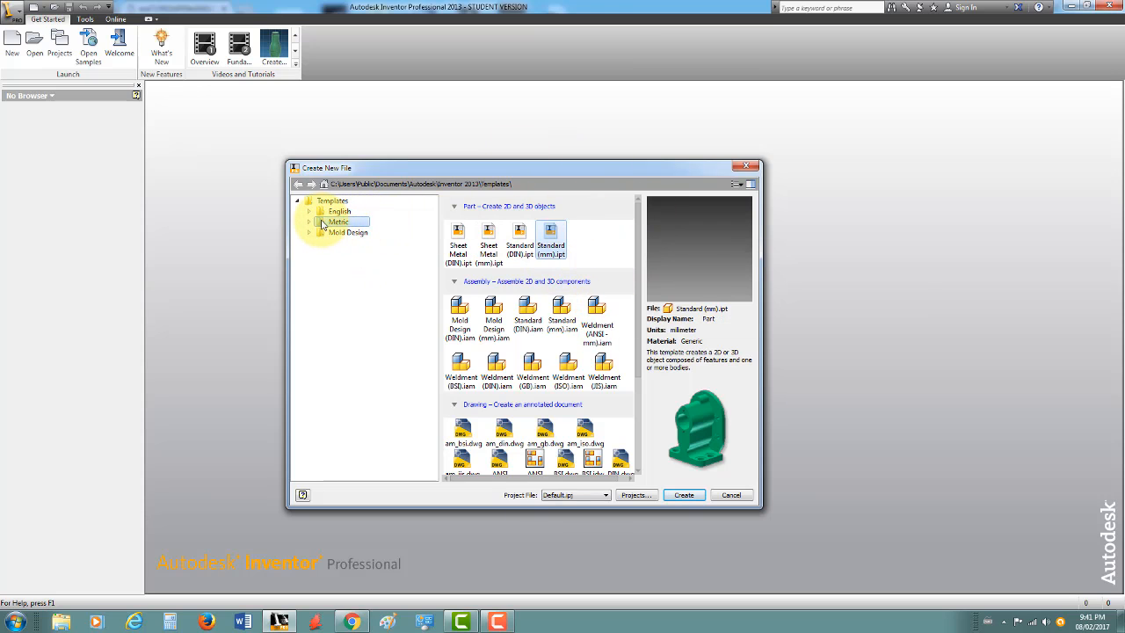
left_click(552, 236)
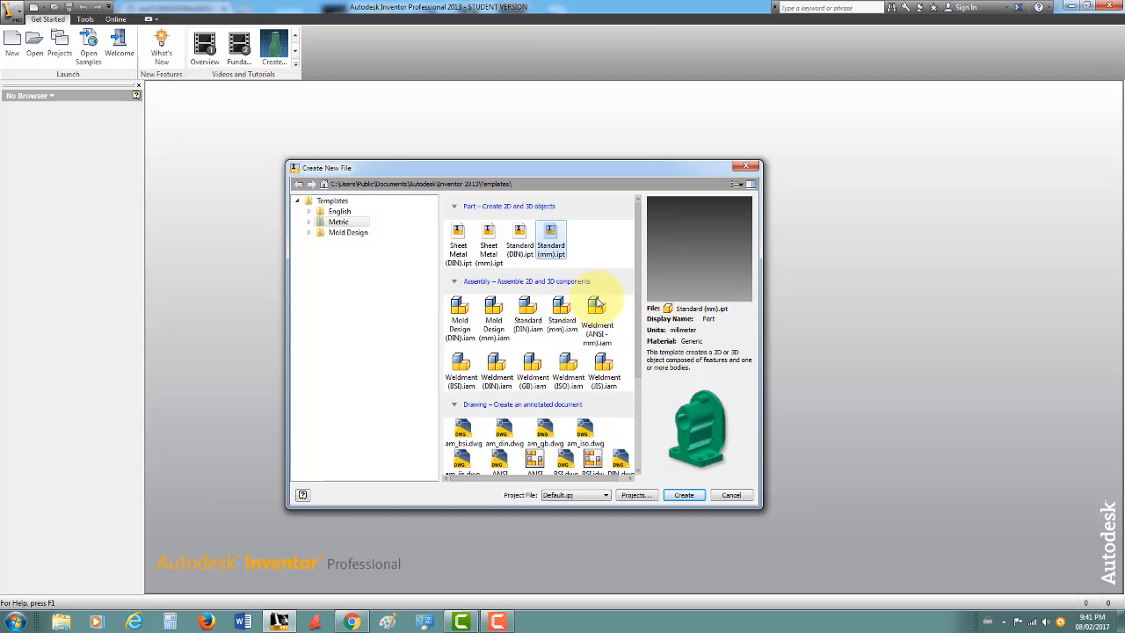
left_click(684, 496)
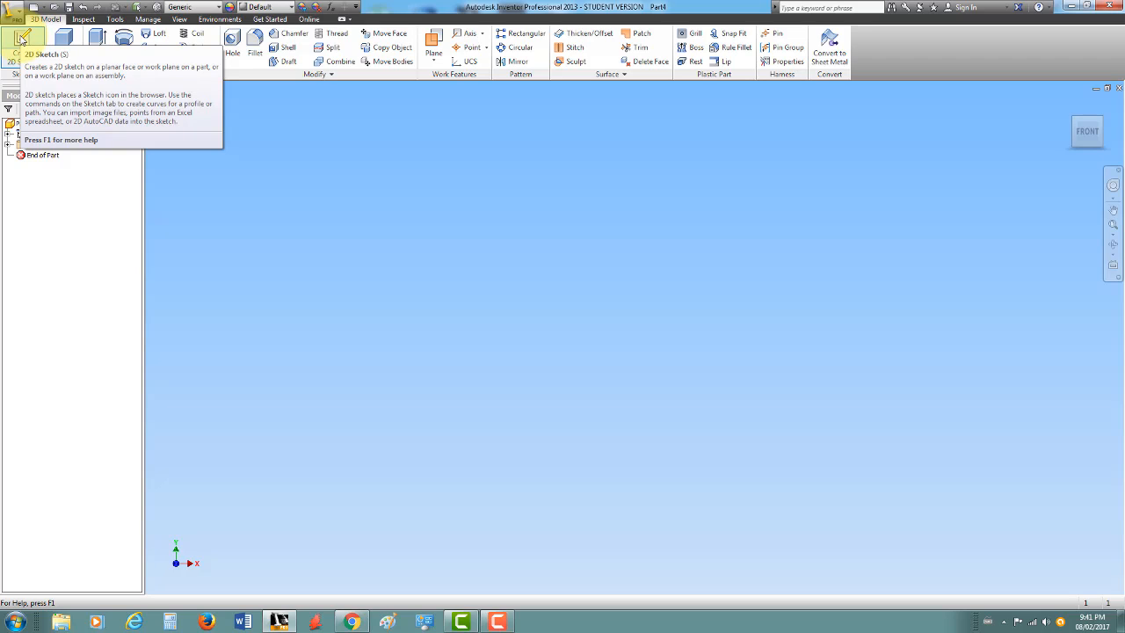
left_click(18, 44)
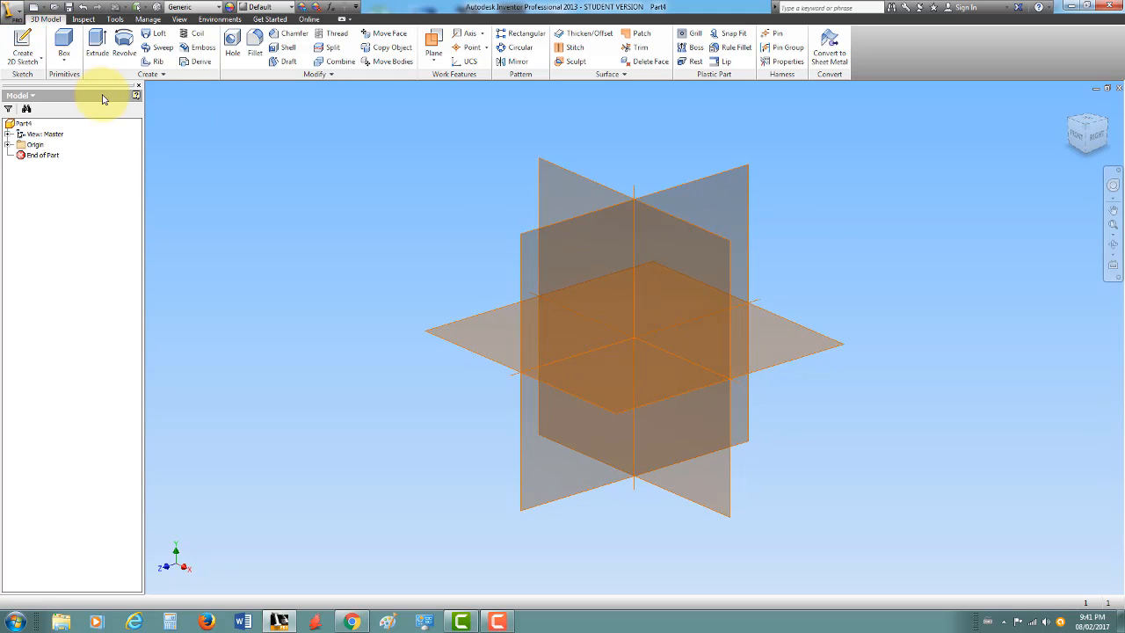
left_click(545, 172)
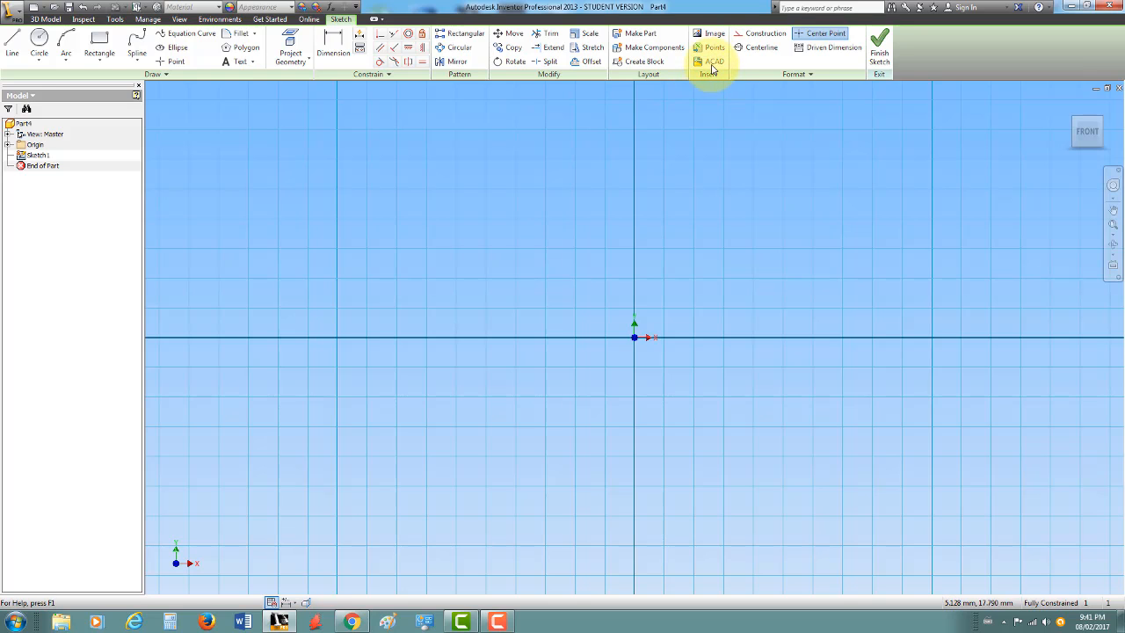
Insert the spidermanlogo PNG from the Tutorial Recording folder into the sketch, placing it once so that it covers the origin
left_click(712, 34)
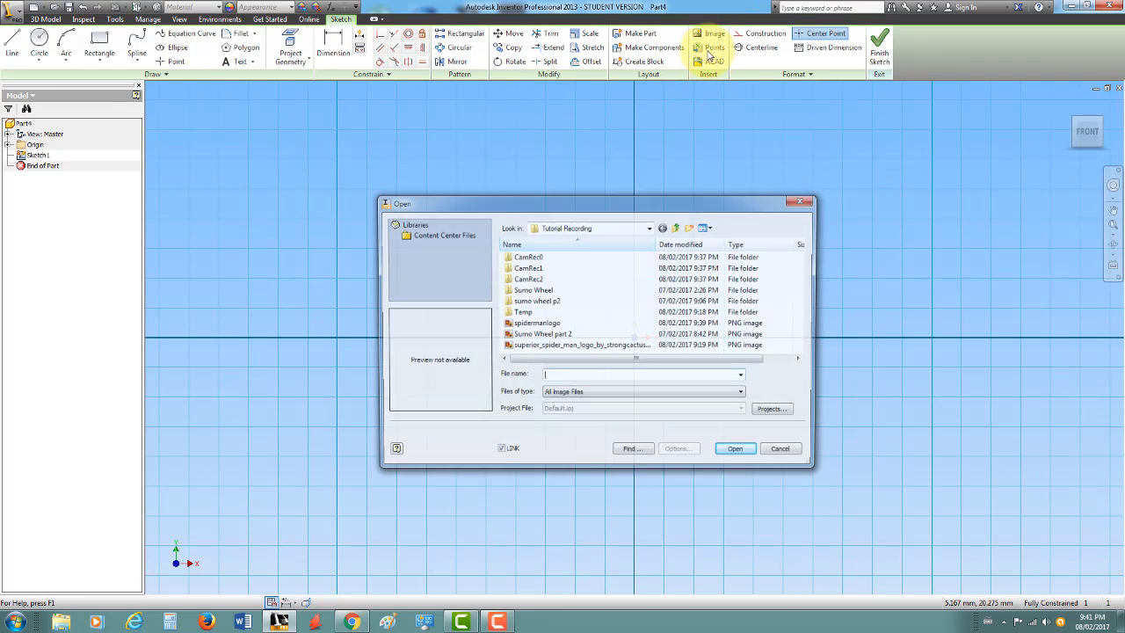
left_click(559, 325)
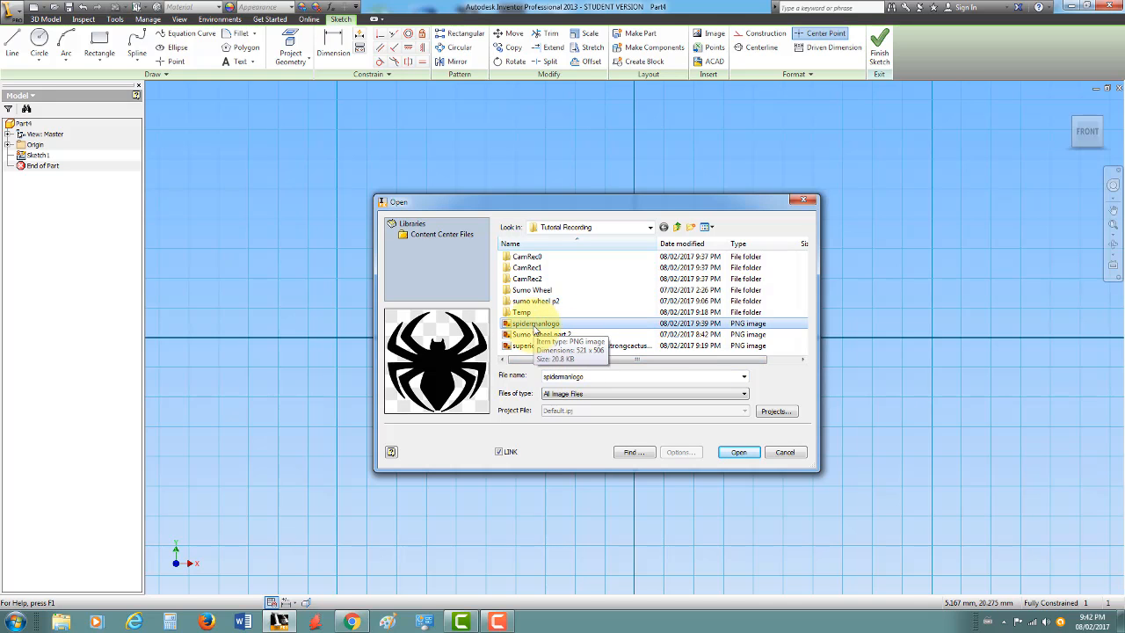
double_click(535, 324)
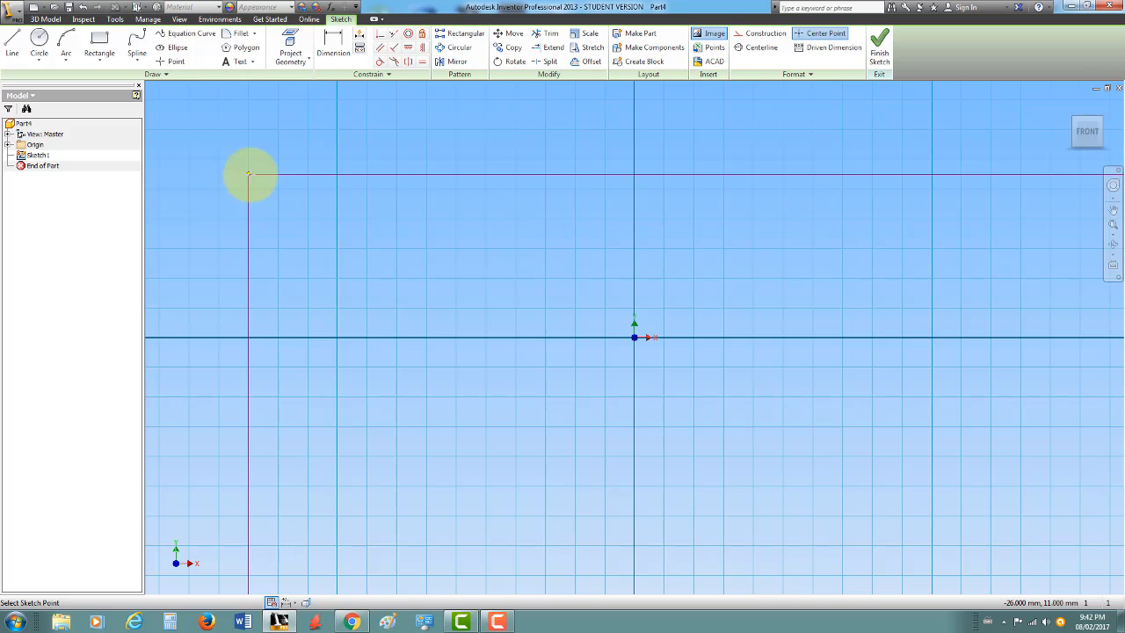
scroll(248, 173, "up", 3)
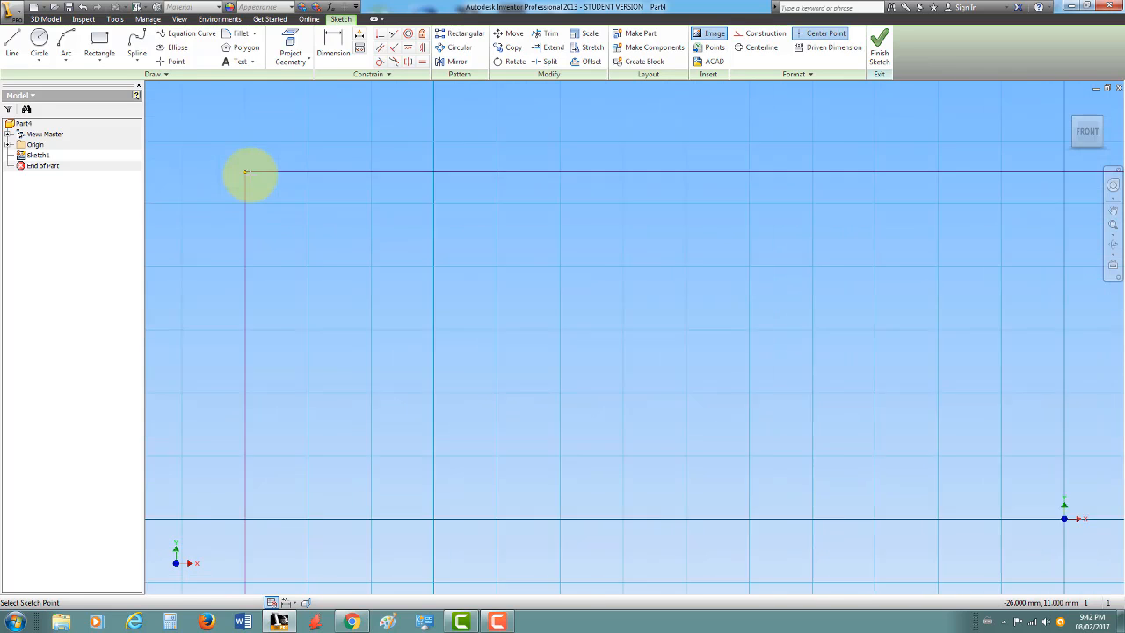
scroll(248, 173, "down", 4)
scroll(251, 175, "up", 3)
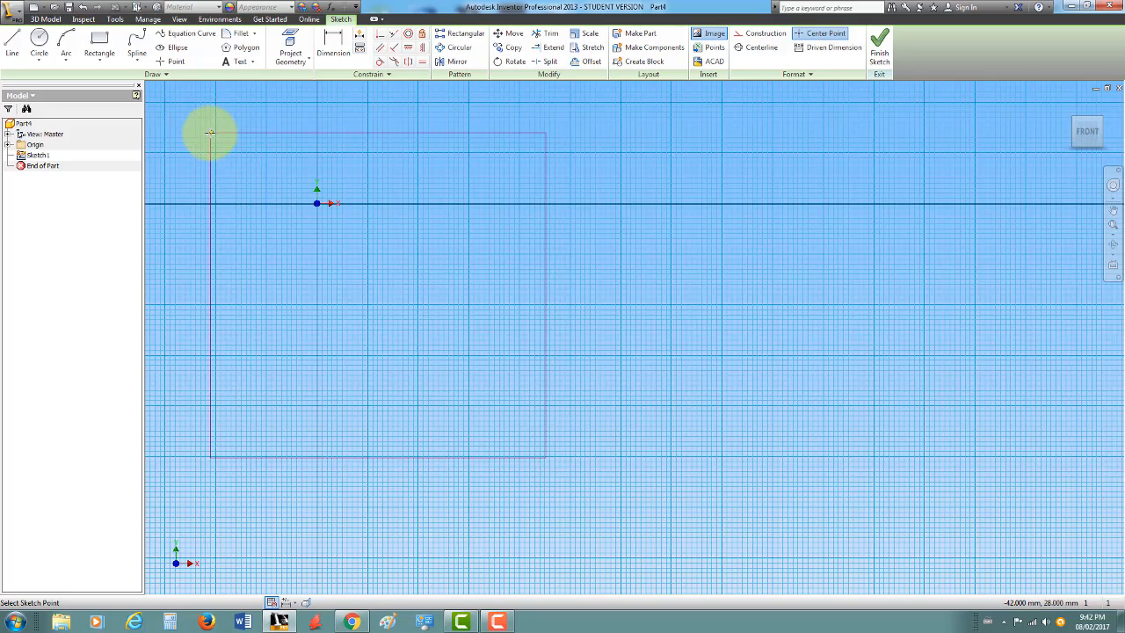
mouse_move(211, 142)
middle_mouse_down()
mouse_move(284, 186)
mouse_move(551, 231)
mouse_move(472, 232)
mouse_move(488, 235)
middle_mouse_up()
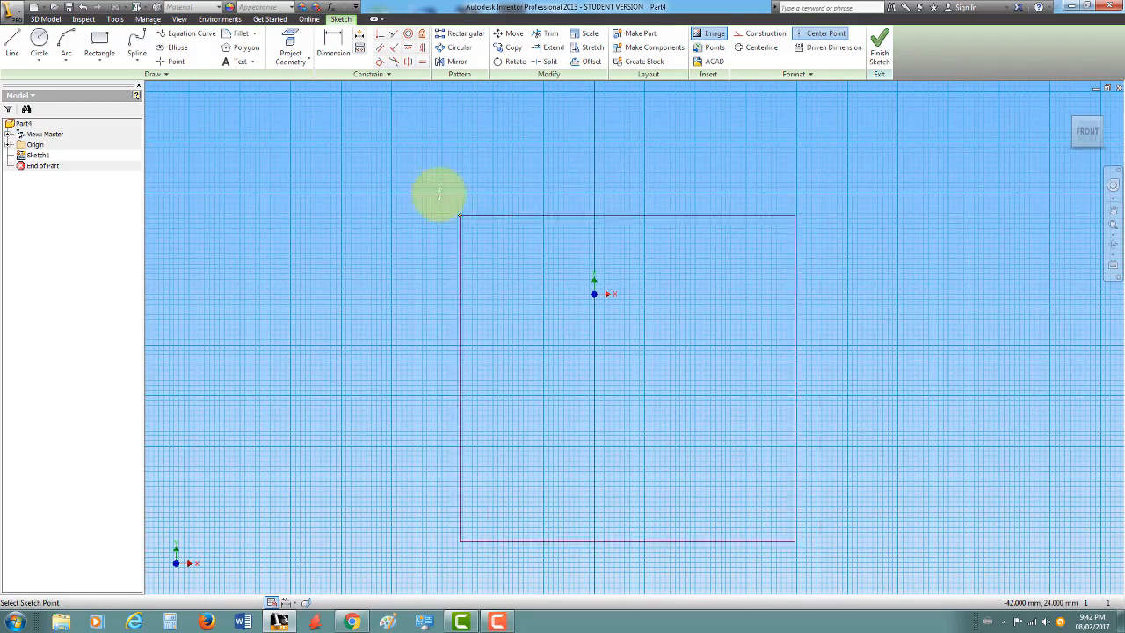
left_click(427, 156)
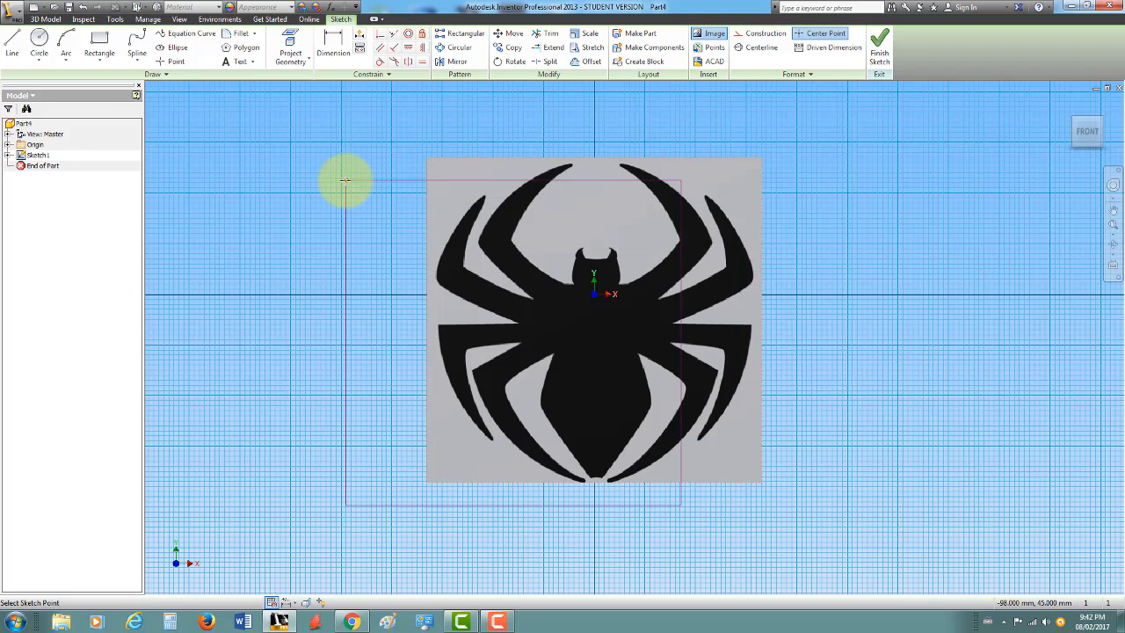
key("Escape")
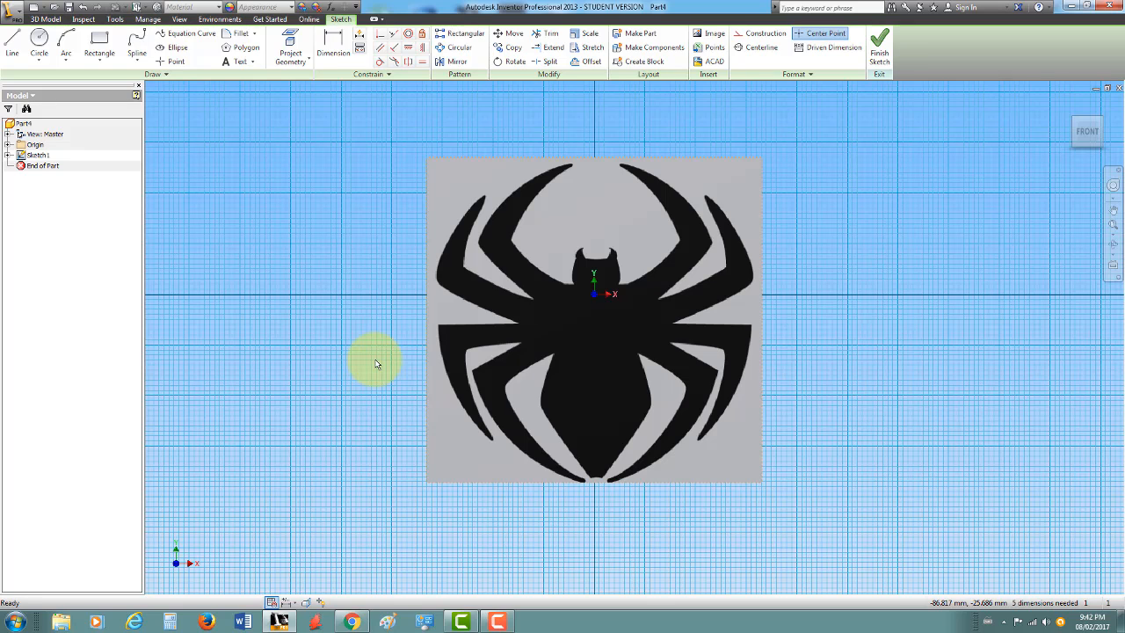
Dimension the vertical edge of the inserted spider image and set its height to 70 mm
left_click(329, 53)
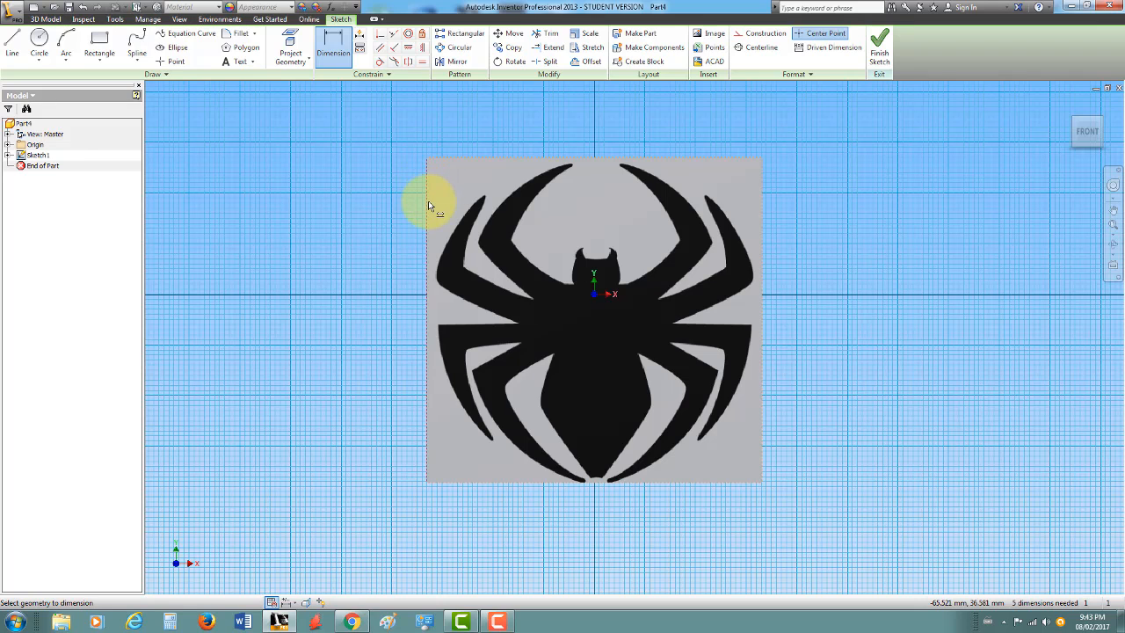
left_click(428, 200)
left_click(332, 208)
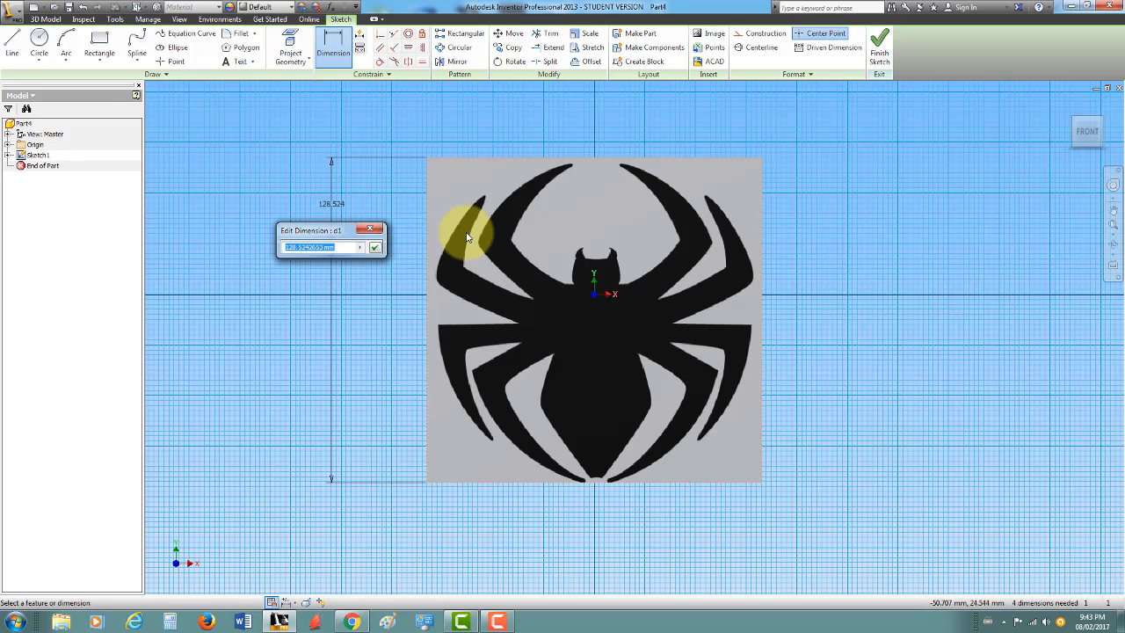
type("70mm")
key("Return")
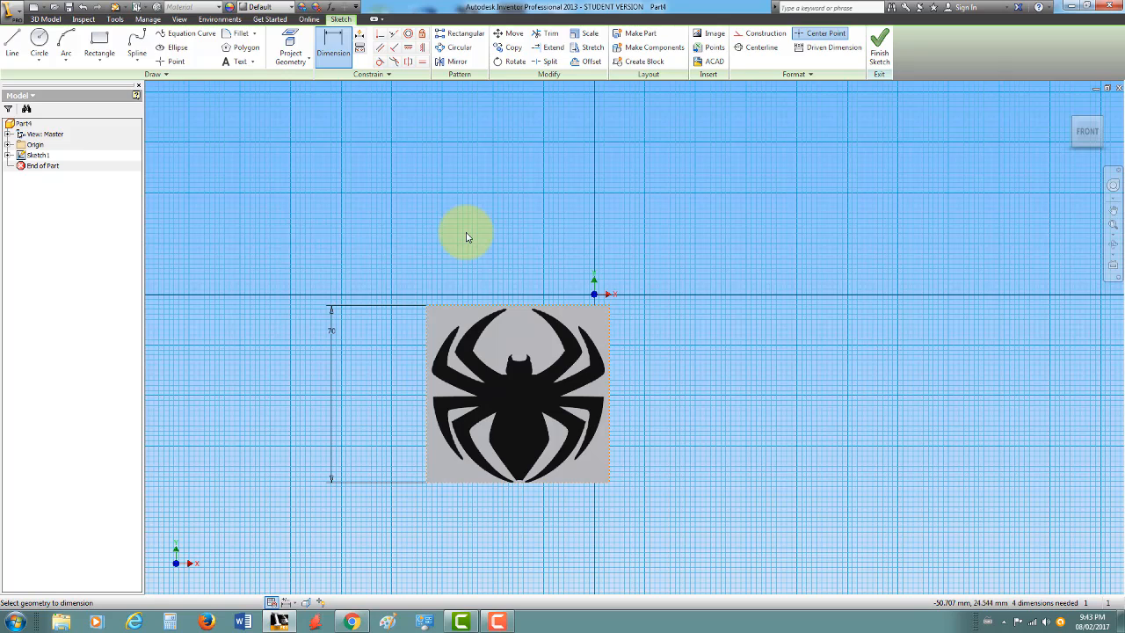
scroll(477, 392, "down", 2)
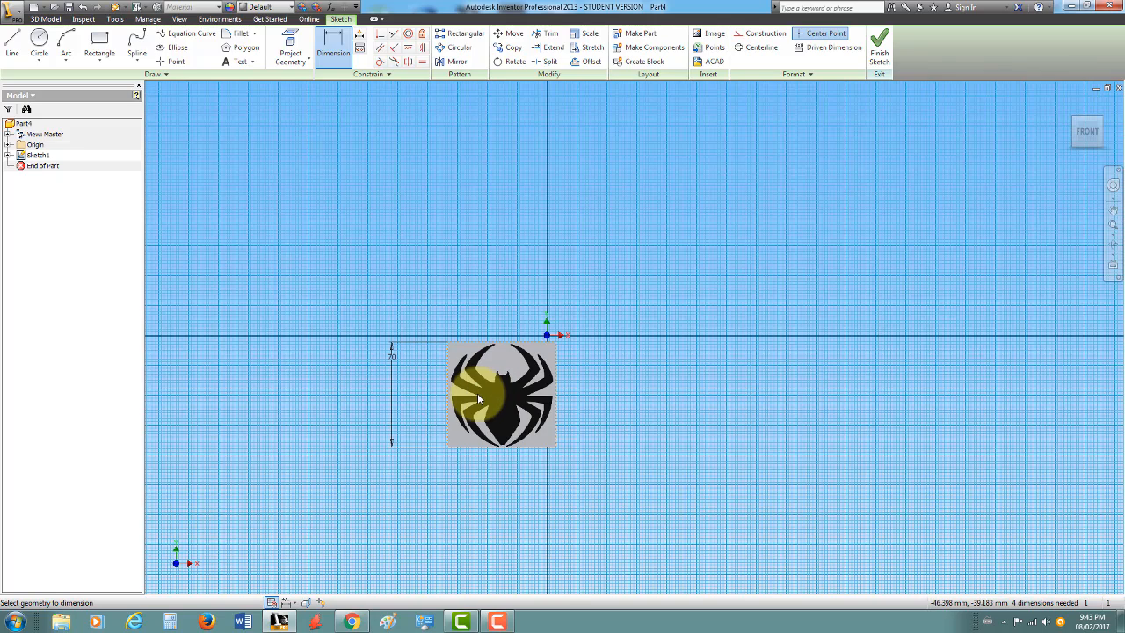
scroll(477, 393, "up", 4)
scroll(475, 404, "down", 2)
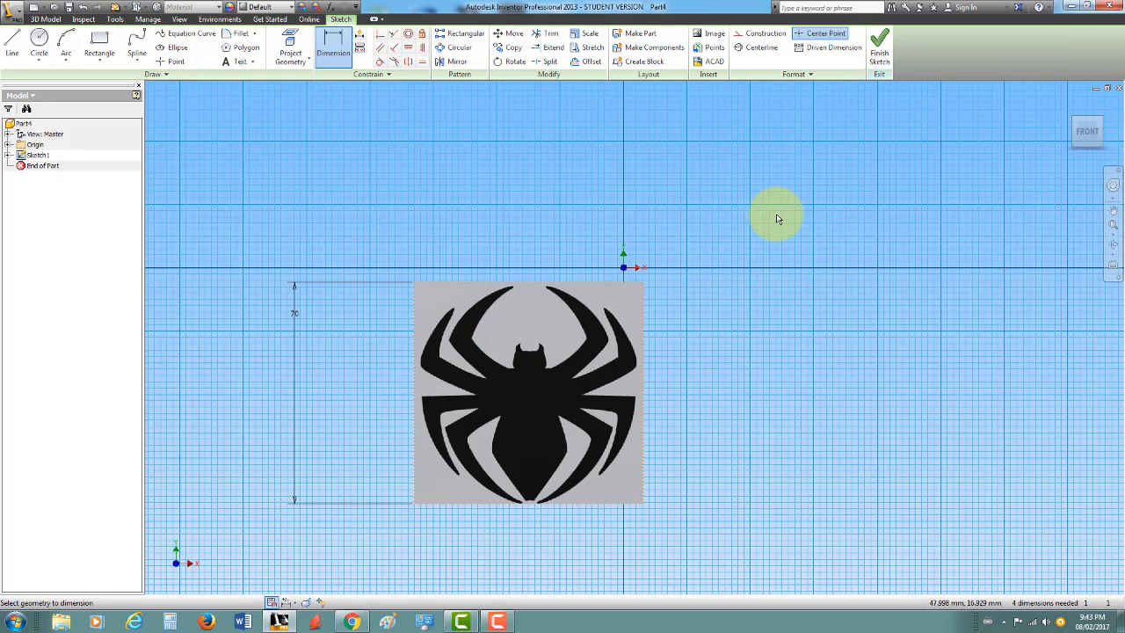
Finish the sketch that holds the spider image
left_click(879, 46)
scroll(438, 348, "down", 5)
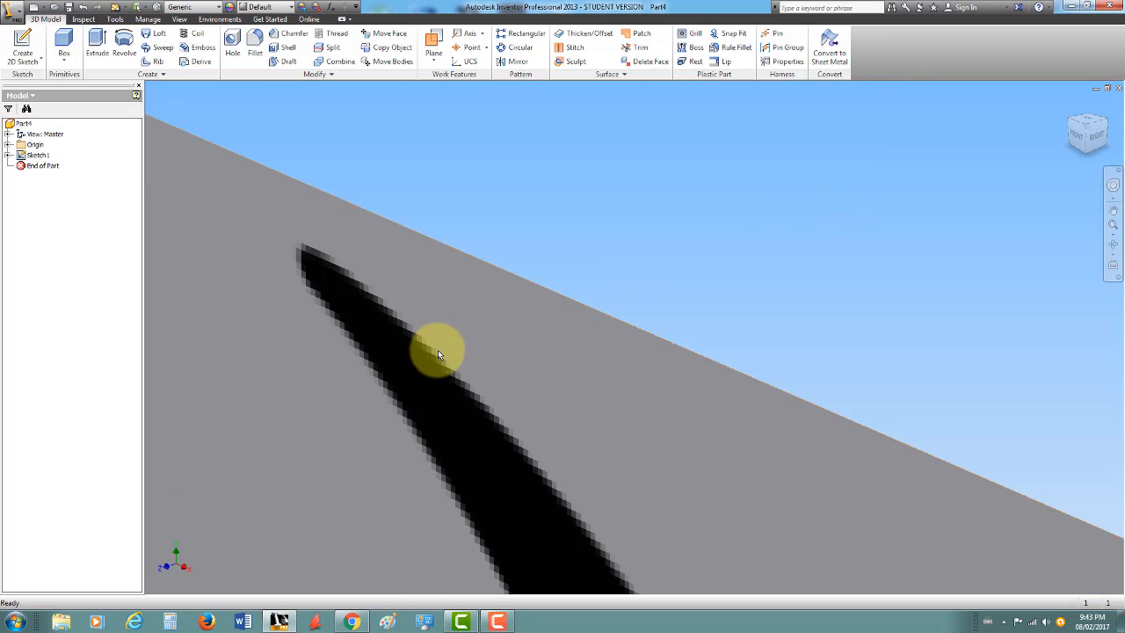
scroll(438, 350, "up", 10)
middle_click_drag(466, 377, 603, 309)
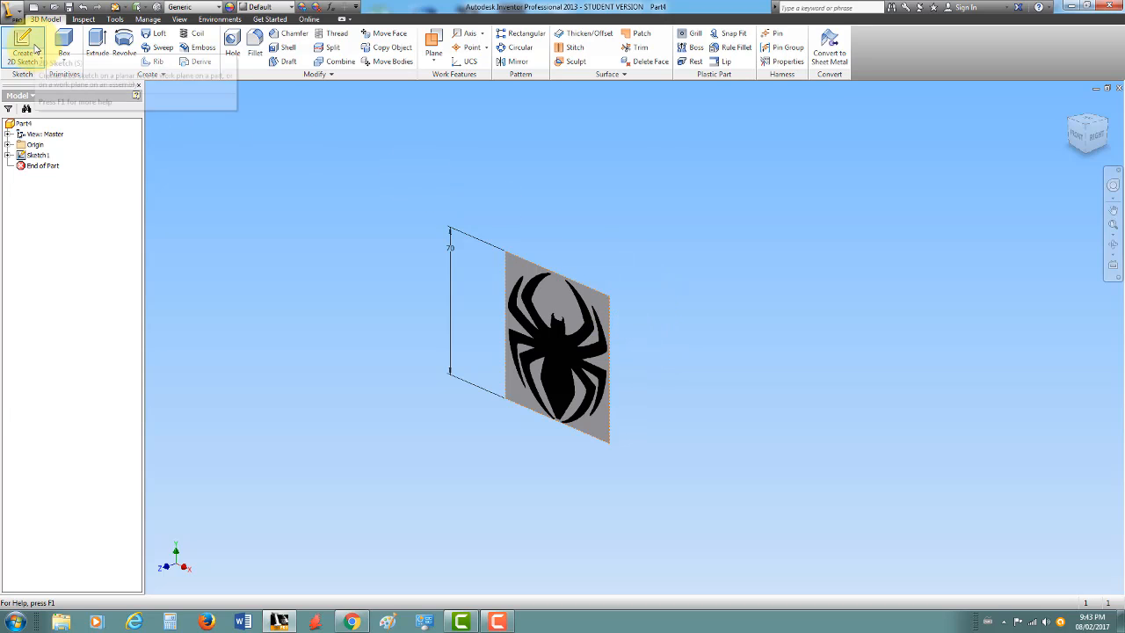
Rename the sketch containing the spider picture as Image
left_click(39, 155)
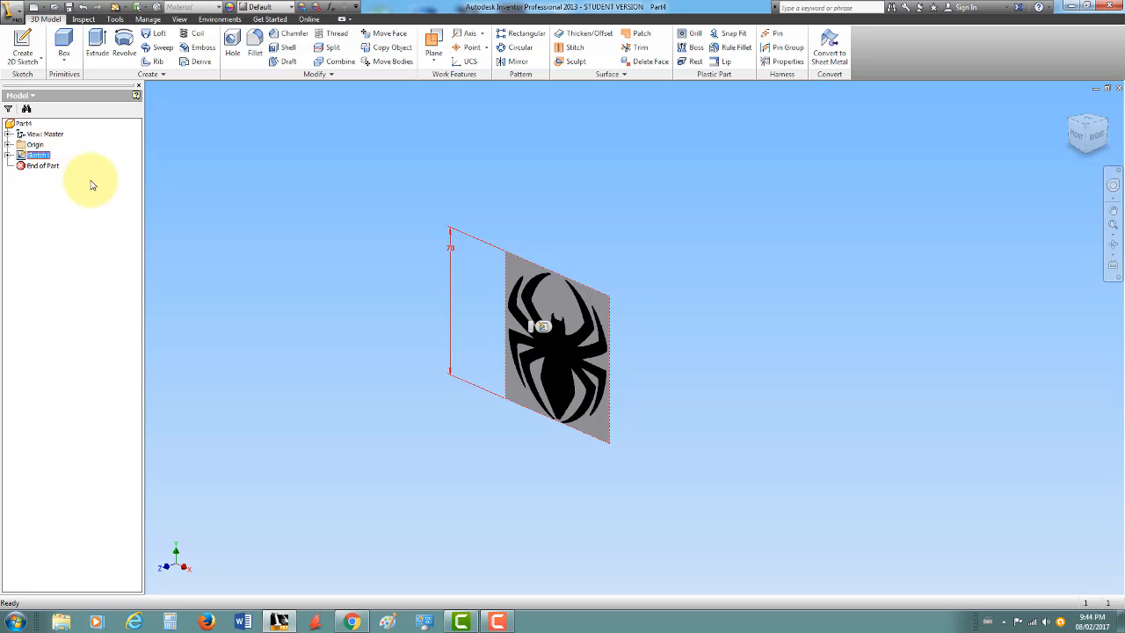
left_click(39, 154)
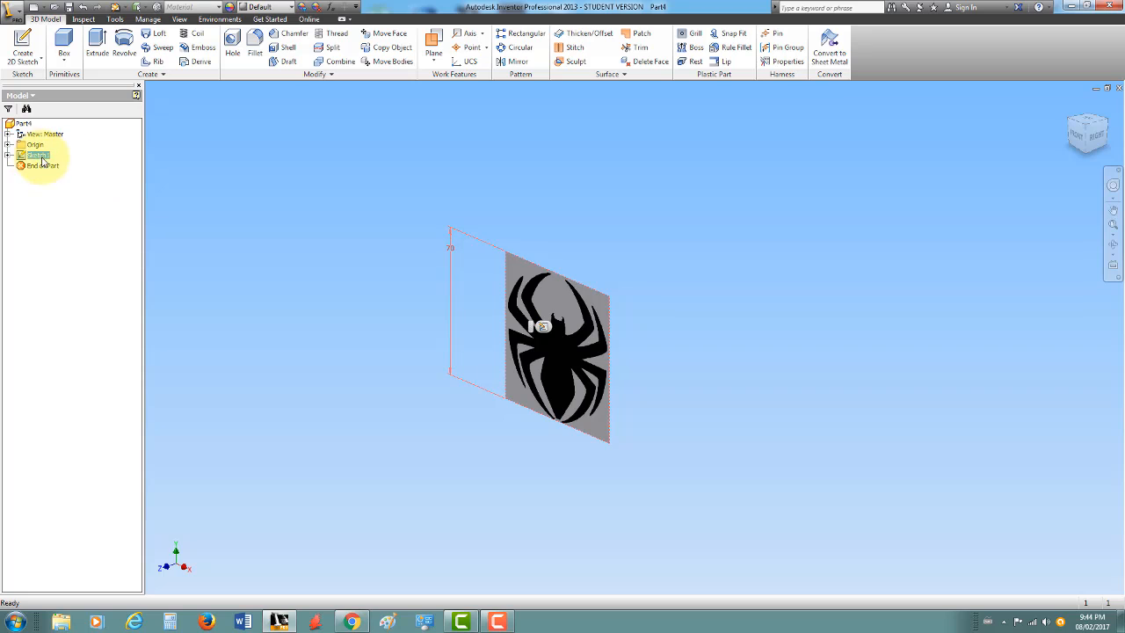
left_click(132, 225)
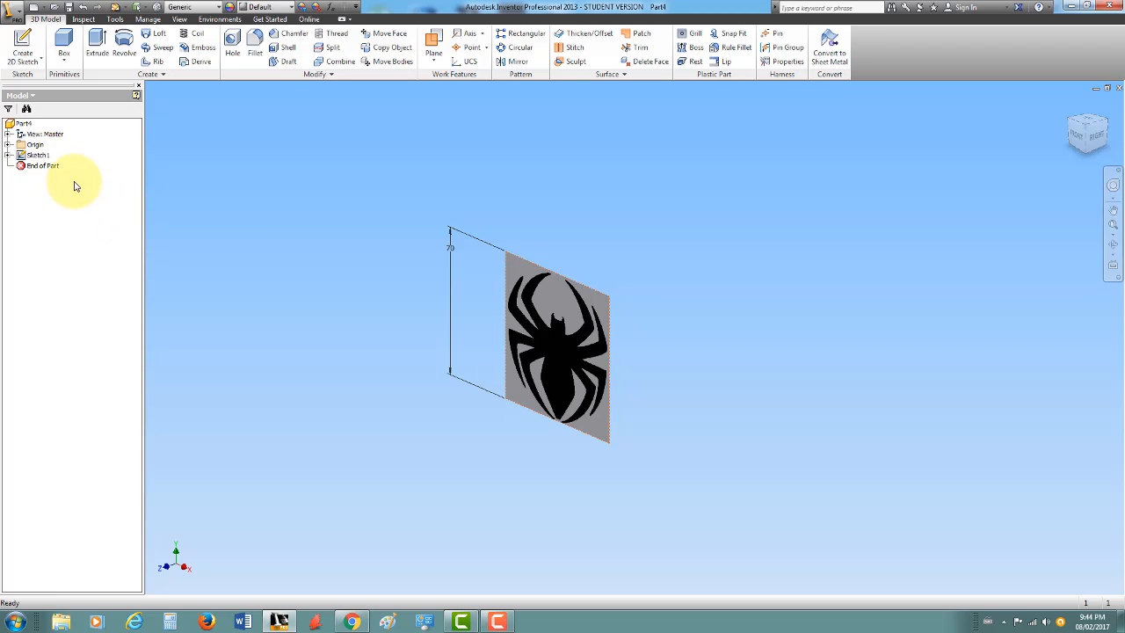
right_click(35, 156)
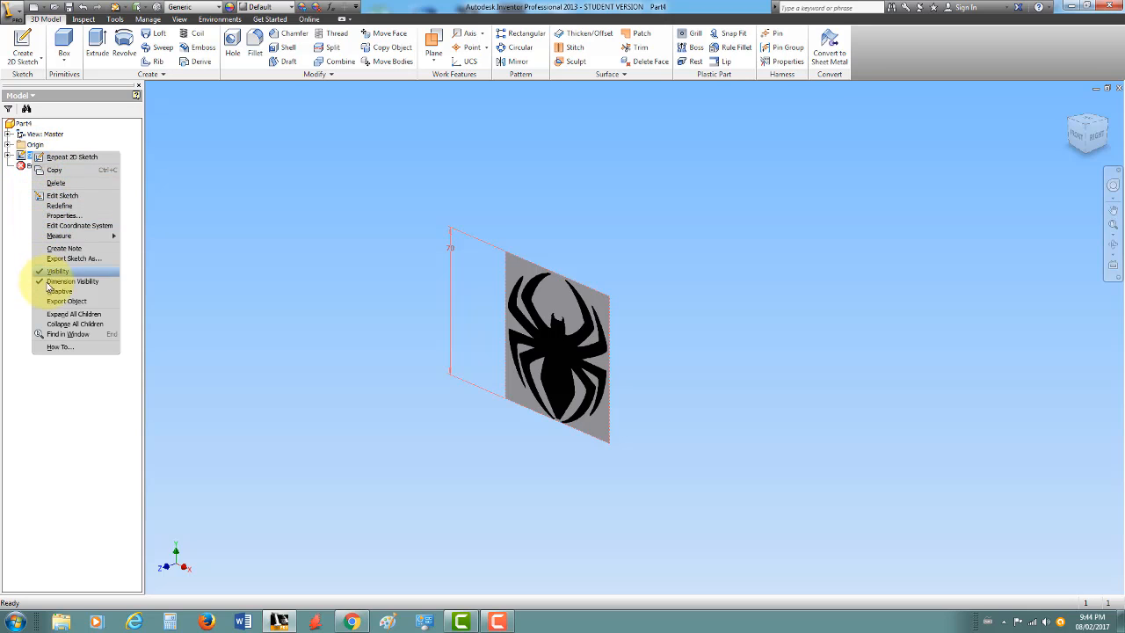
left_click(59, 391)
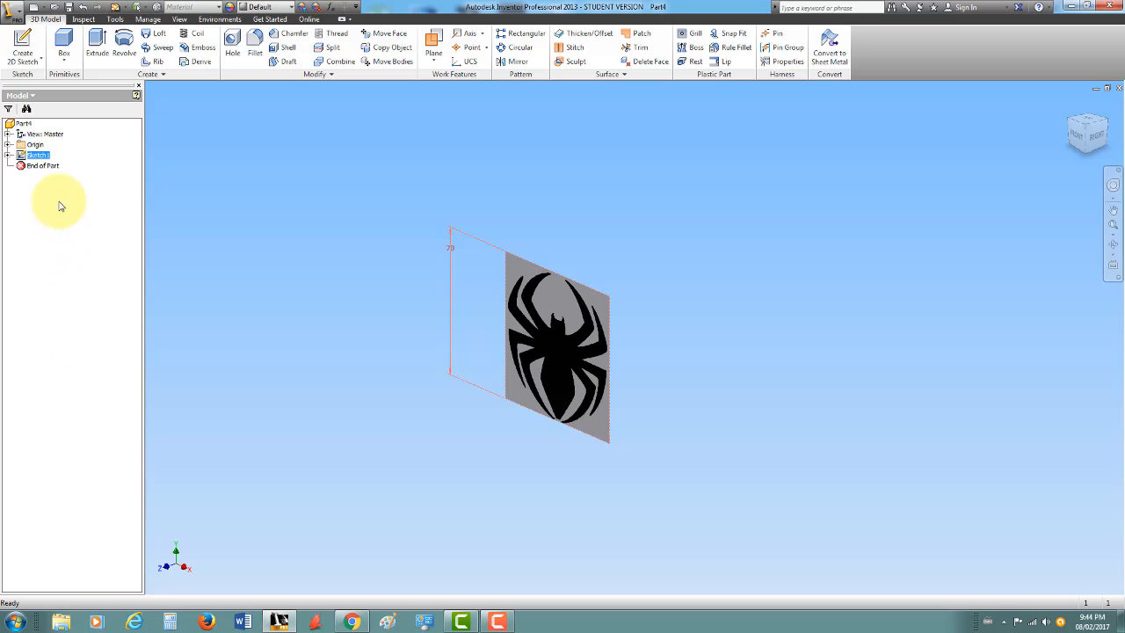
left_click(37, 157)
key("BackSpace")
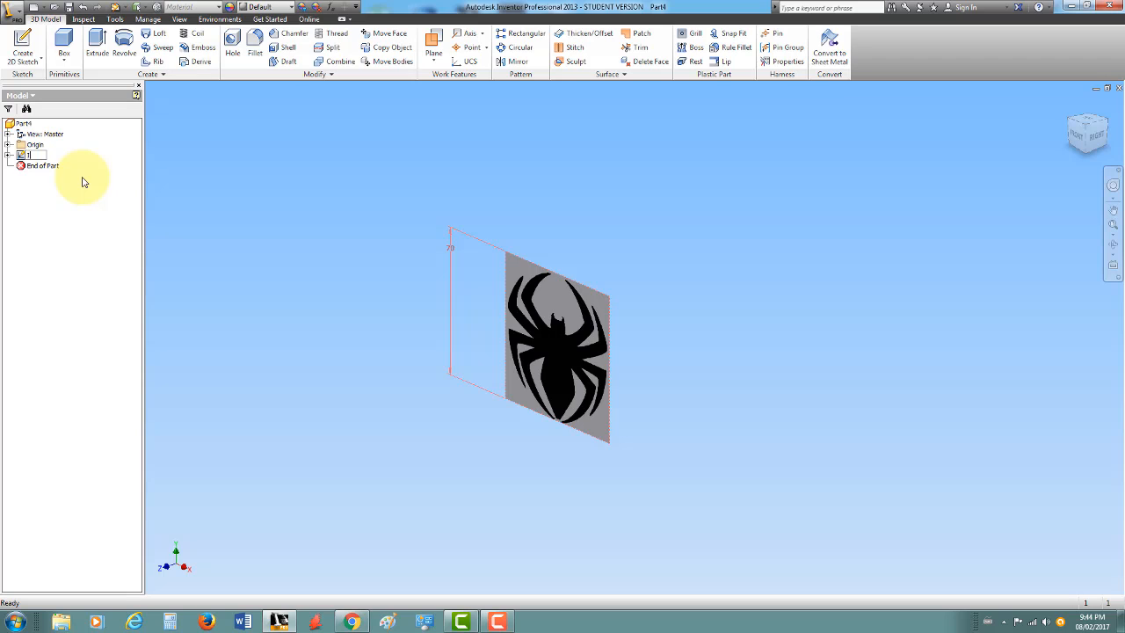
key("Return")
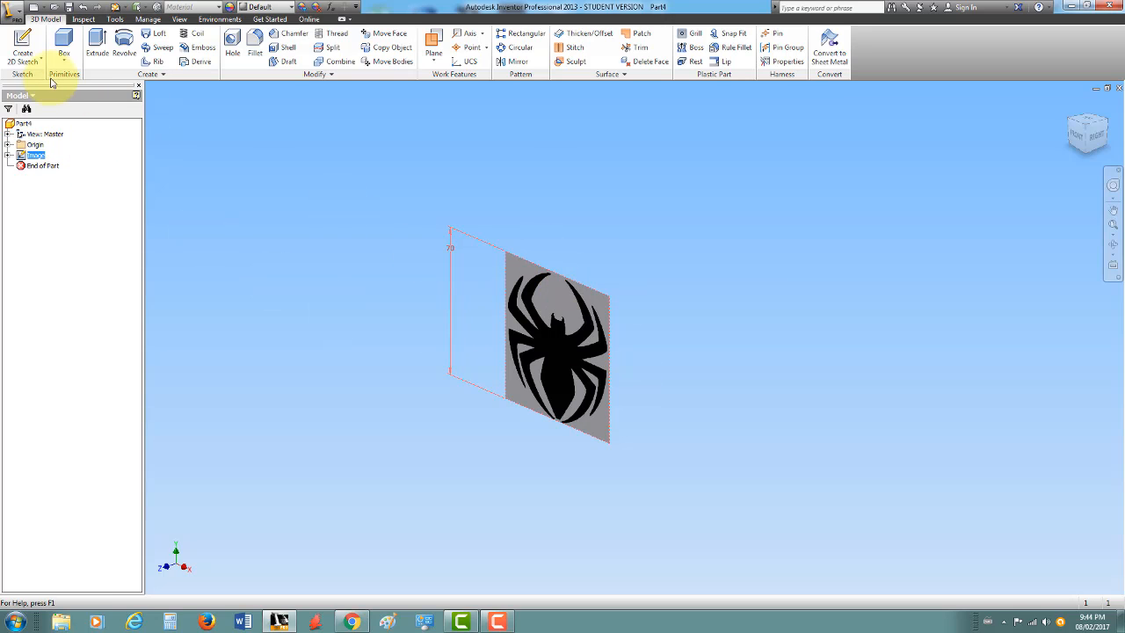
left_click(56, 292)
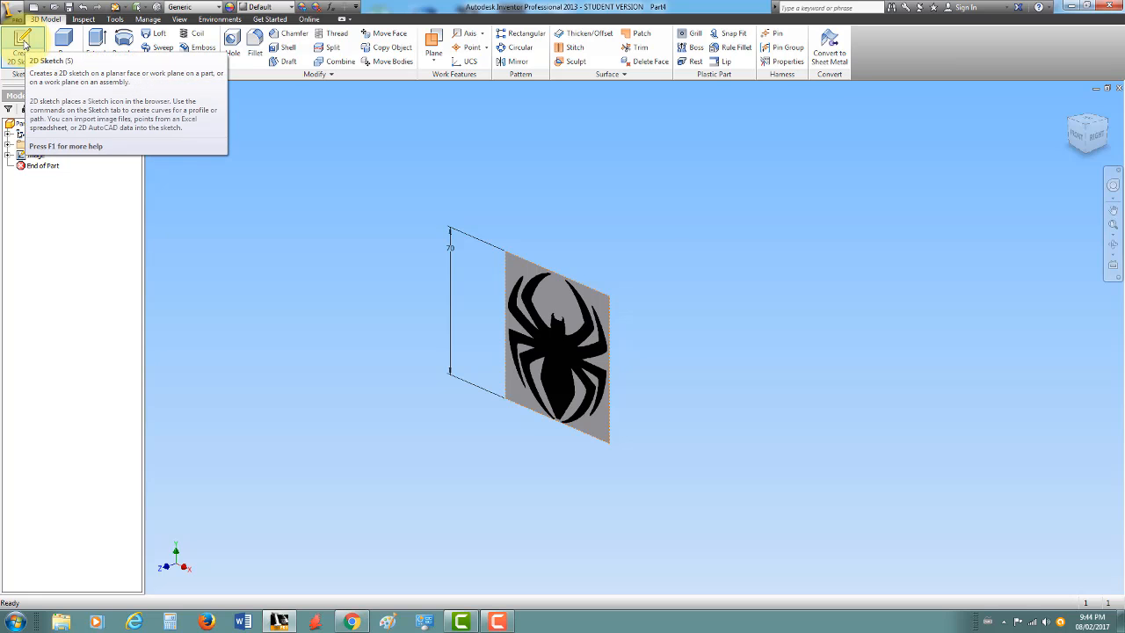
Start a new 2D sketch on the front XY plane, over the spider image
left_click(32, 61)
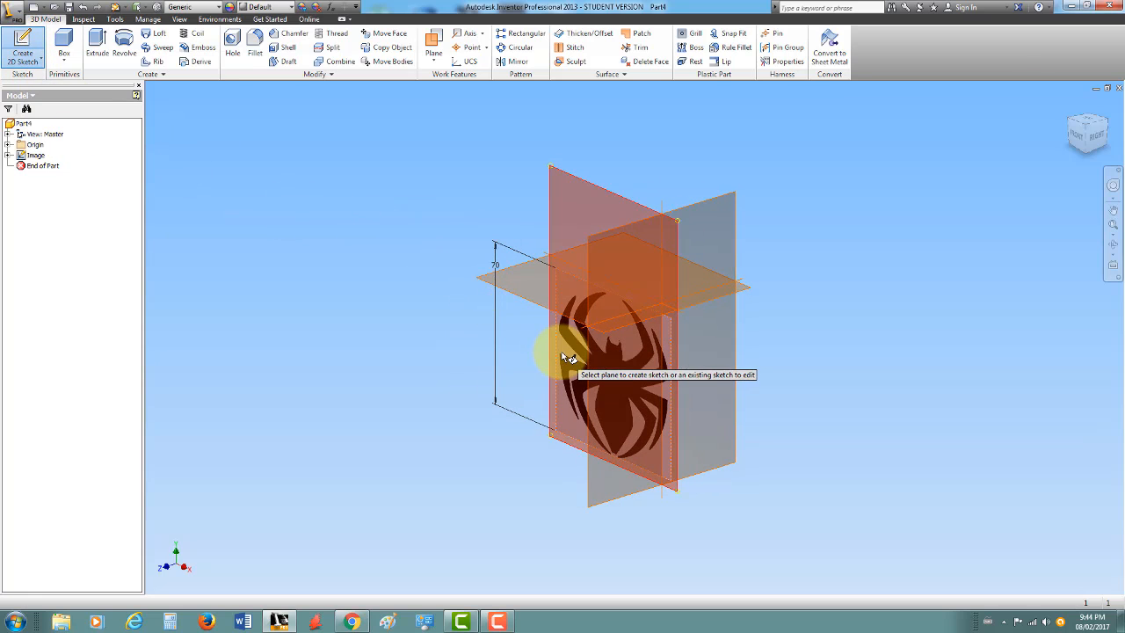
left_click(563, 239)
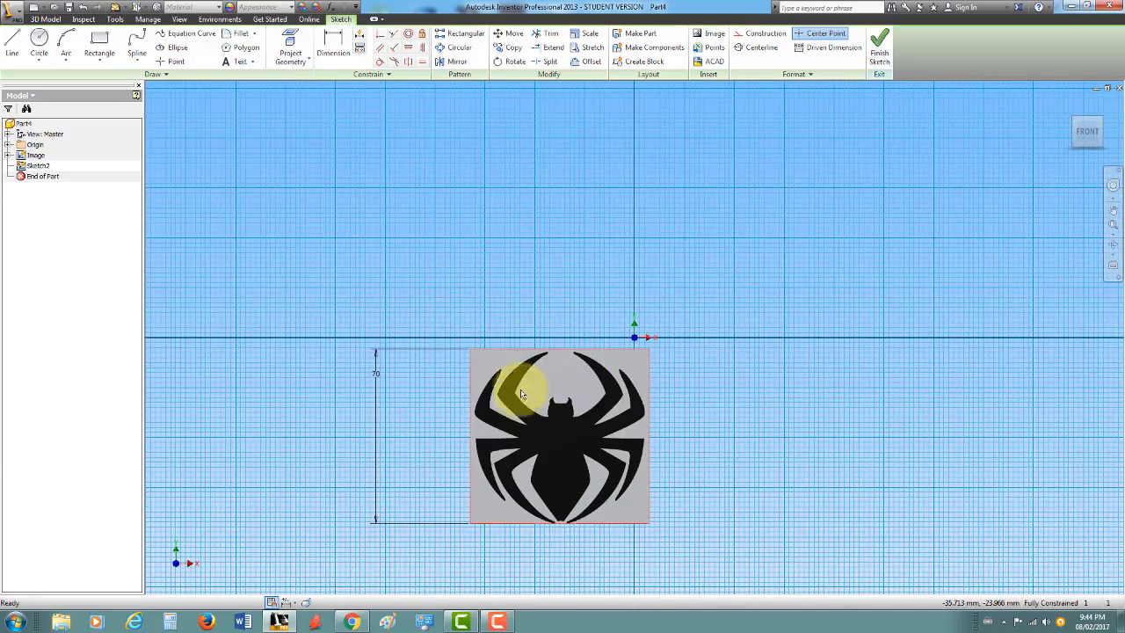
scroll(536, 439, "up", 2)
scroll(542, 468, "down", 5)
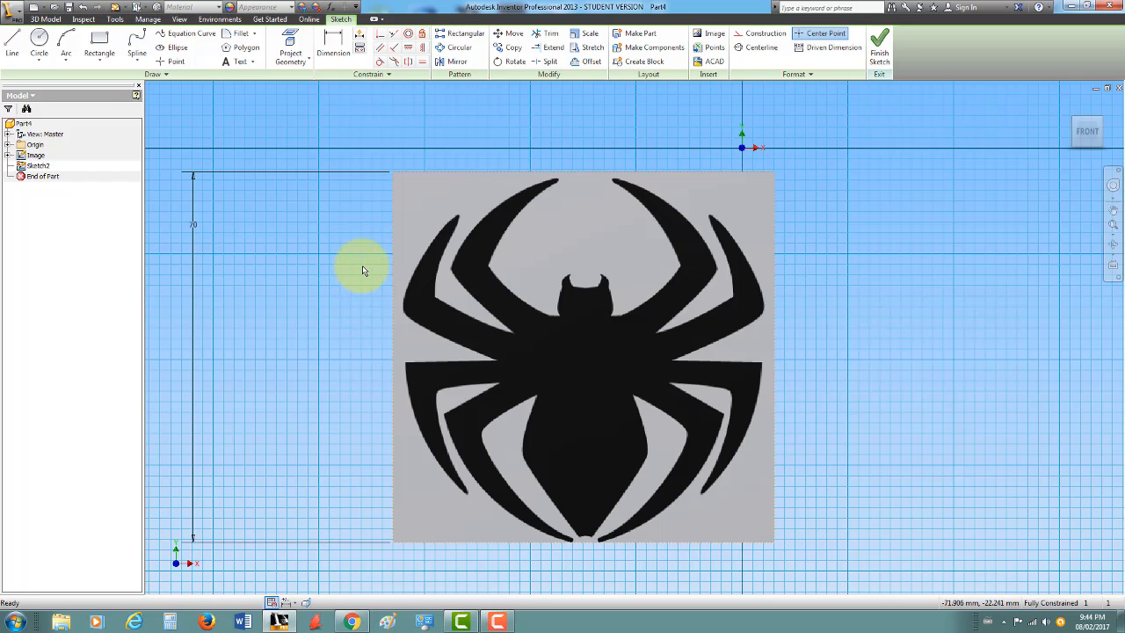
Try out the Line tool with a few connected test segments between the spider's upper legs
left_click(8, 49)
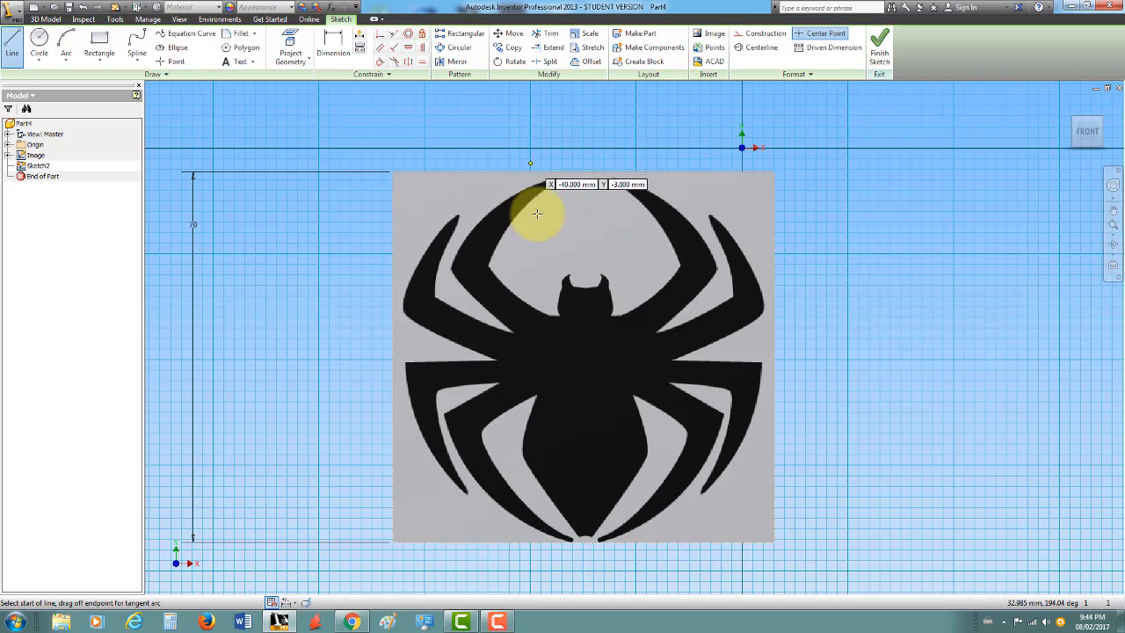
left_click(593, 195)
left_click(547, 257)
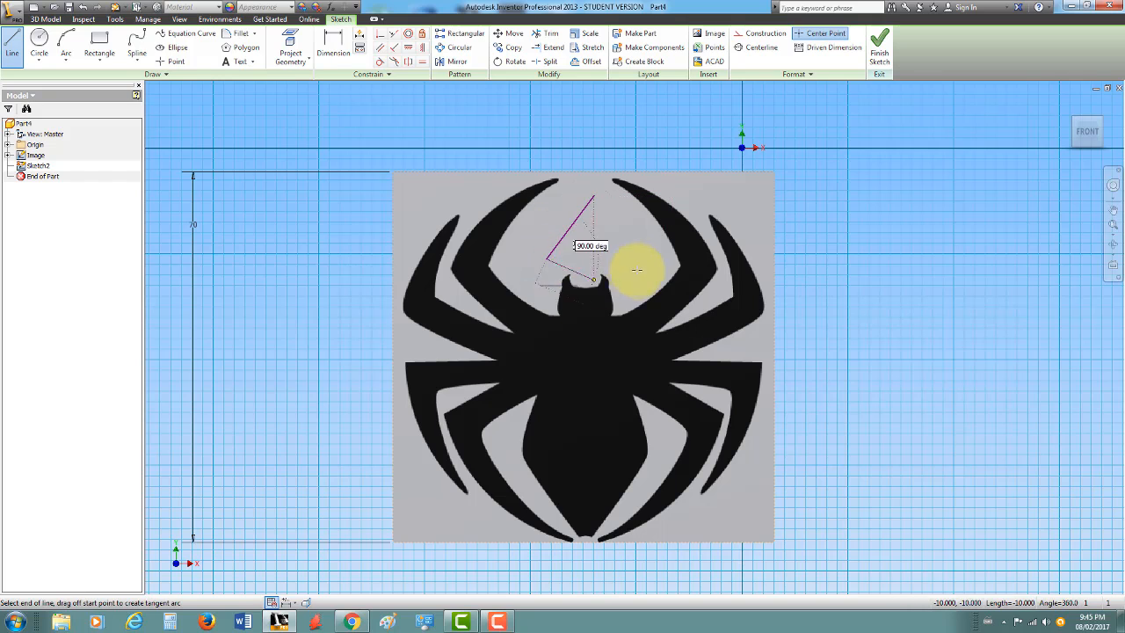
left_click(638, 258)
key("Escape")
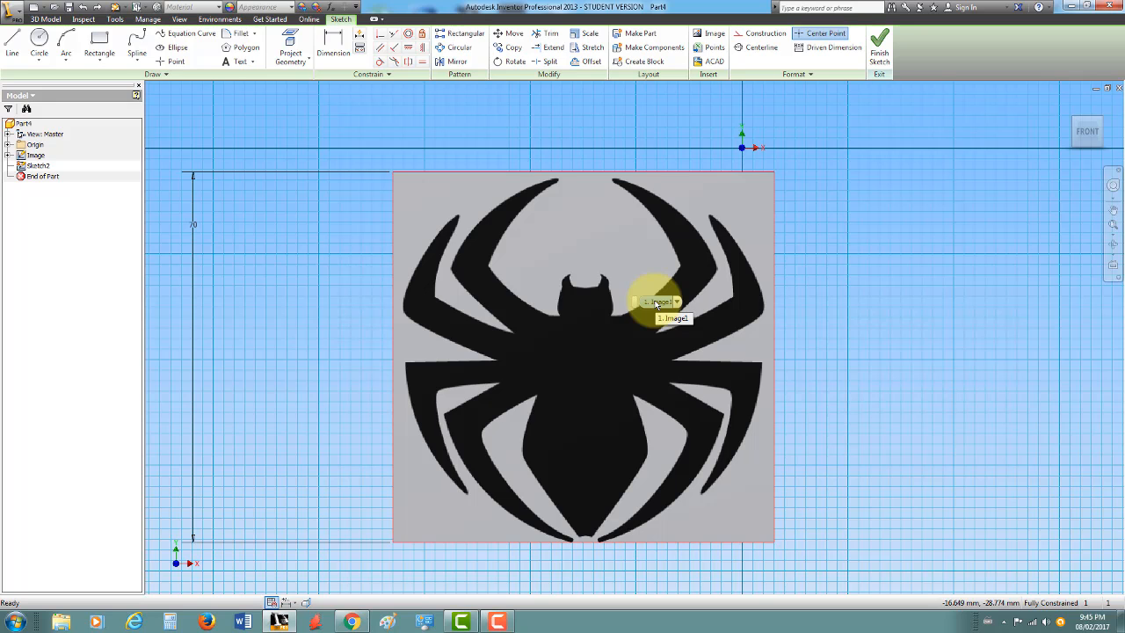
Begin a line chain at the tip of the upper-left leg, tracing the rounded tip and the start of its inner edge
scroll(557, 196, "up", 3)
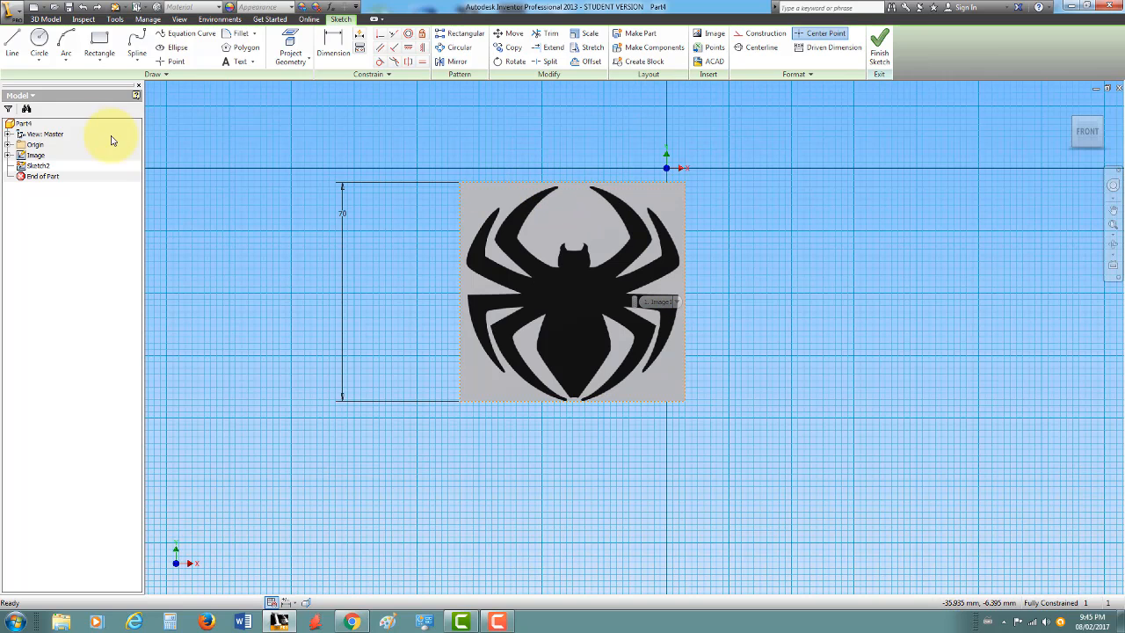
left_click(13, 44)
scroll(567, 189, "down", 8)
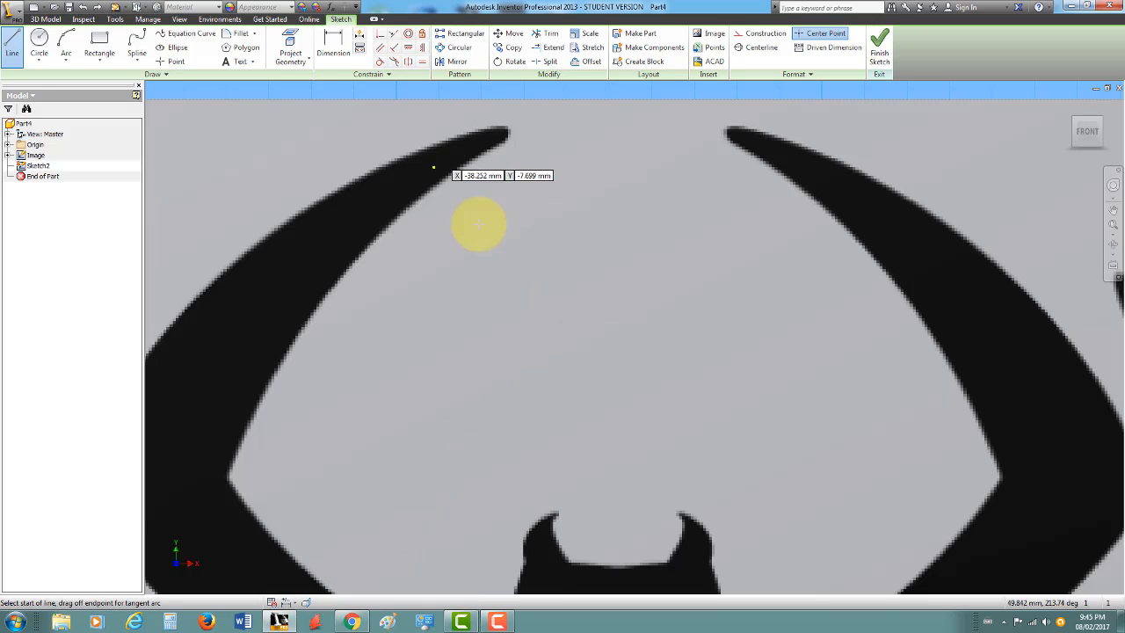
left_click(508, 134)
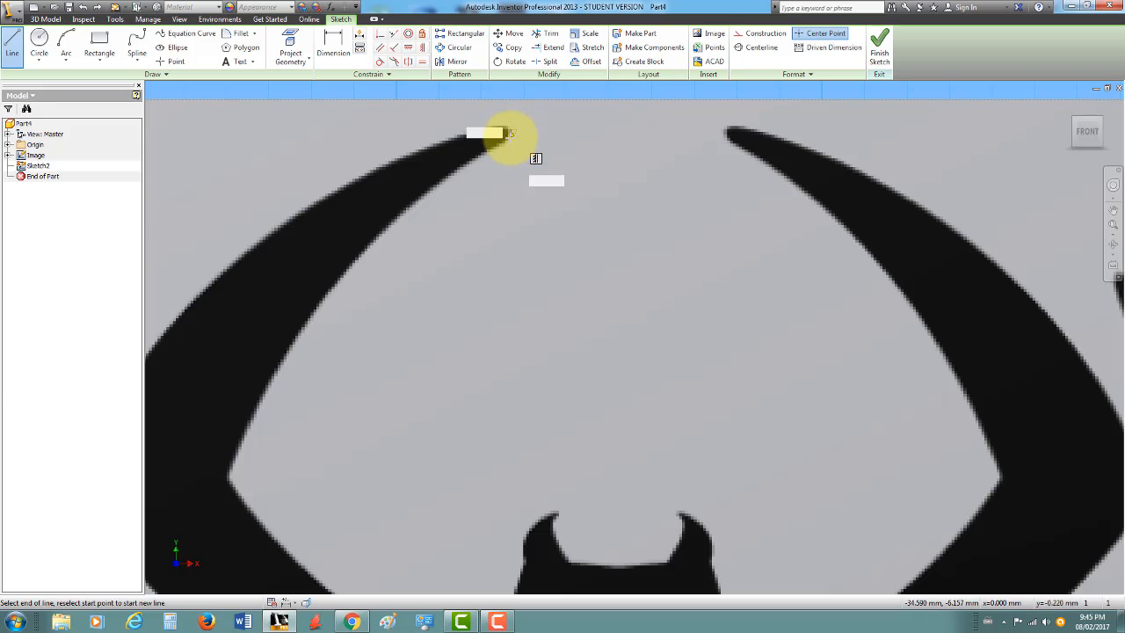
scroll(497, 139, "down", 4)
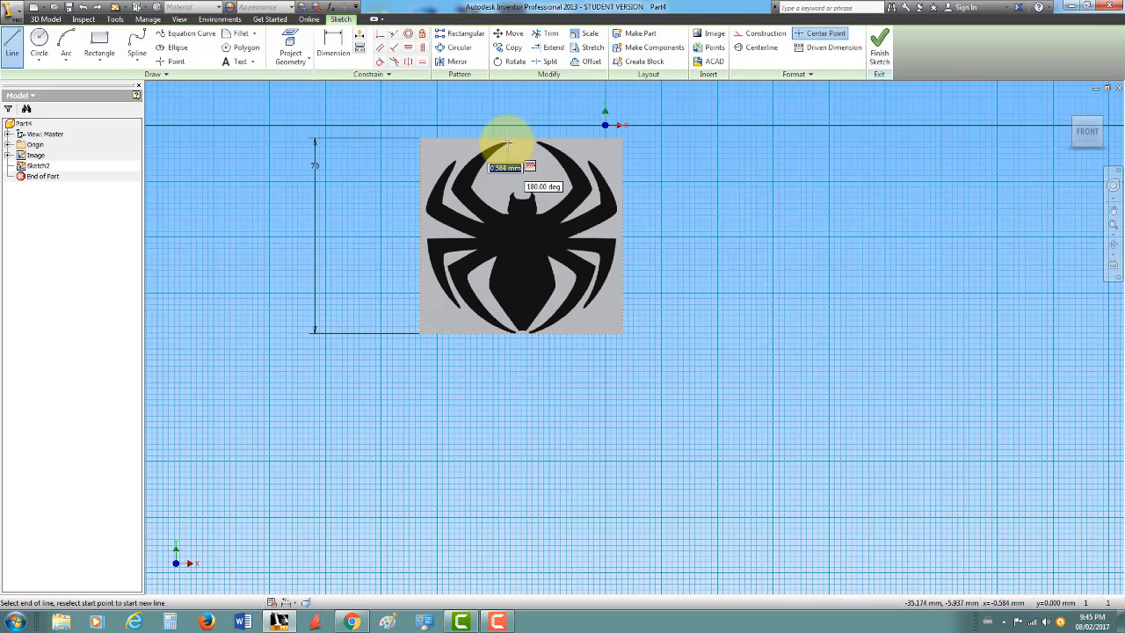
scroll(502, 145, "up", 5)
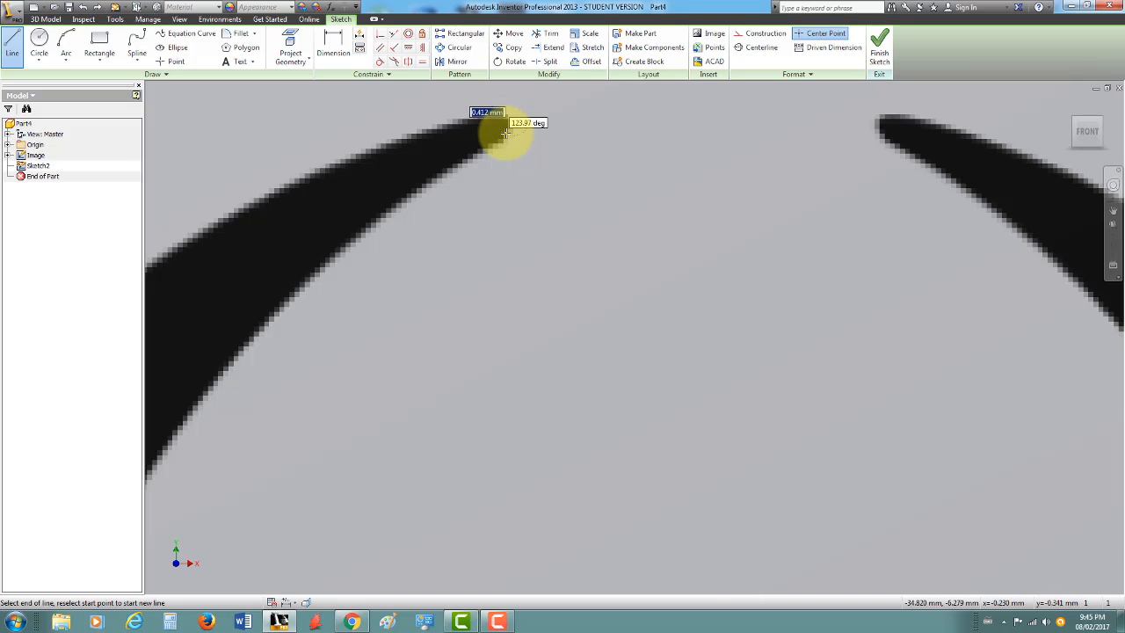
scroll(499, 139, "up", 3)
left_click(499, 154)
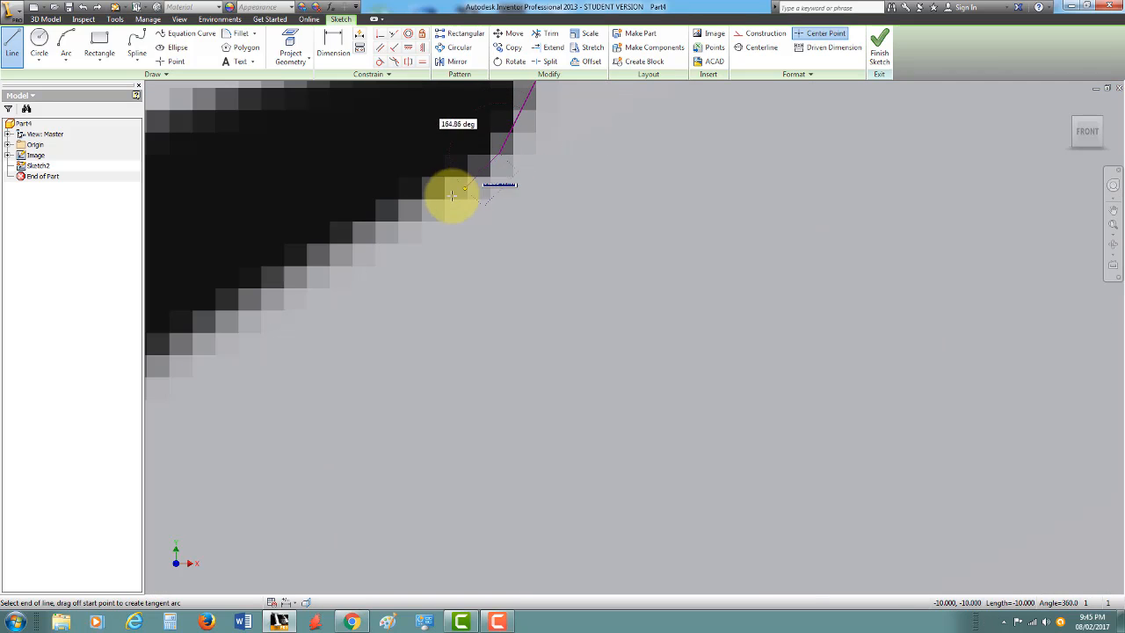
left_click(271, 295)
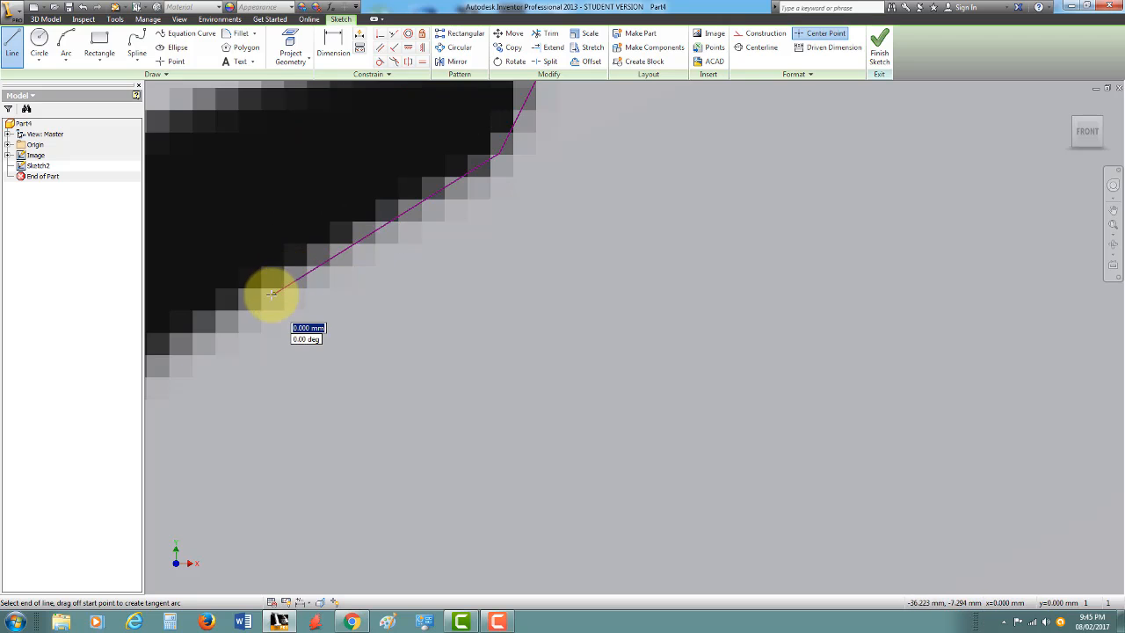
Trace the curved inner edge of the upper-left leg with connected line segments down to just above the knee
scroll(271, 296, "up", 3)
scroll(261, 299, "down", 4)
scroll(238, 313, "down", 4)
scroll(258, 311, "up", 3)
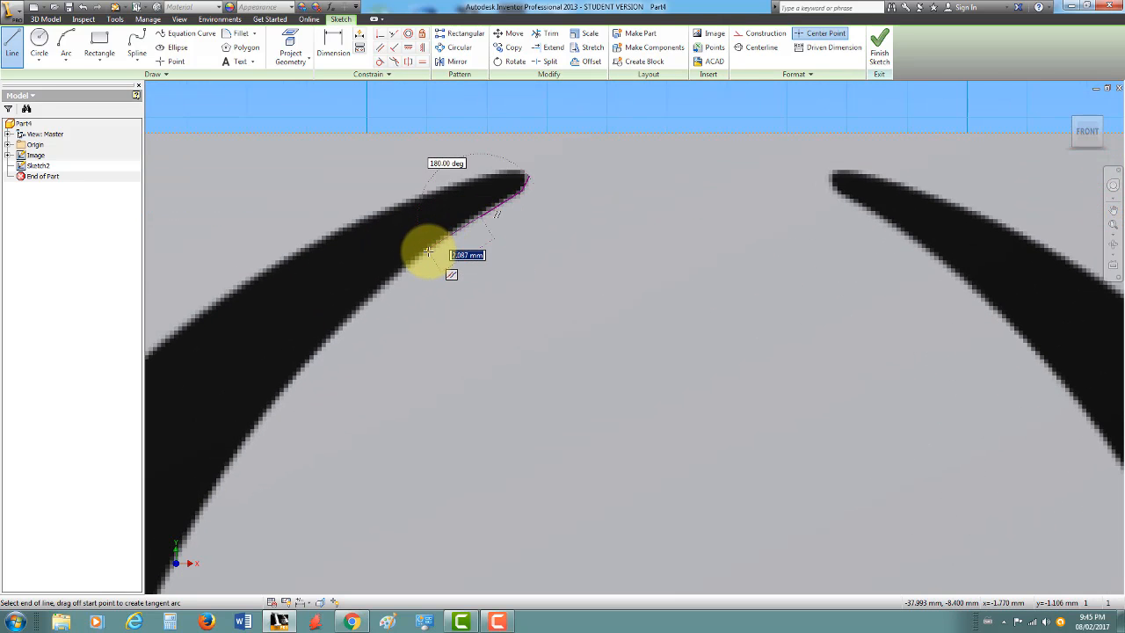
left_click(369, 298)
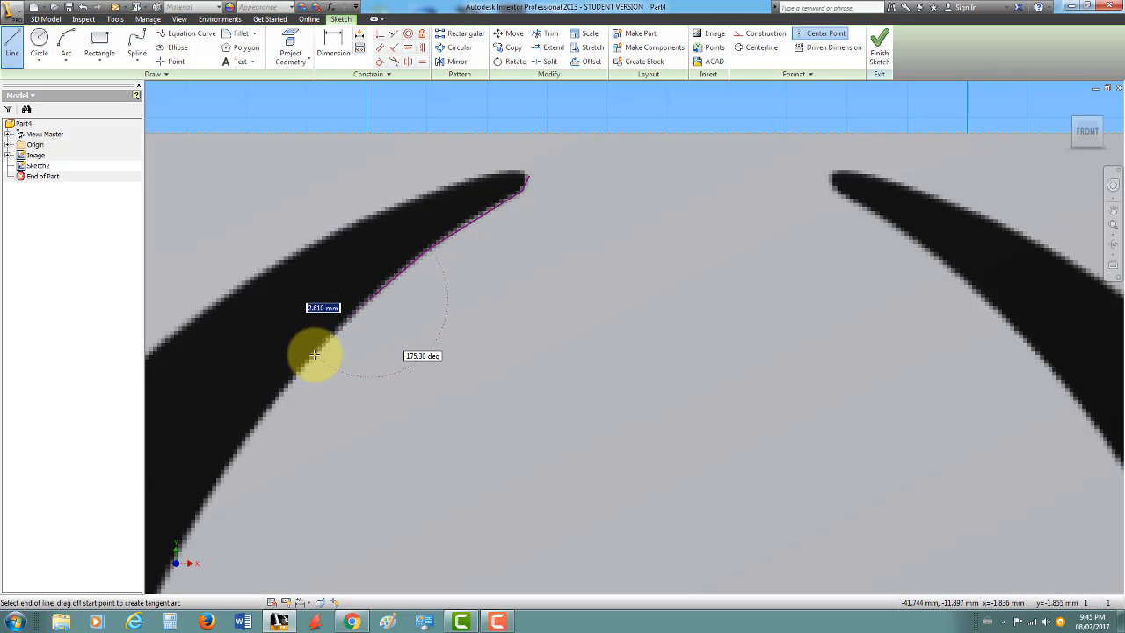
left_click(314, 354)
middle_click_drag(307, 402, 361, 221)
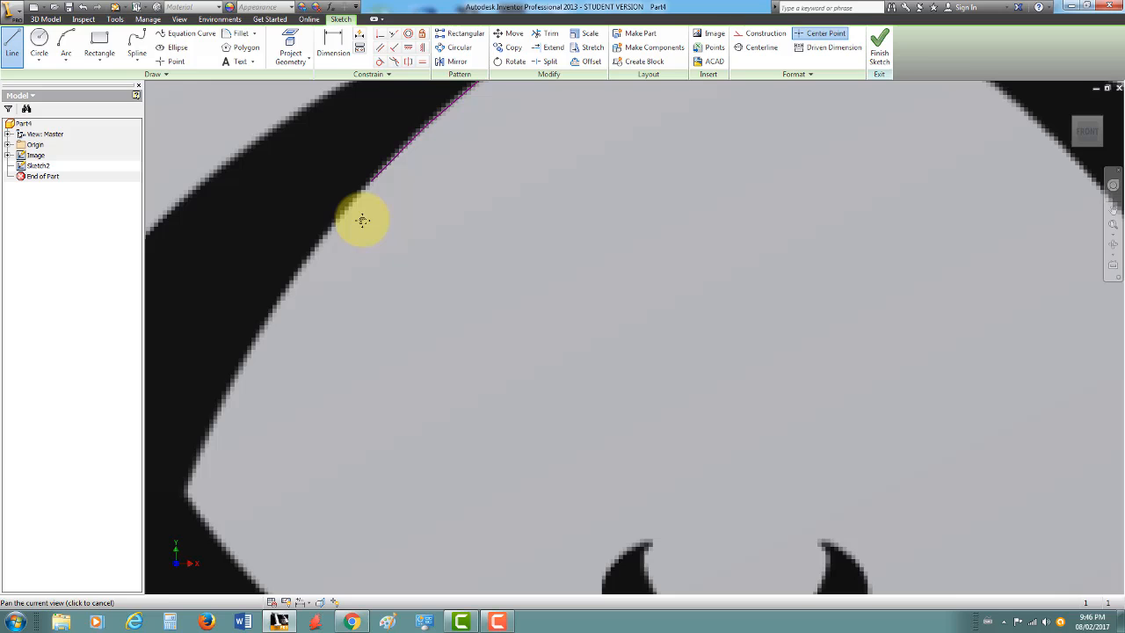
left_click(320, 245)
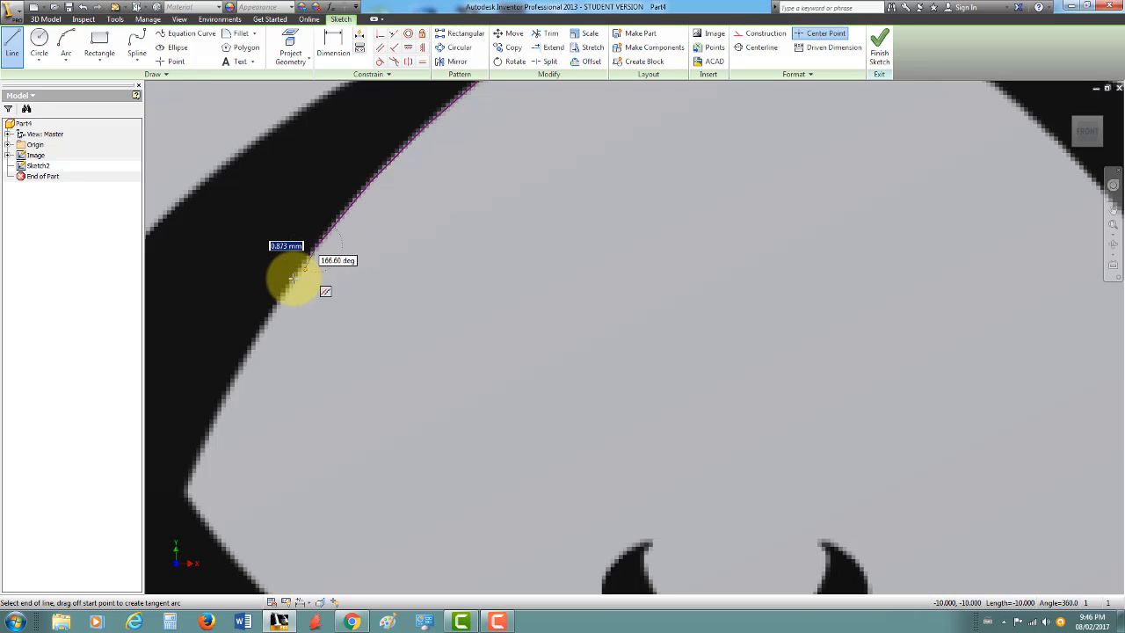
left_click(264, 323)
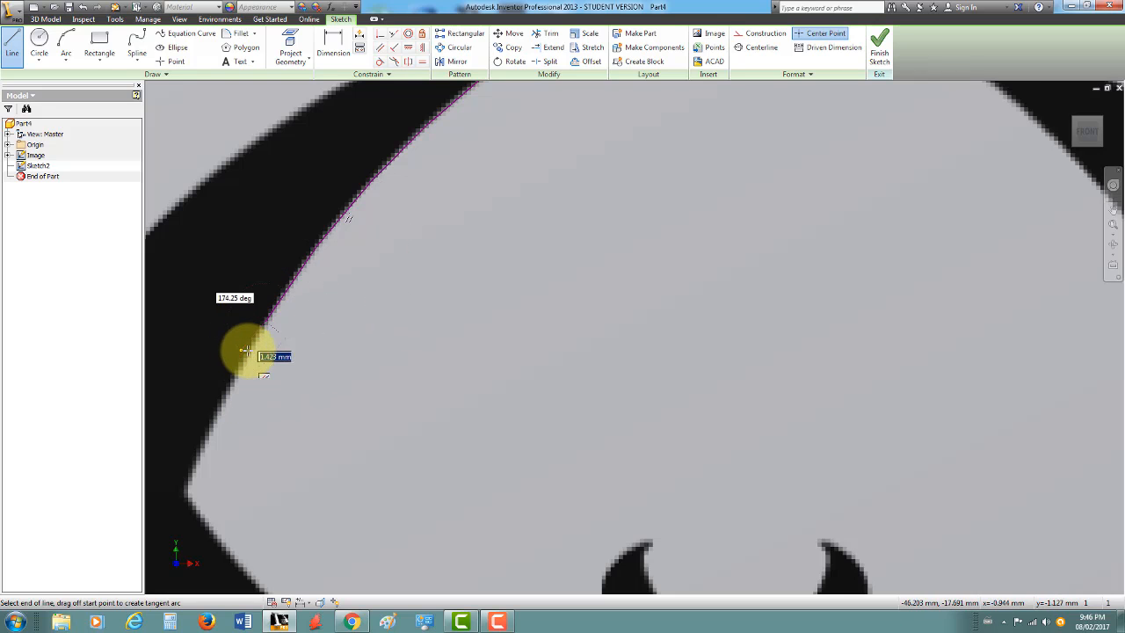
left_click(225, 397)
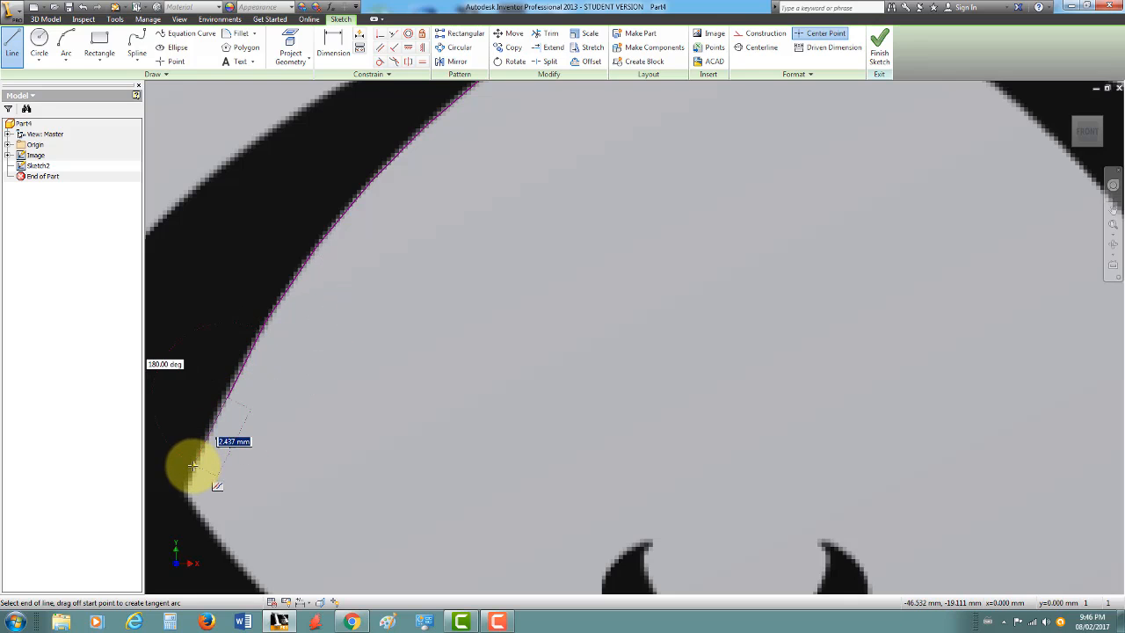
left_click(190, 483)
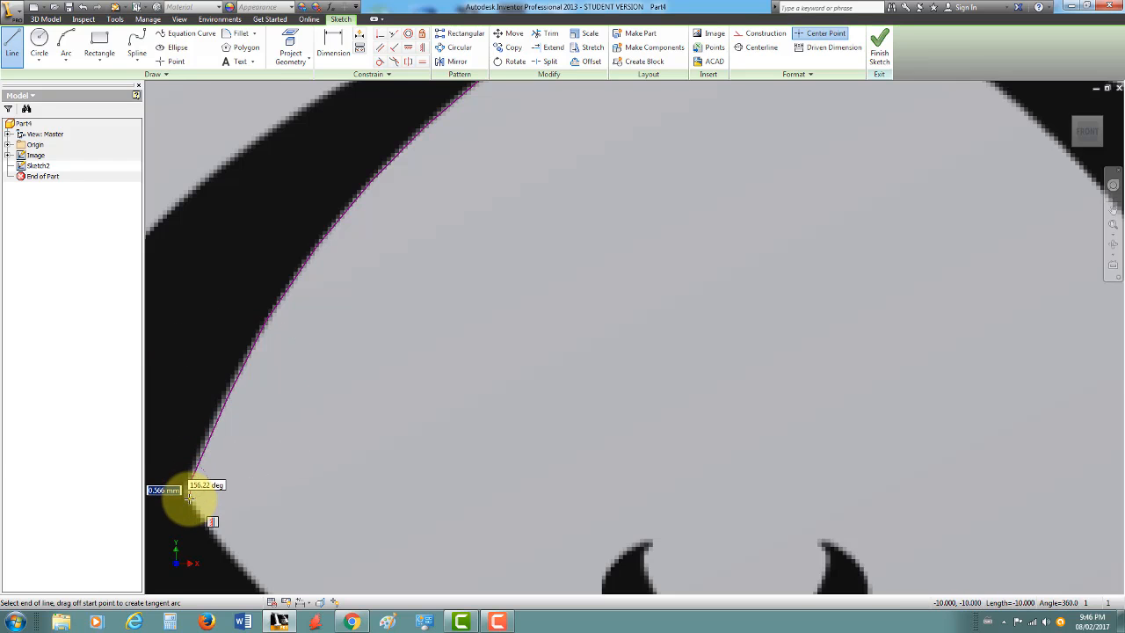
Trace the inner knee corner of the upper-left leg with short connected line segments
scroll(190, 483, "up", 4)
scroll(190, 483, "down", 5)
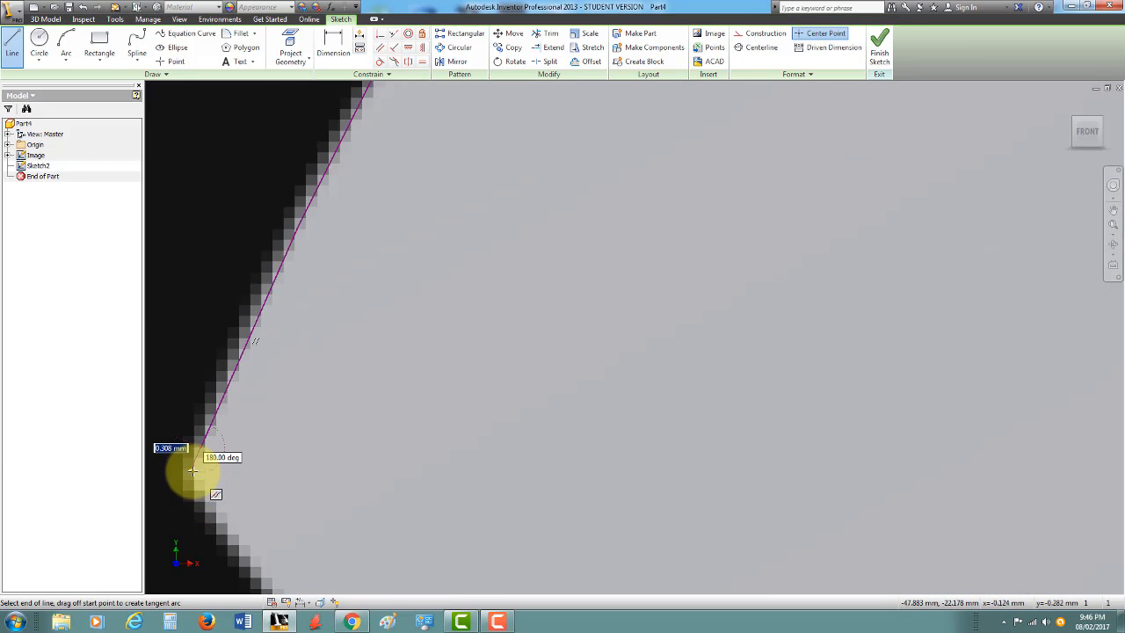
left_click(192, 466)
left_click(193, 494)
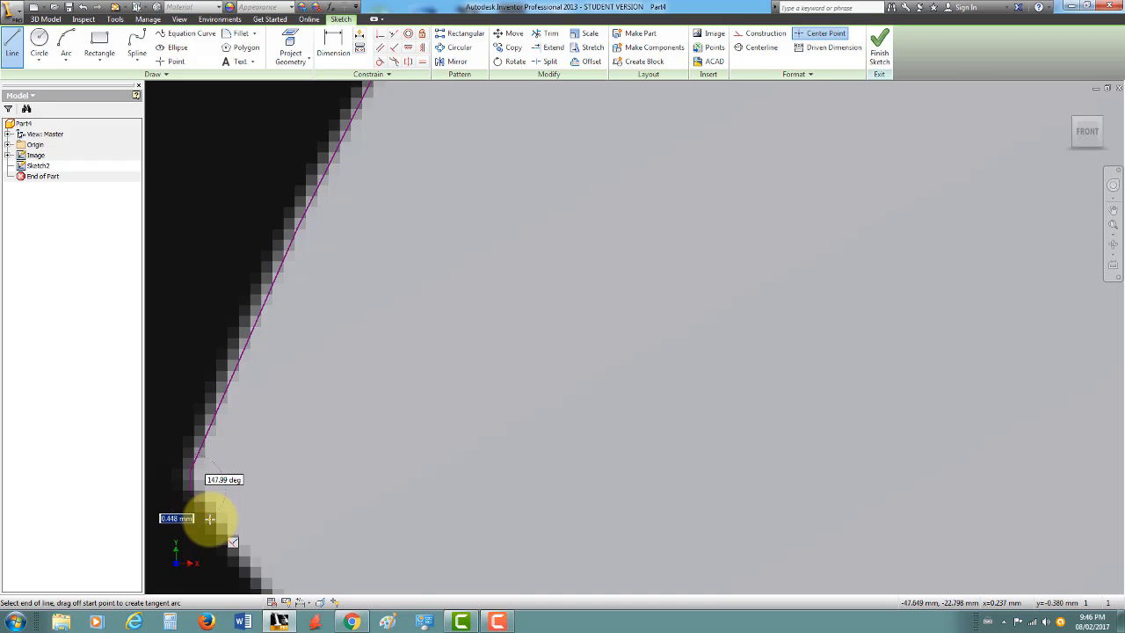
scroll(216, 527, "down", 4)
scroll(216, 528, "up", 4)
left_click(217, 528)
Continue the line chain along the leg's lower inner edge and the short flat edge to the left base of the head
scroll(232, 534, "up", 4)
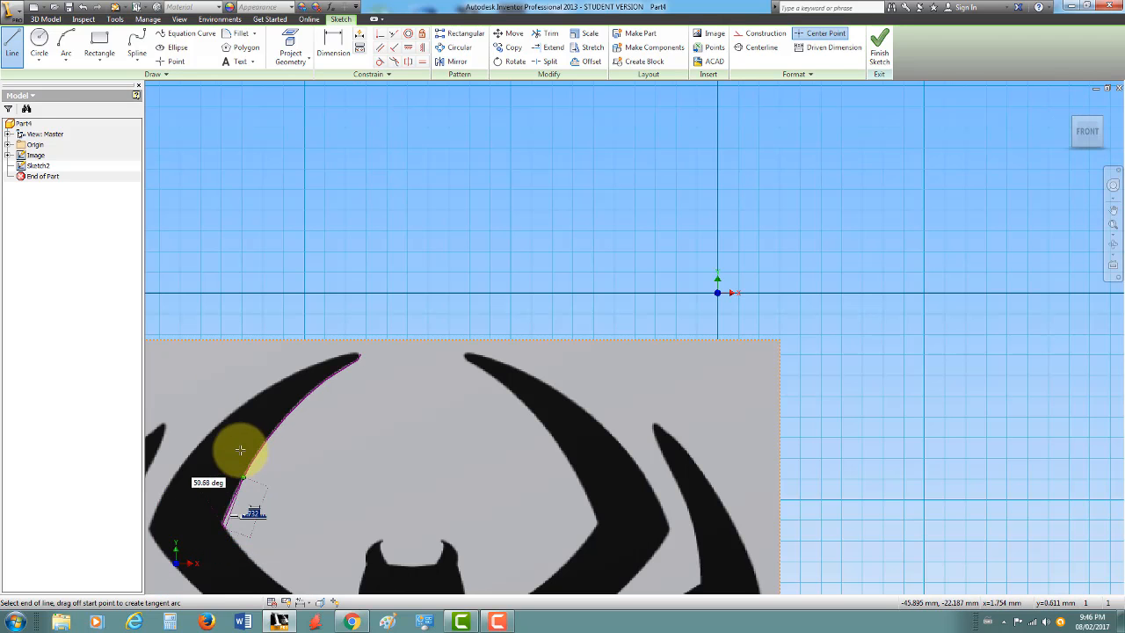
mouse_move(296, 520)
middle_mouse_down()
mouse_move(309, 442)
mouse_move(302, 319)
middle_mouse_up()
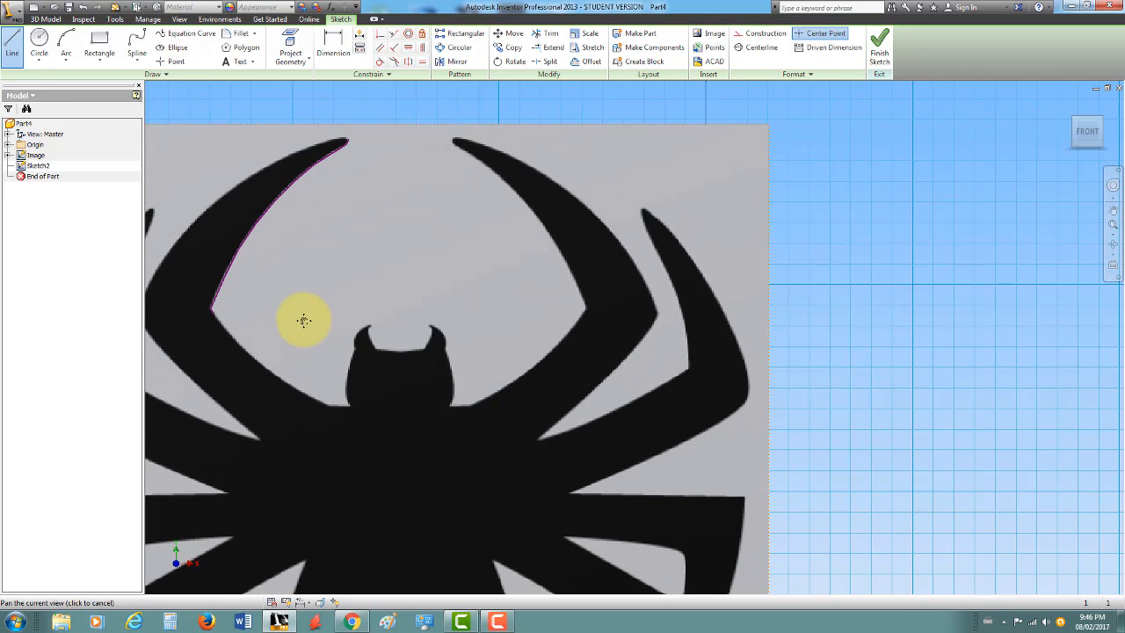
scroll(233, 344, "down", 3)
scroll(232, 343, "down", 3)
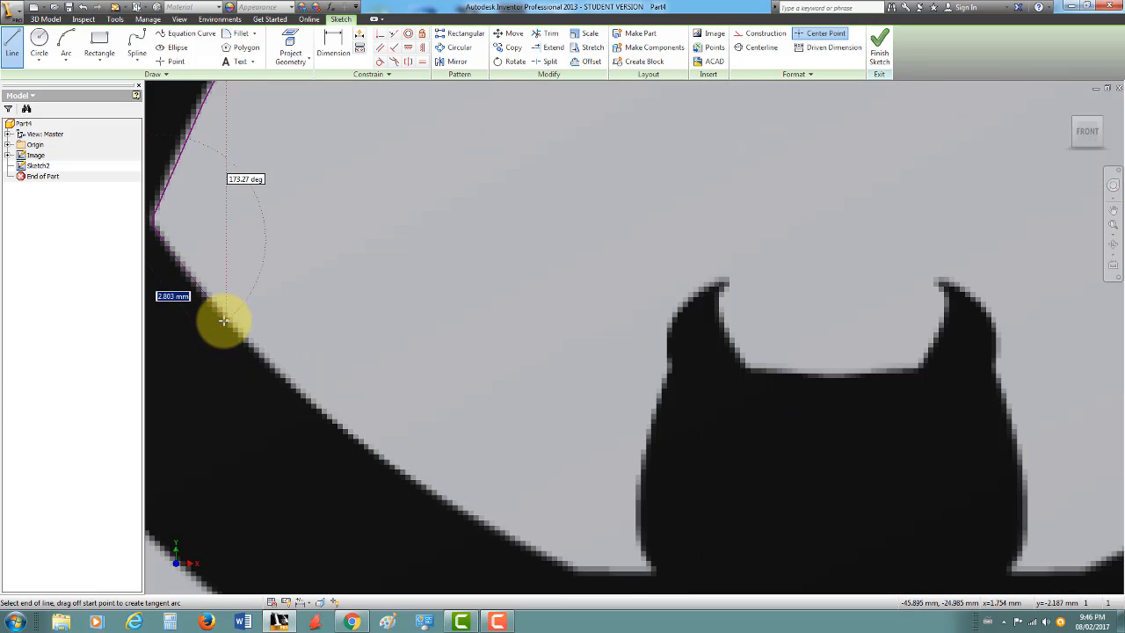
left_click(269, 352)
left_click(359, 443)
left_click(472, 519)
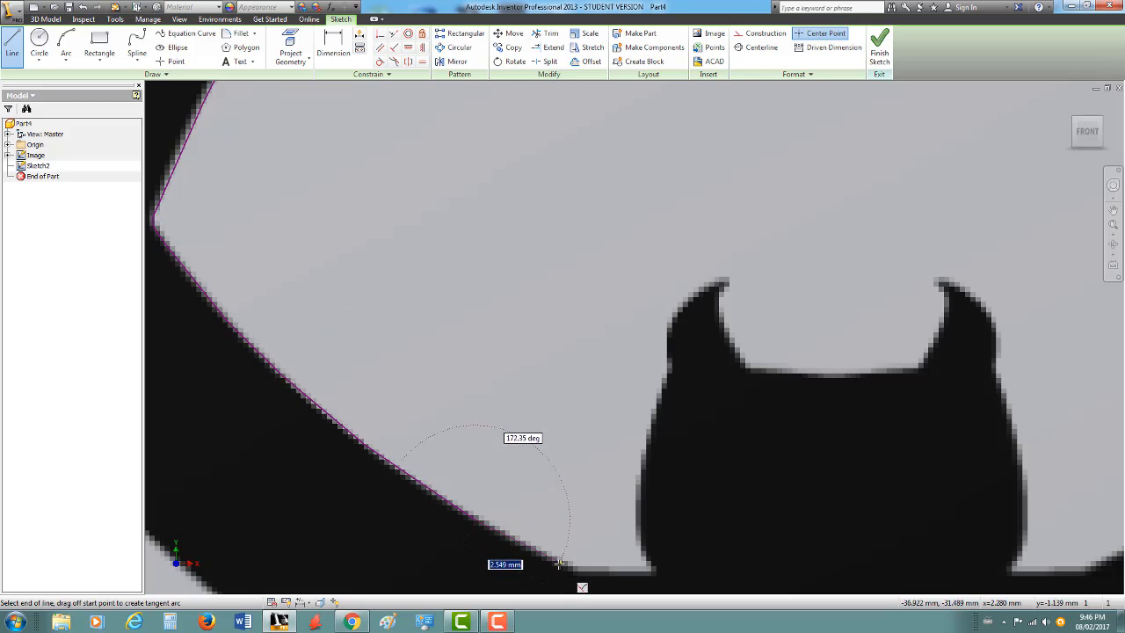
left_click(579, 572)
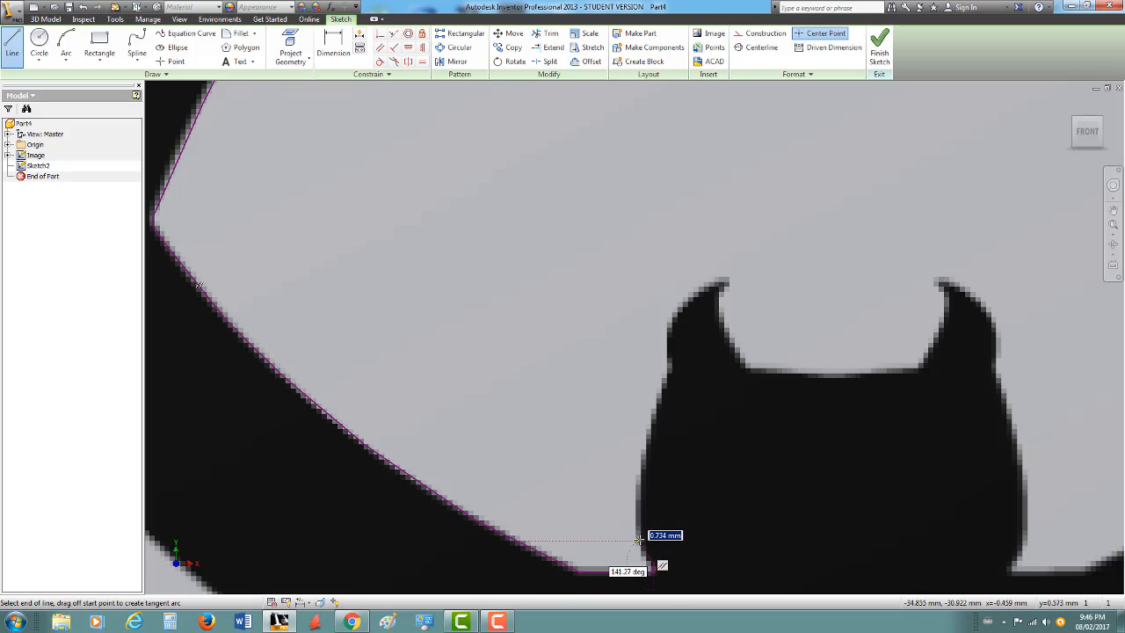
left_click(652, 572)
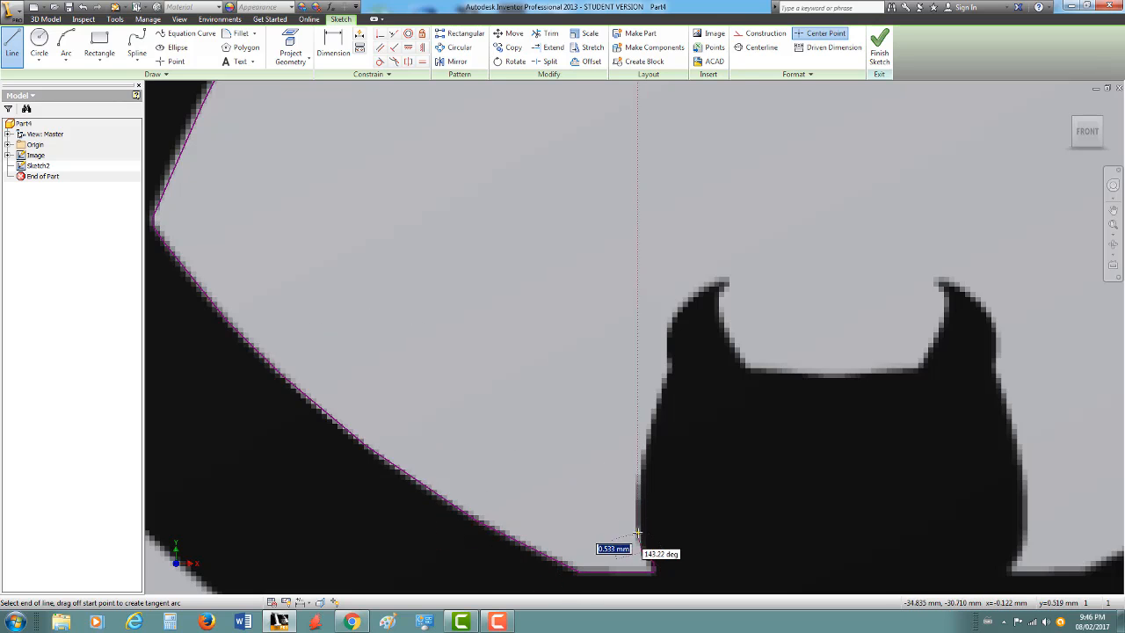
Trace the left side of the head up through the notch to the outer edge of the left horn
left_click(661, 401)
scroll(671, 344, "down", 5)
left_click(671, 343)
left_click(709, 296)
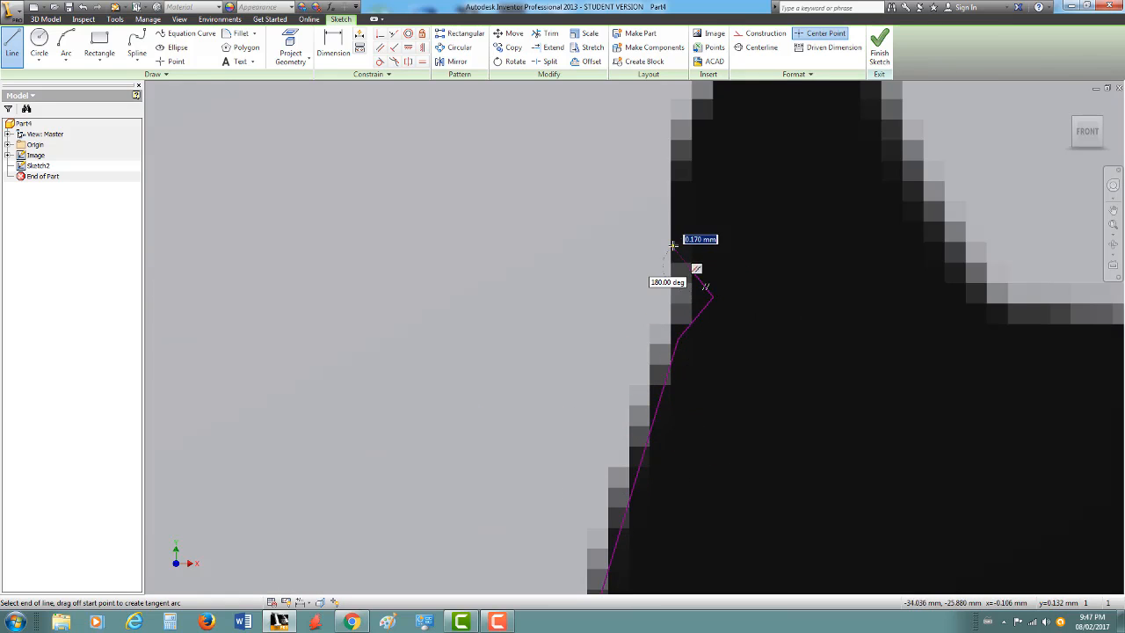
scroll(690, 162, "up", 5)
middle_click_drag(731, 148, 625, 332)
left_click(607, 343)
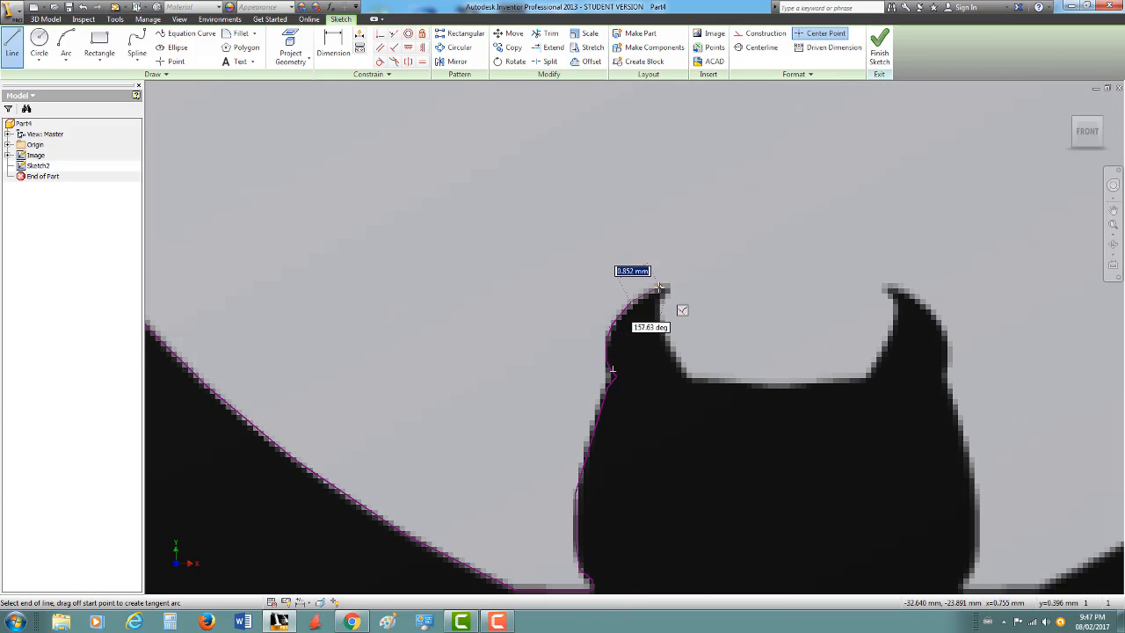
Trace the left horn and the head's top edge to its midpoint, and end the line chain there
left_click(637, 300)
left_click(666, 289)
left_click(661, 305)
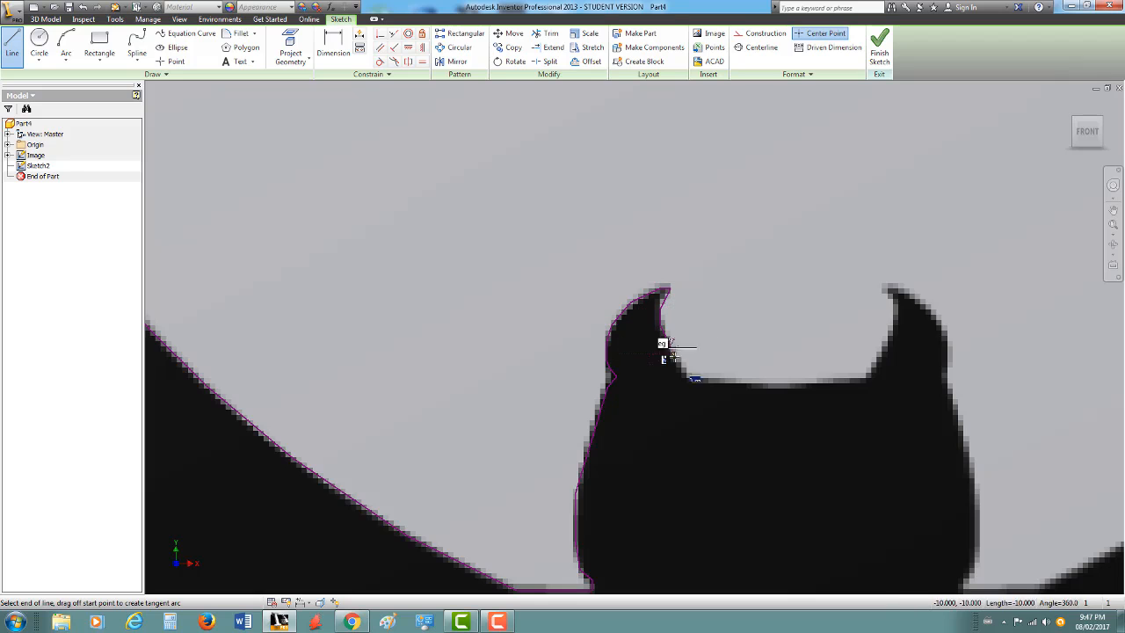
left_click(697, 380)
left_click(780, 384)
scroll(771, 442, "up", 3)
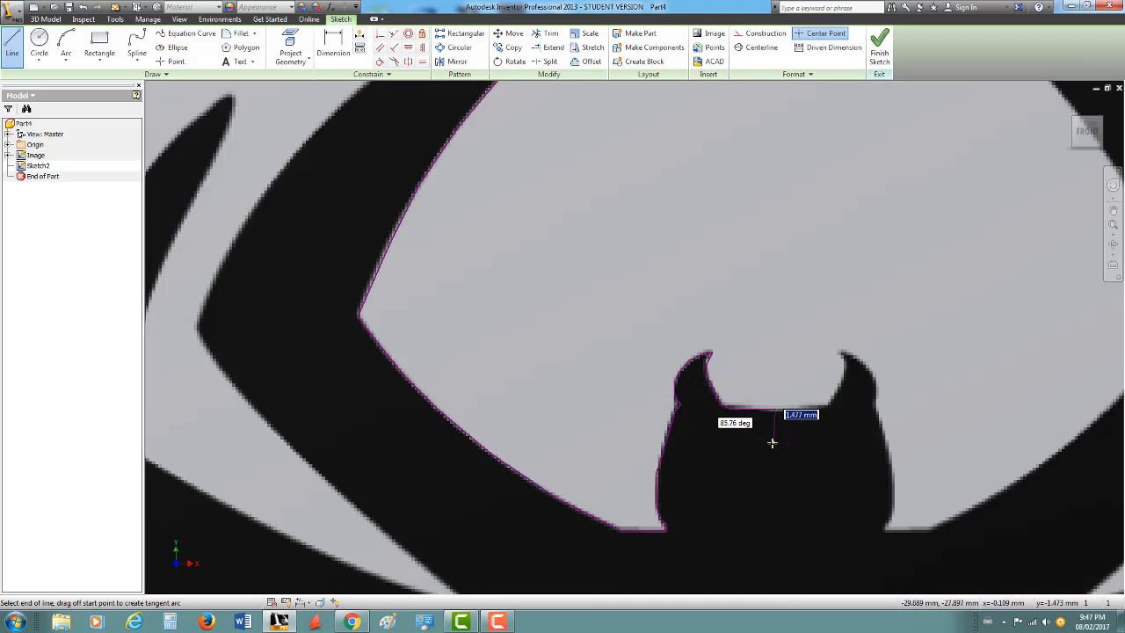
middle_click_drag(771, 442, 591, 325)
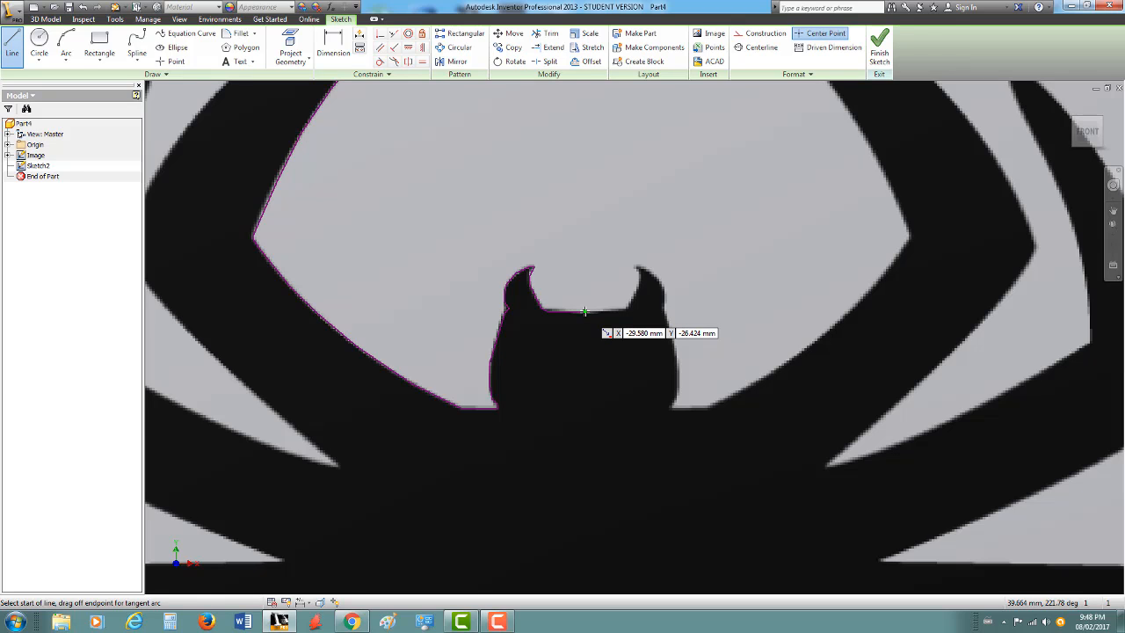
scroll(585, 310, "down", 2)
scroll(584, 310, "up", 1)
scroll(585, 310, "up", 4)
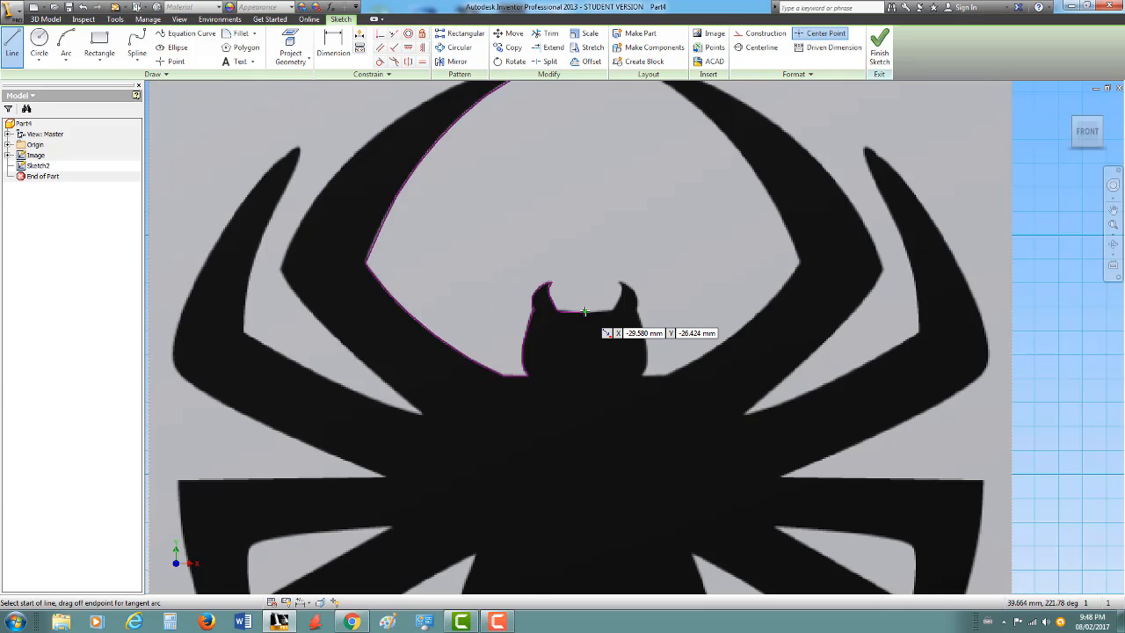
scroll(585, 311, "up", 2)
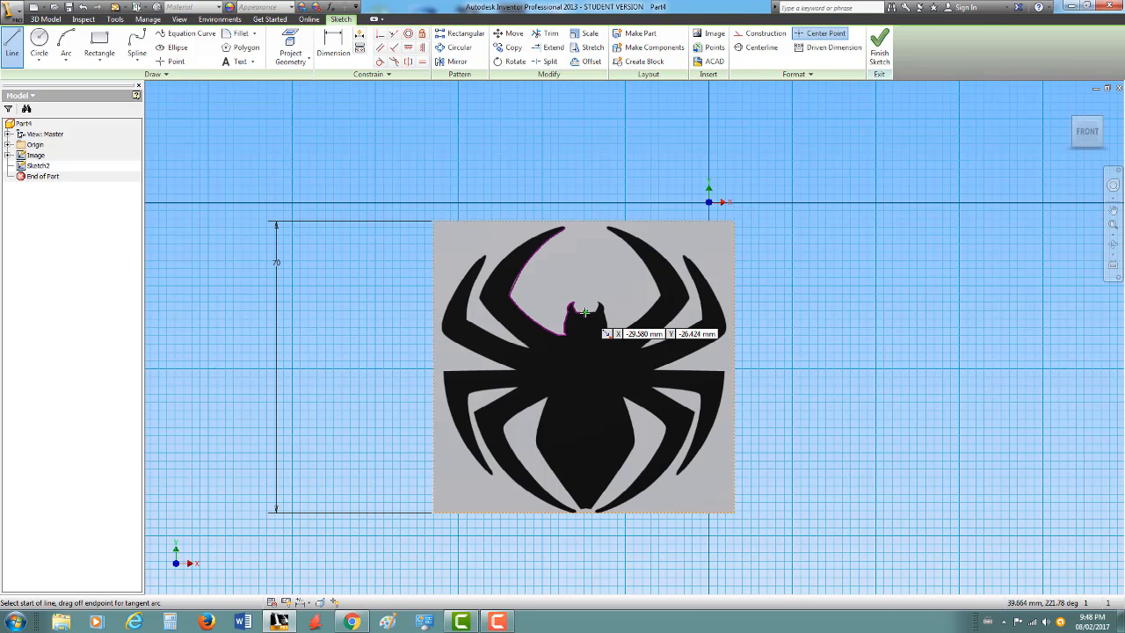
scroll(584, 310, "down", 4)
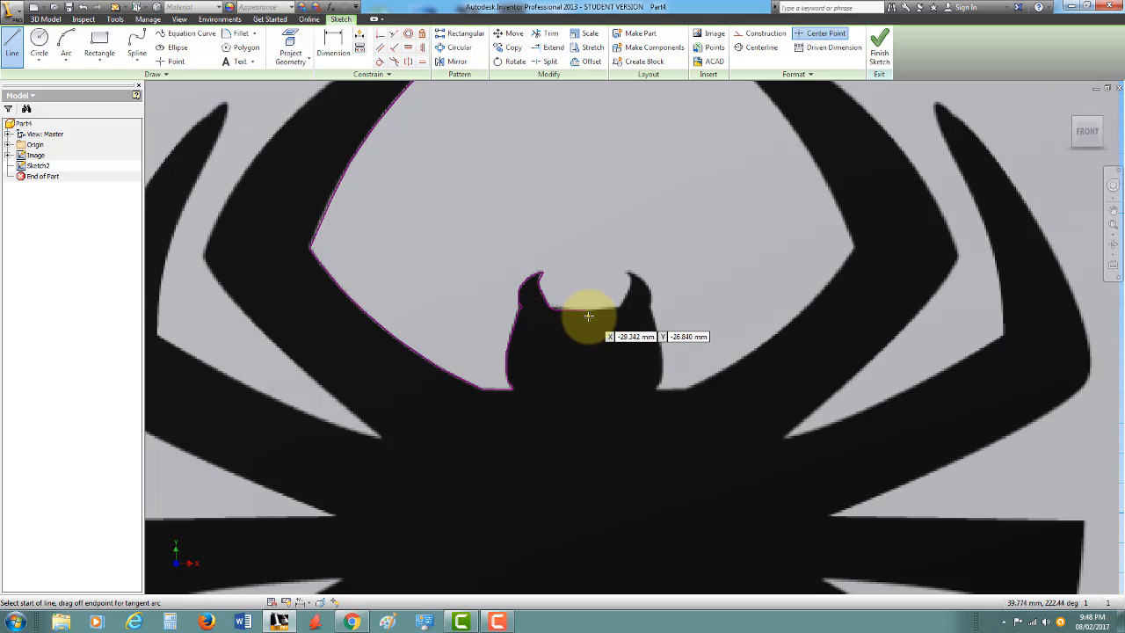
key("Escape")
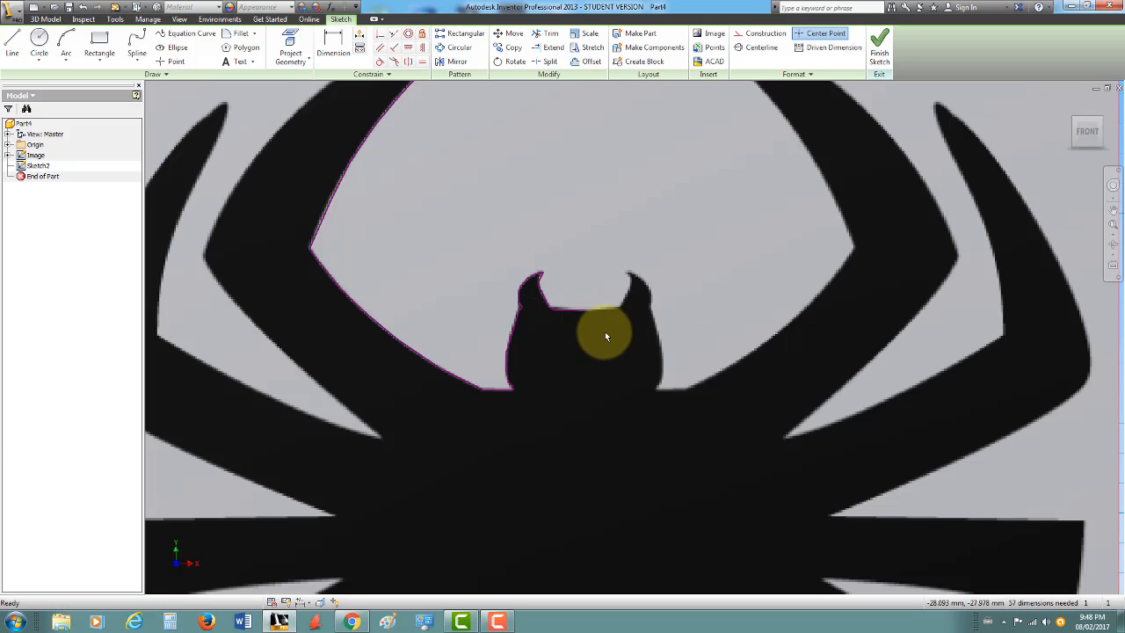
Undo and redo the last segment on the head's top edge, and try that line's context options
left_click(12, 51)
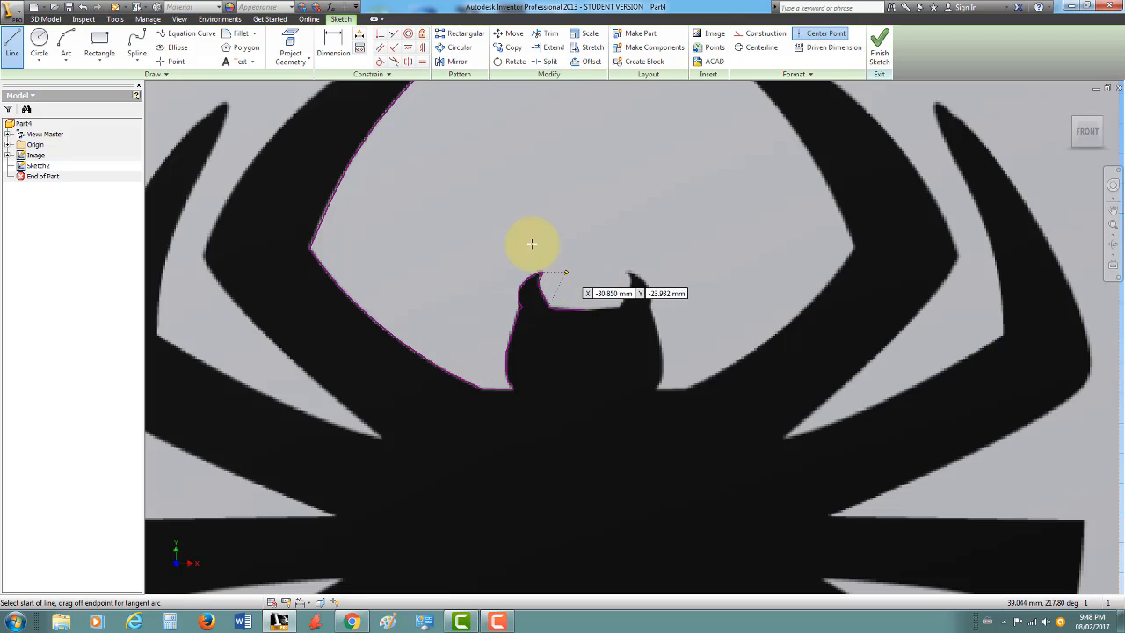
left_click(81, 7)
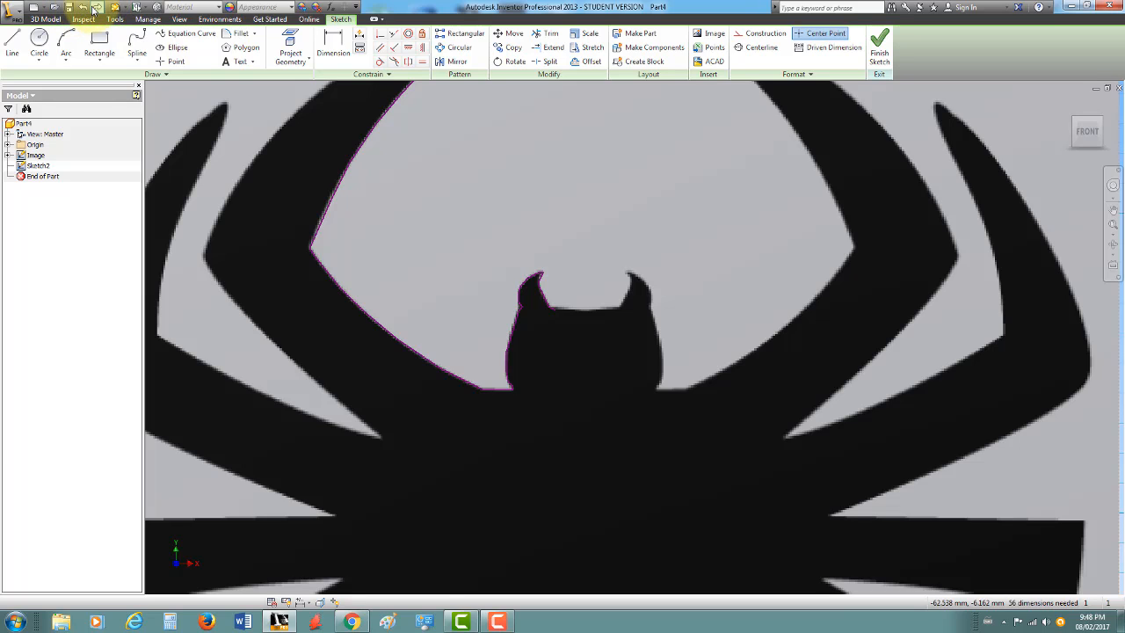
left_click(82, 8)
left_click(97, 9)
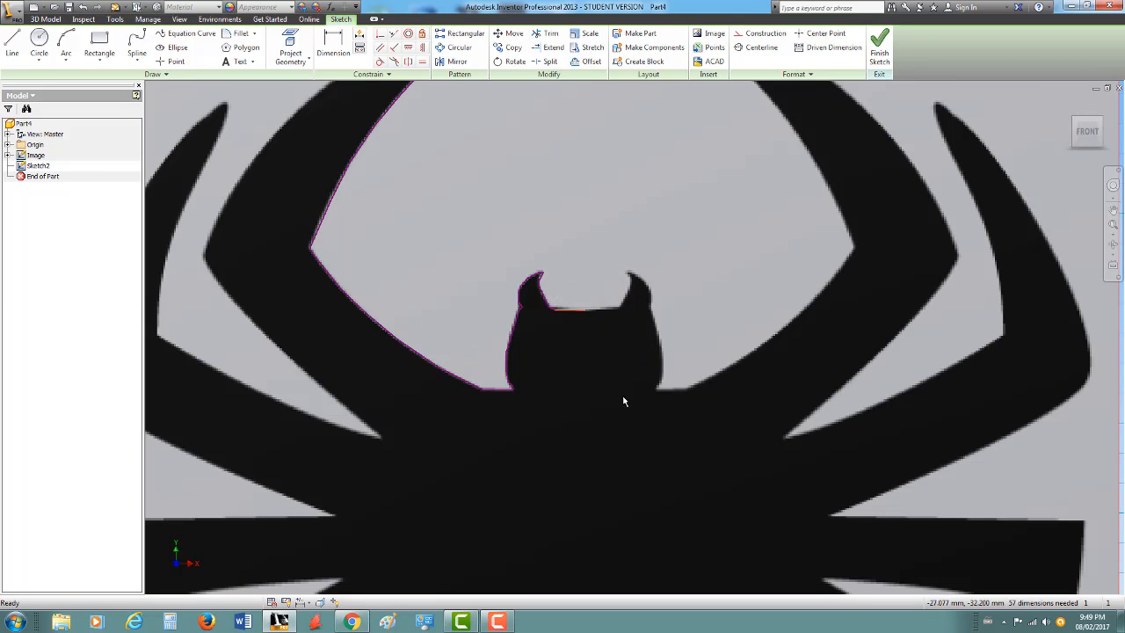
right_click(574, 315)
left_click(572, 278)
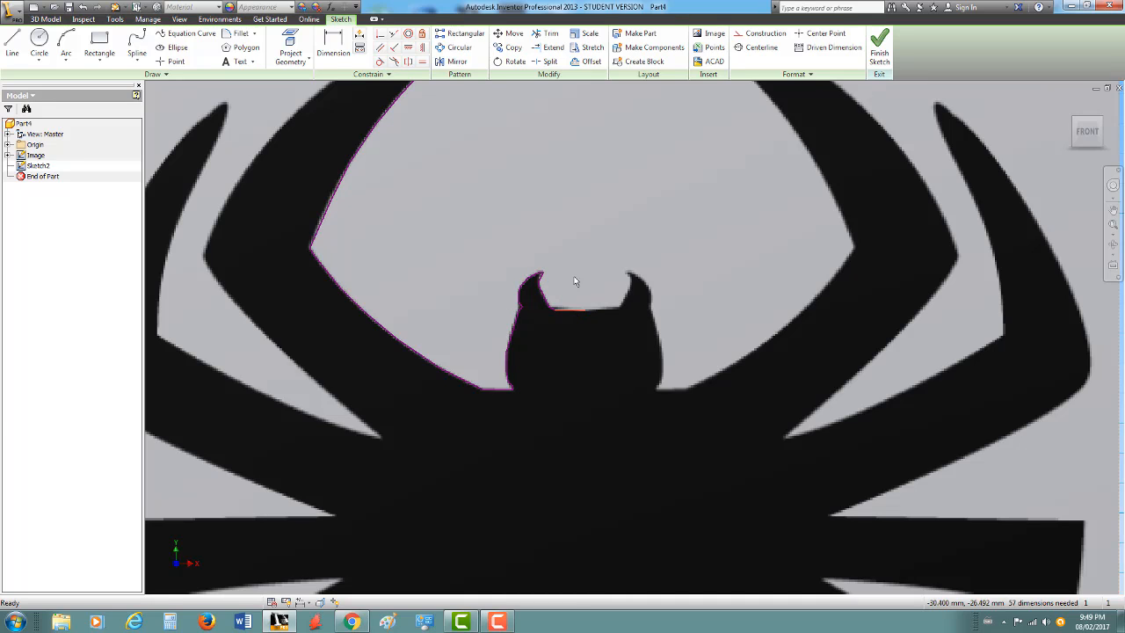
left_click(82, 7)
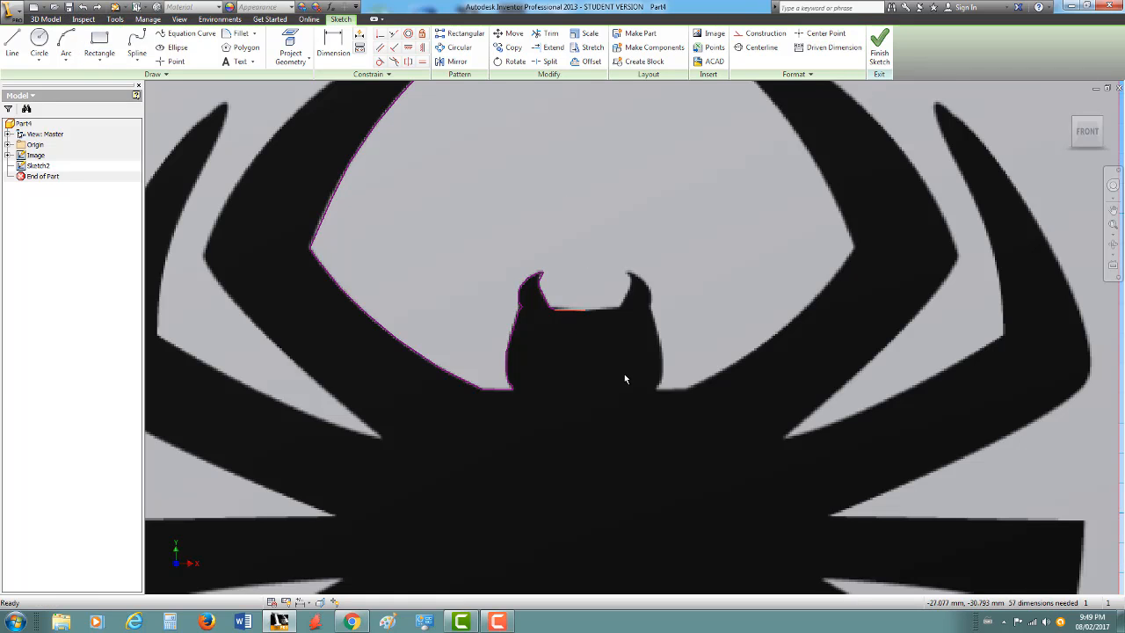
key("Delete")
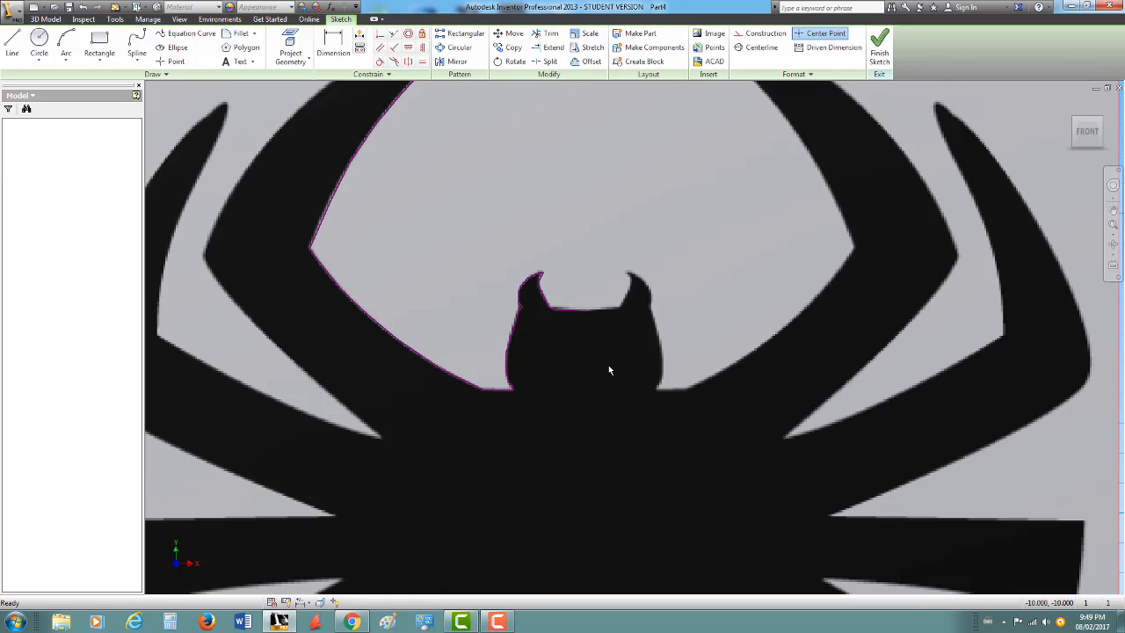
key("ctrl+z")
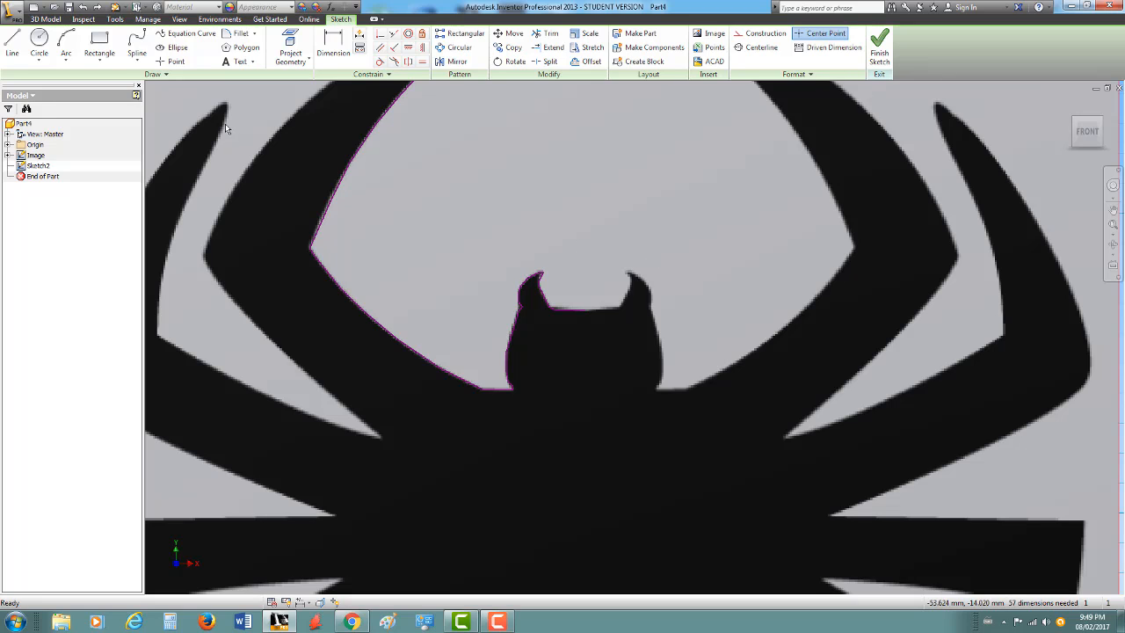
Draw a vertical centre line from the midpoint of the head's top edge down to just below the image
left_click(12, 44)
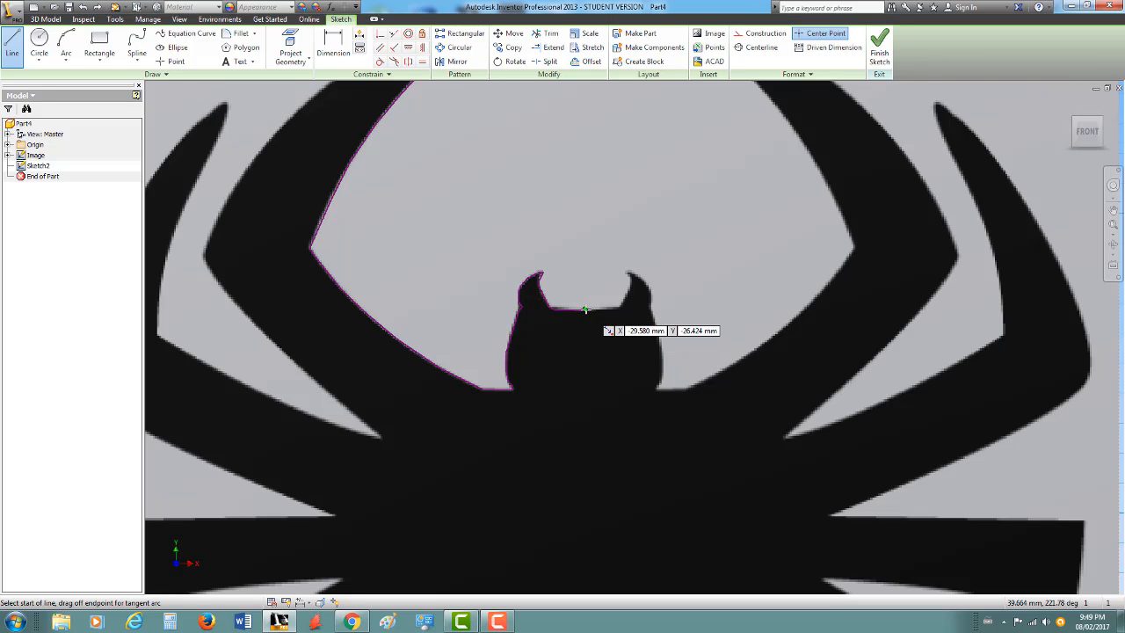
scroll(580, 308, "up", 8)
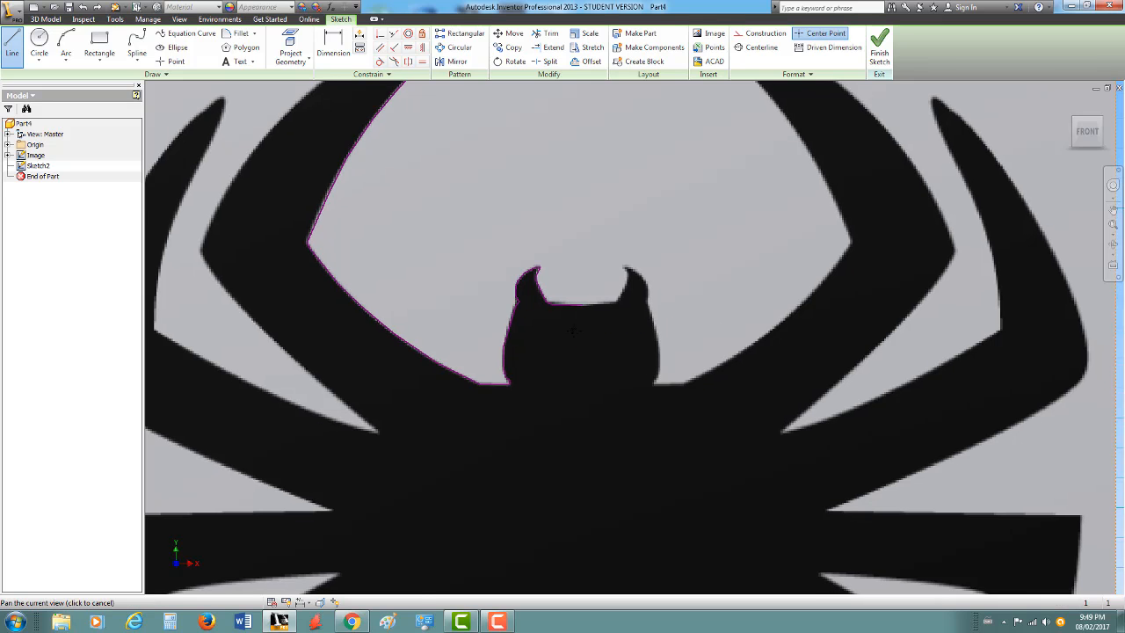
scroll(560, 296, "down", 8)
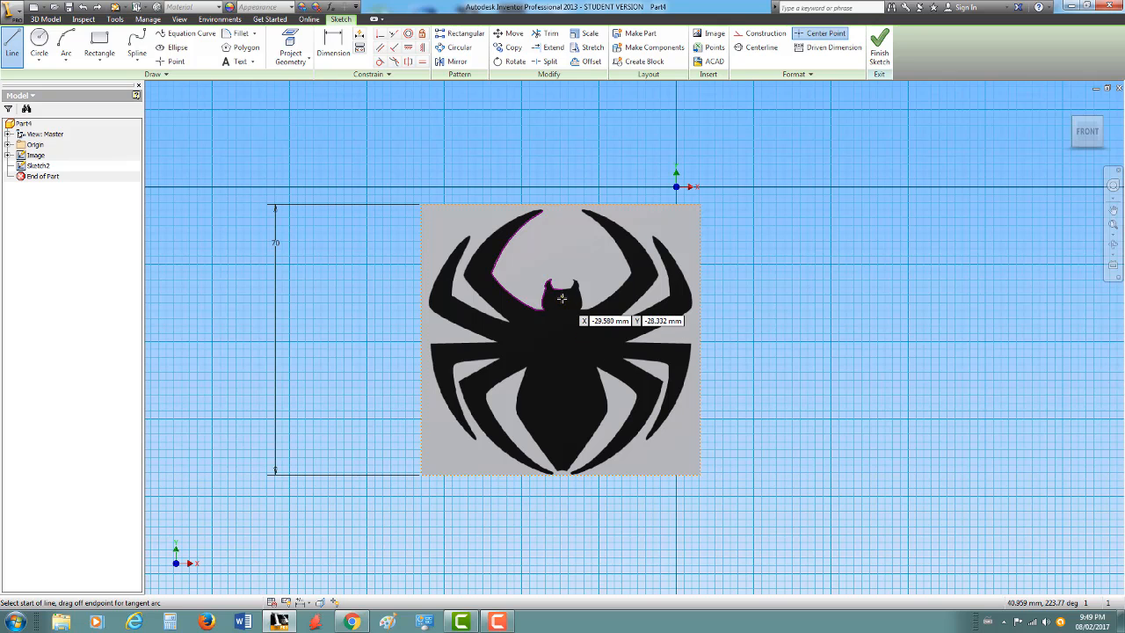
scroll(562, 296, "down", 5)
scroll(559, 298, "up", 6)
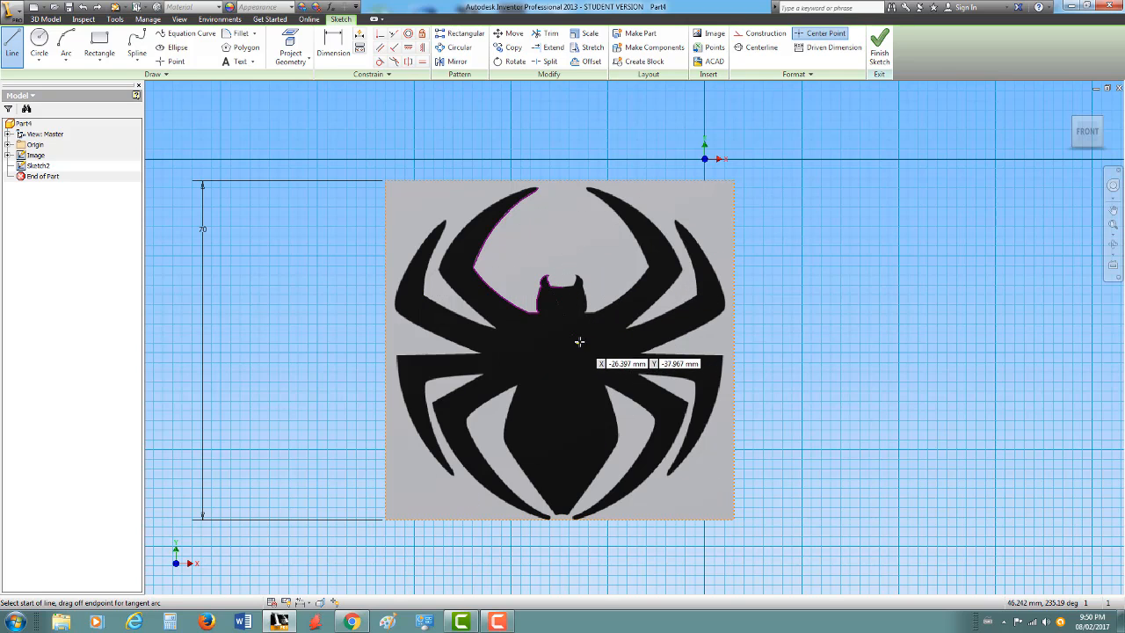
left_click(561, 289)
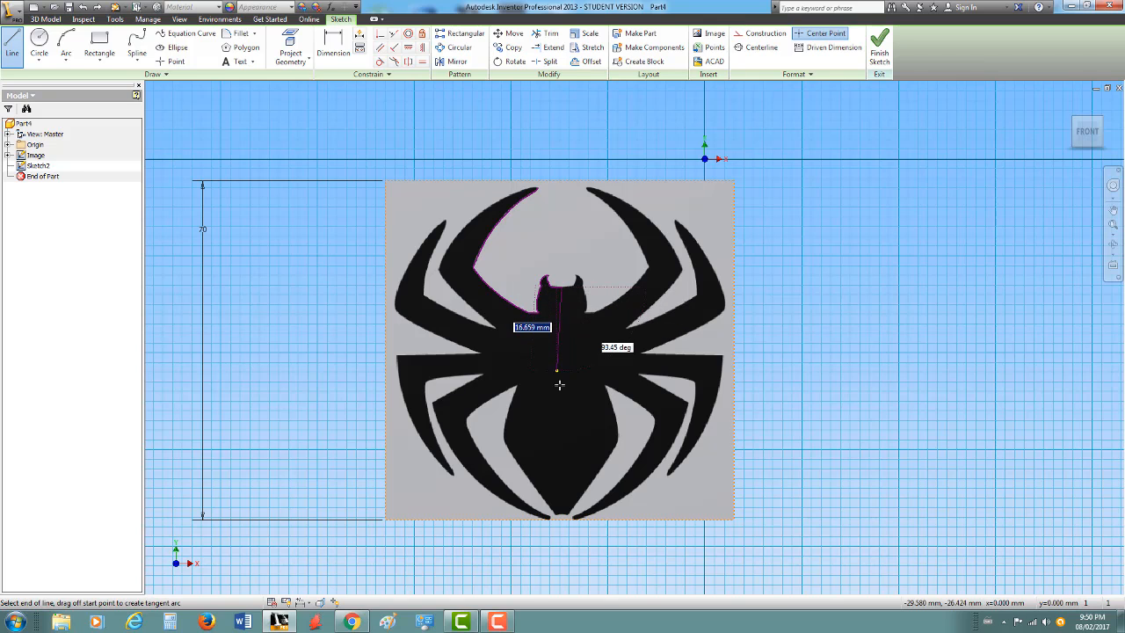
left_click(562, 527)
key("Escape")
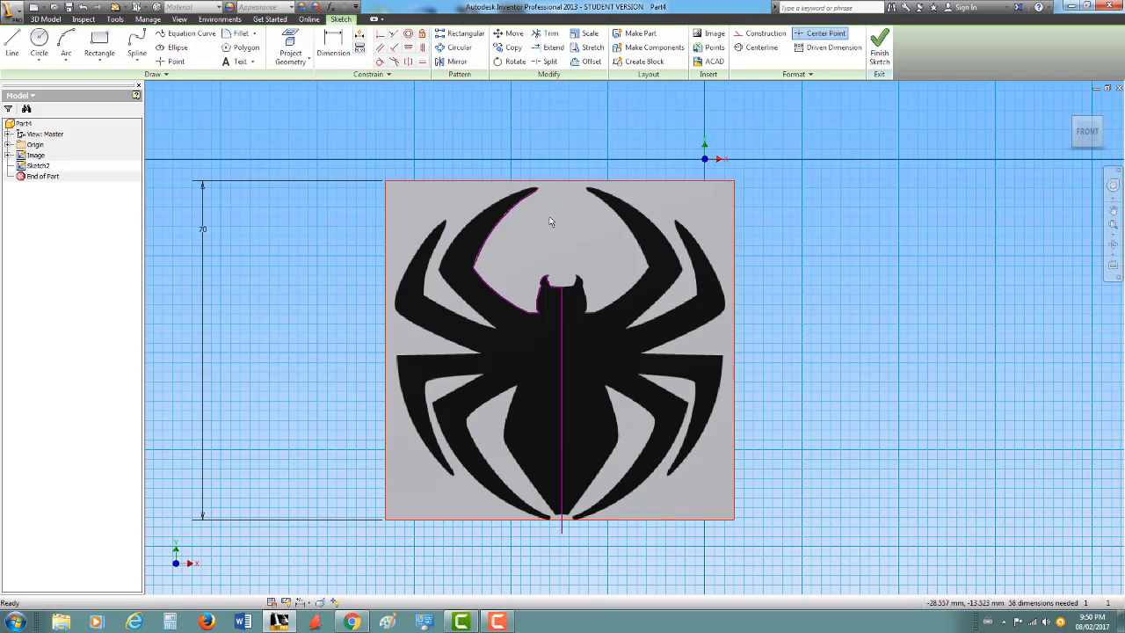
Start a new line chain at the tip of the top left leg, round the tip and trace the leg's upper outer edge
left_click(13, 54)
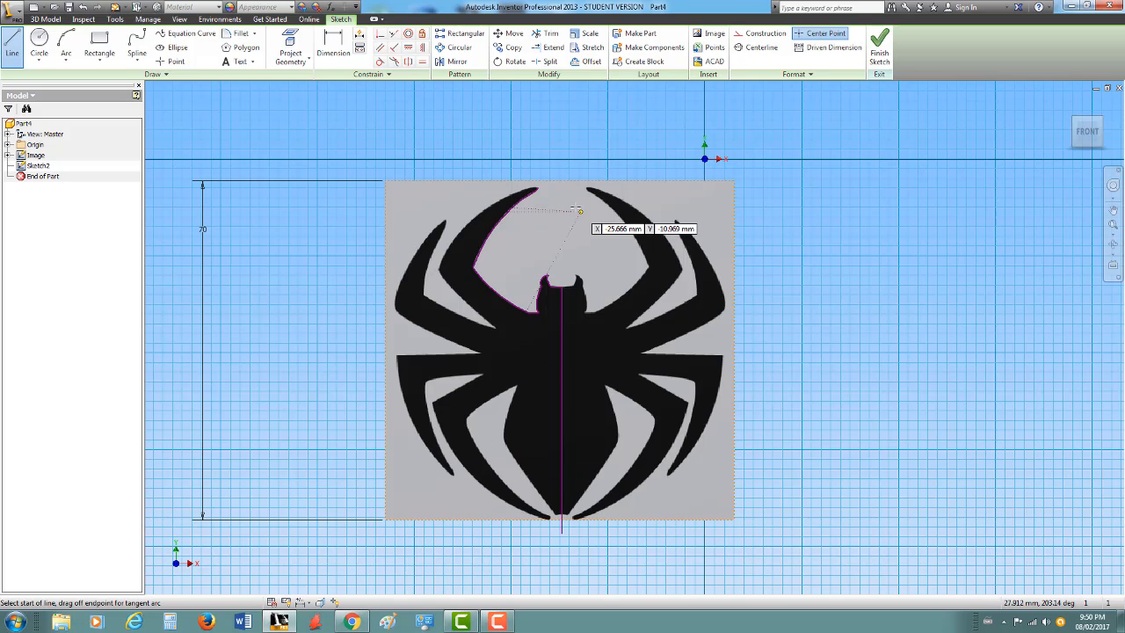
scroll(534, 186, "up", 2)
scroll(534, 186, "down", 6)
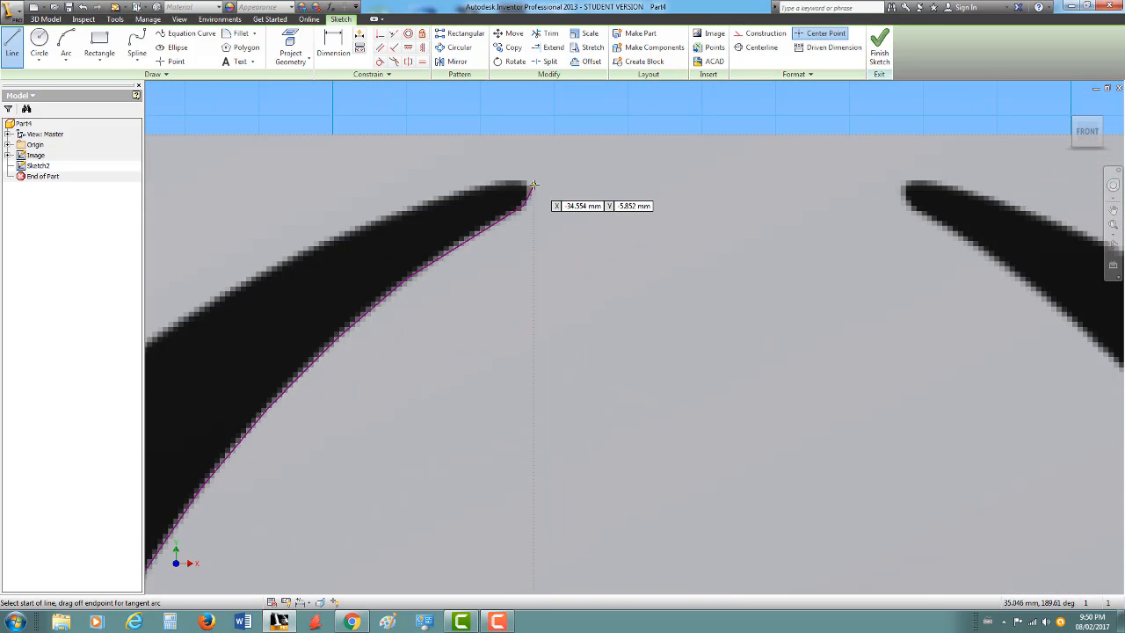
left_click(530, 187)
scroll(527, 187, "up", 2)
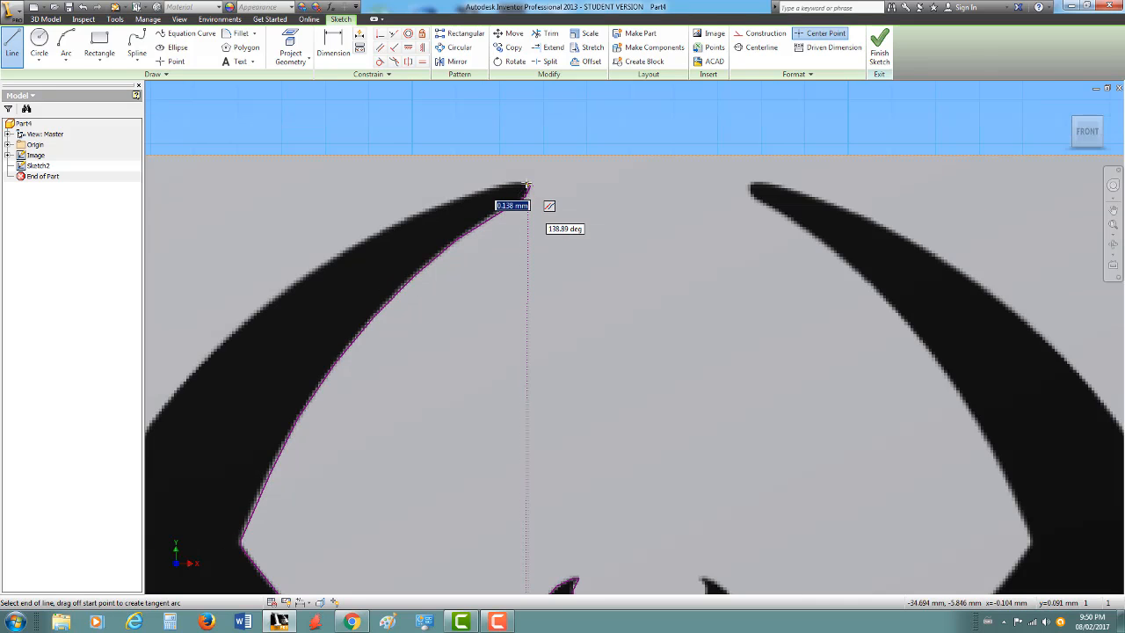
scroll(527, 187, "down", 2)
scroll(528, 186, "down", 3)
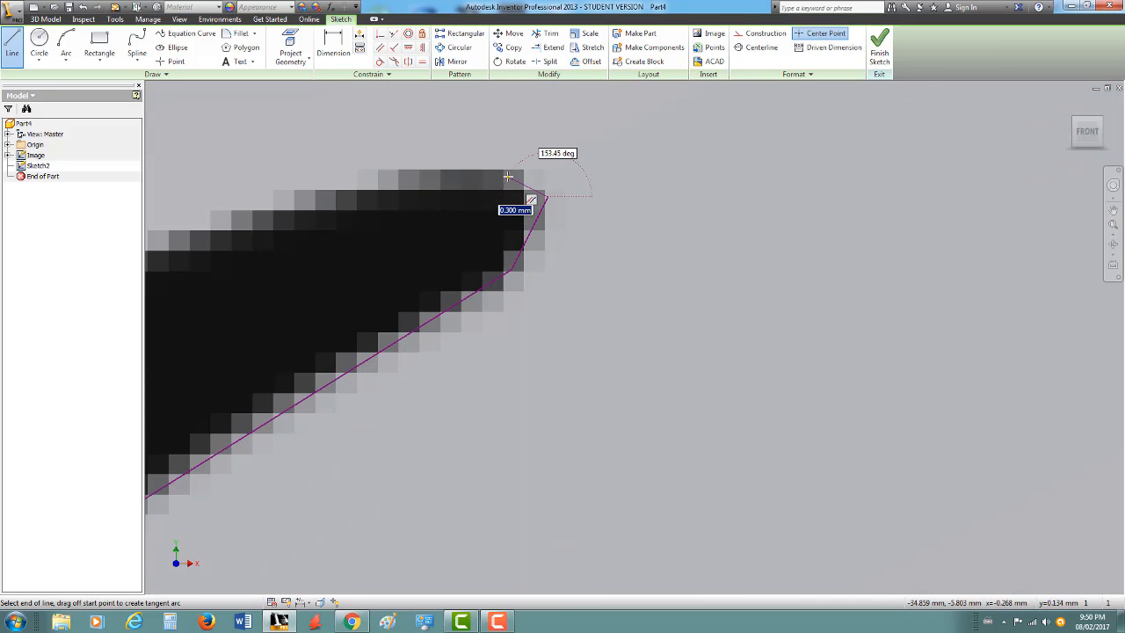
scroll(396, 290, "up", 3)
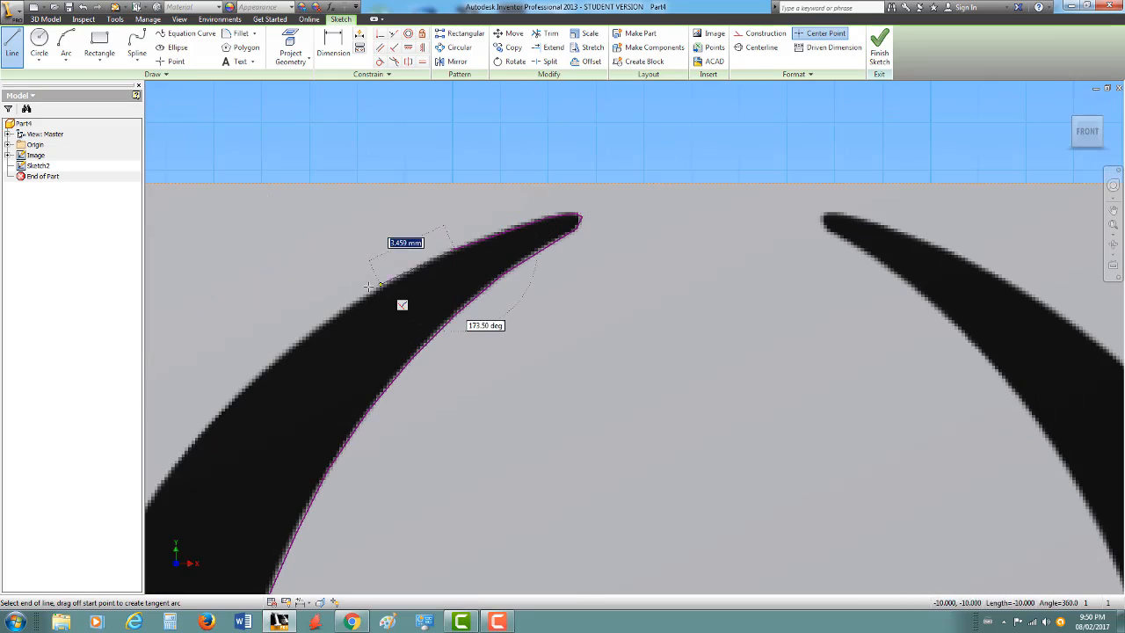
scroll(439, 273, "down", 2)
scroll(465, 272, "down", 2)
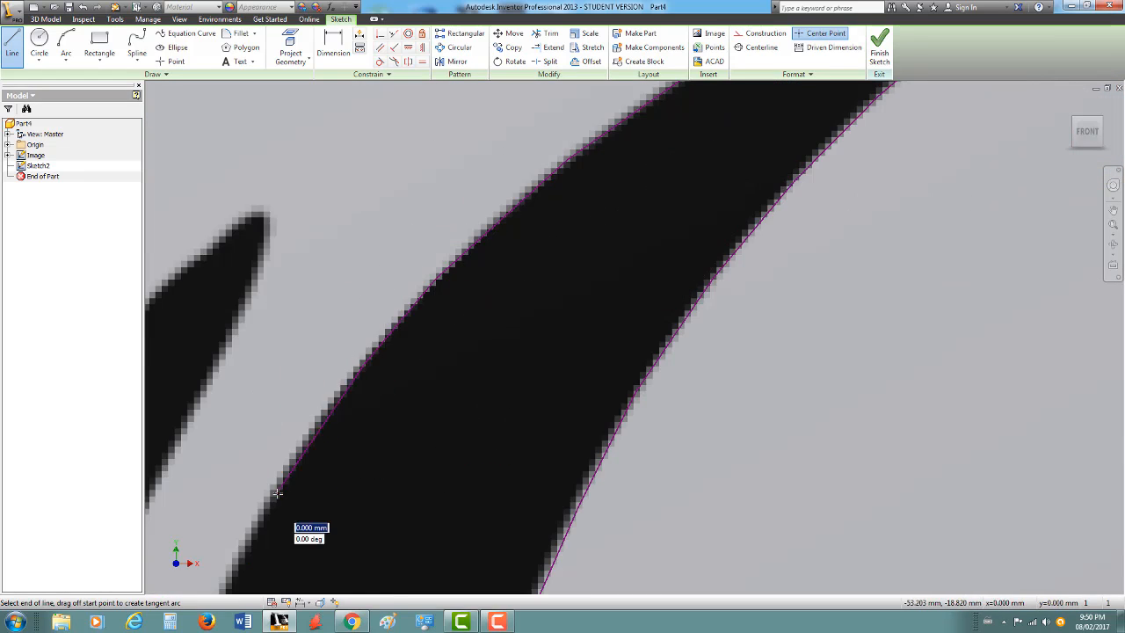
Continue the chain around the top left leg's outer knee and along its lower edge to the notch above the second leg
scroll(448, 336, "down", 2)
left_click(449, 337)
middle_click_drag(449, 337, 302, 97)
left_click(413, 267)
left_click(524, 373)
left_click(605, 446)
middle_click_drag(605, 445, 425, 266)
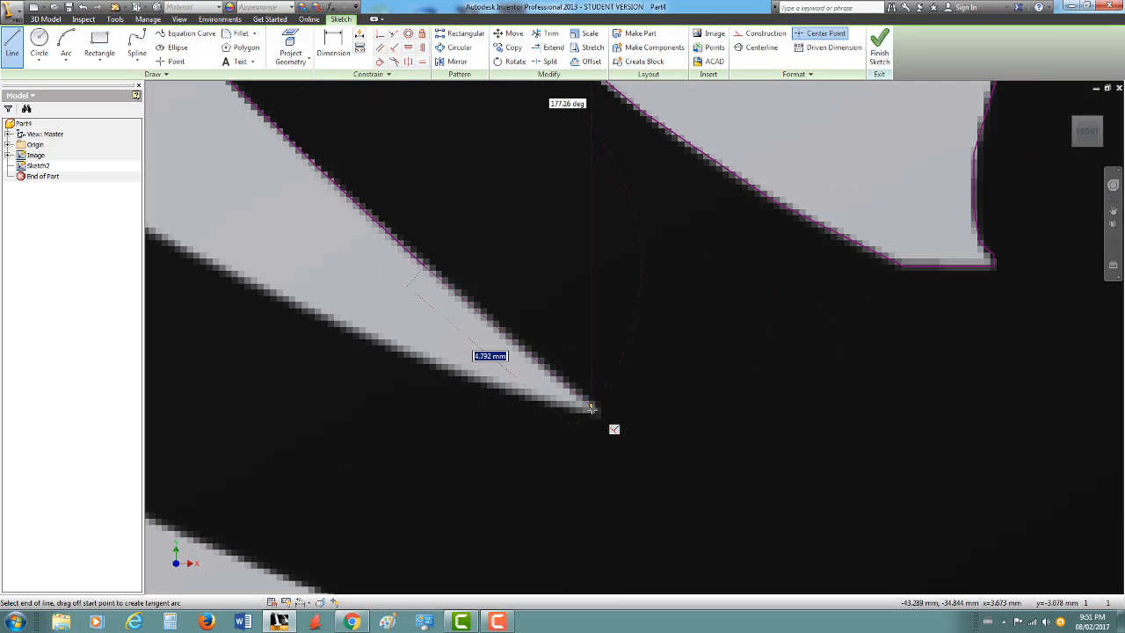
left_click(598, 410)
Trace the second left leg's inner edge from the notch around the inner knee and up towards its tip
left_click(591, 419)
scroll(423, 361, "up", 2)
middle_click_drag(290, 200, 388, 450)
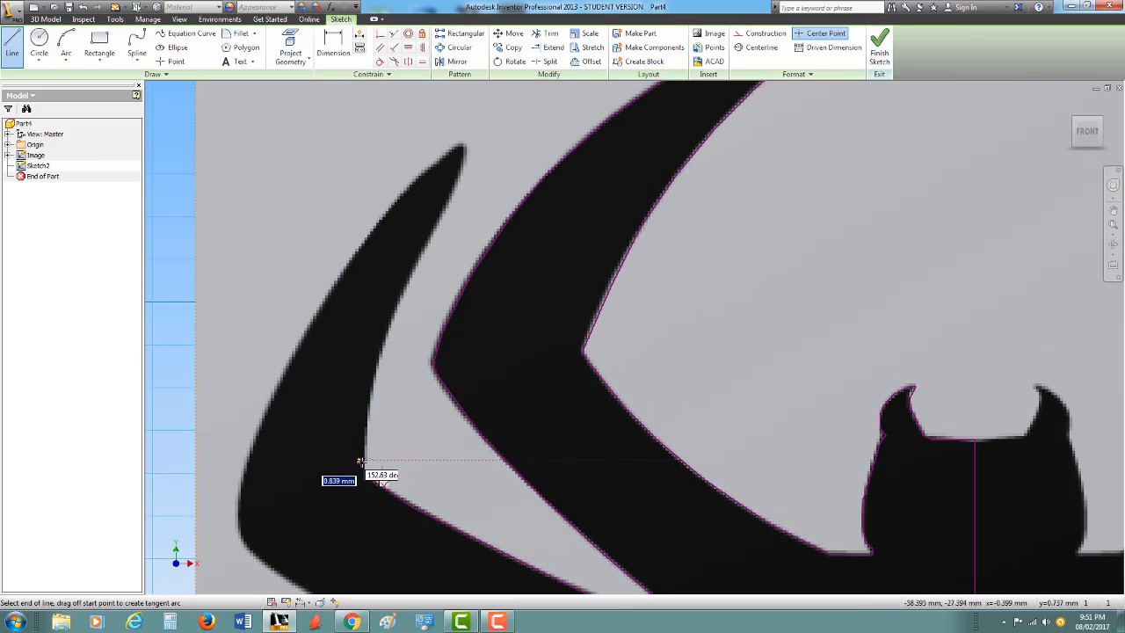
scroll(362, 452, "down", 3)
left_click(366, 346)
left_click(378, 269)
left_click(410, 122)
scroll(410, 122, "up", 3)
middle_click_drag(415, 160, 395, 414)
scroll(396, 415, "up", 2)
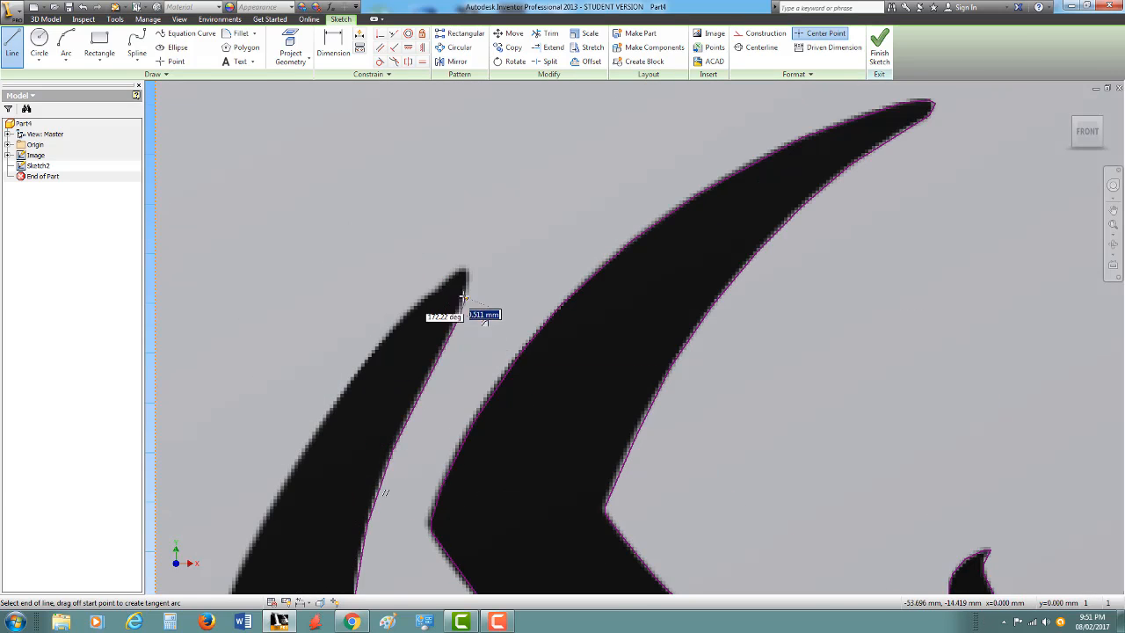
Round the second left leg's tip and trace its outer edge down towards the outer knee
scroll(440, 314, "down", 3)
scroll(483, 398, "up", 4)
scroll(483, 397, "down", 4)
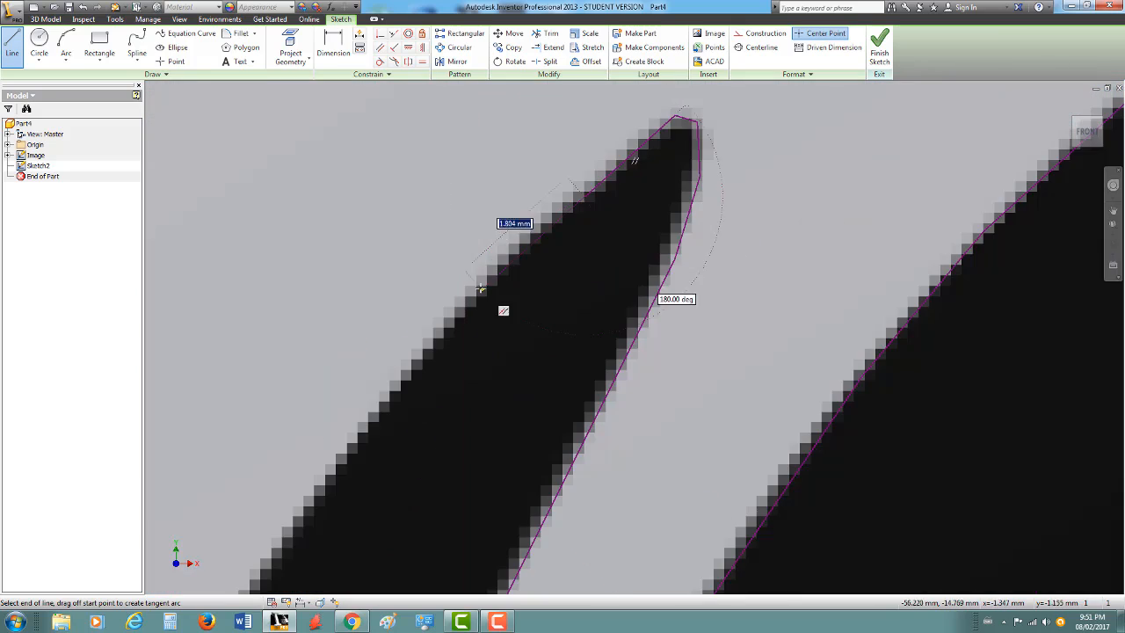
scroll(390, 442, "up", 2)
scroll(367, 471, "down", 2)
scroll(460, 321, "up", 2)
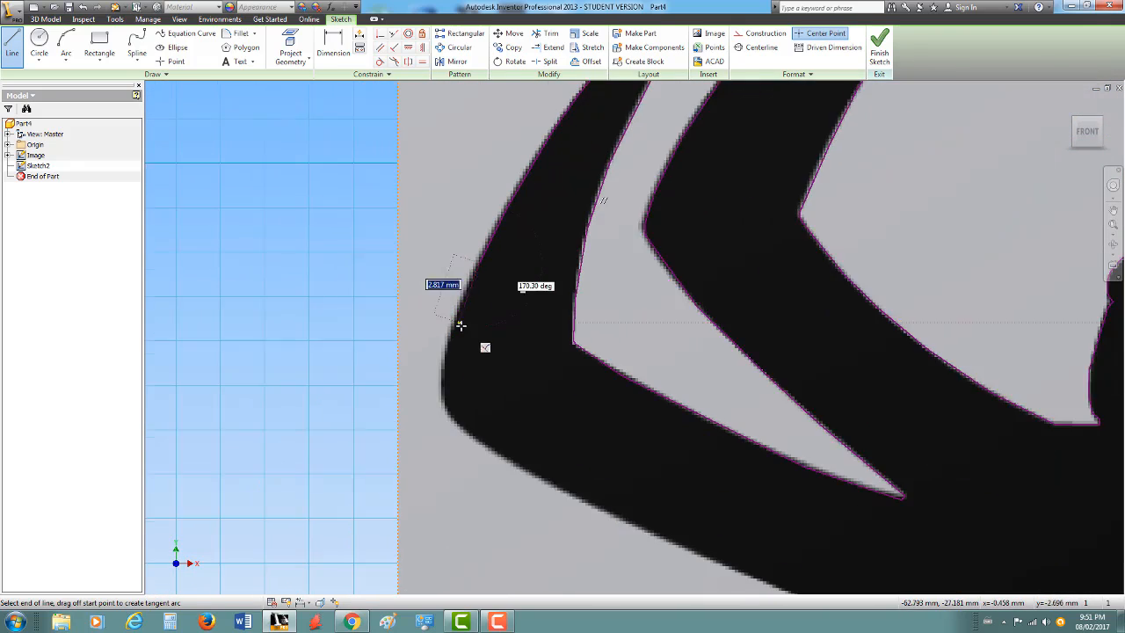
Round the second left leg's outer knee and follow its lower edge to the notch above the third leg
scroll(439, 381, "down", 5)
left_click(460, 412)
middle_click_drag(459, 412, 248, 289)
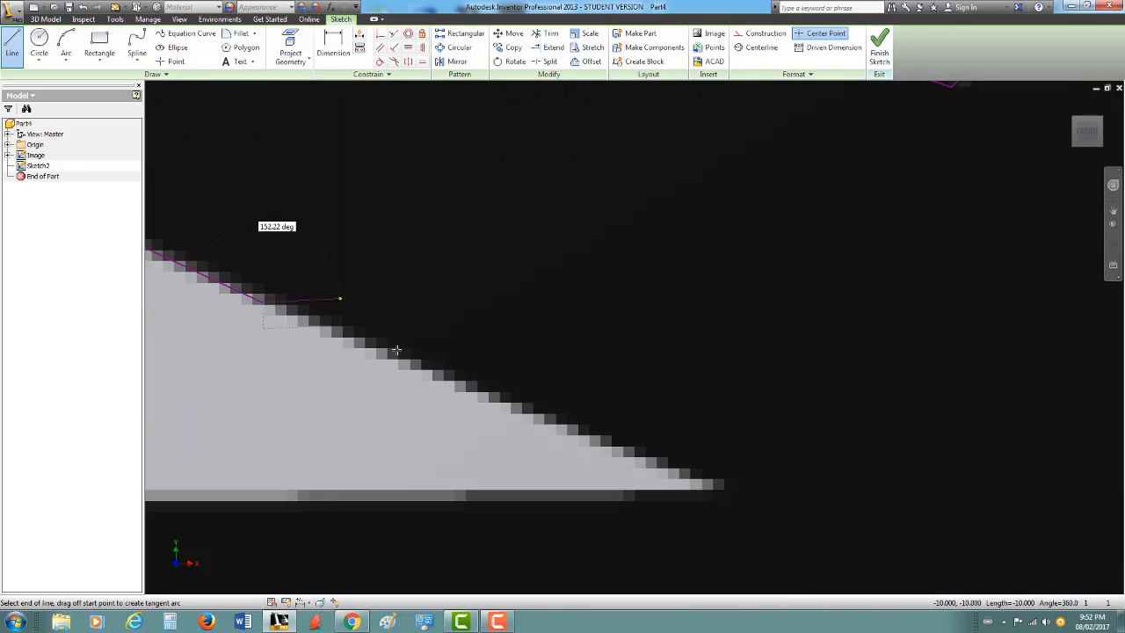
left_click(724, 484)
Trace the third left leg's flat top edge out to its outer corner and start down its outer side
left_click(395, 491)
middle_click_drag(396, 491, 971, 314)
left_click(417, 313)
middle_click_drag(417, 313, 934, 324)
left_click(525, 332)
left_click(542, 483)
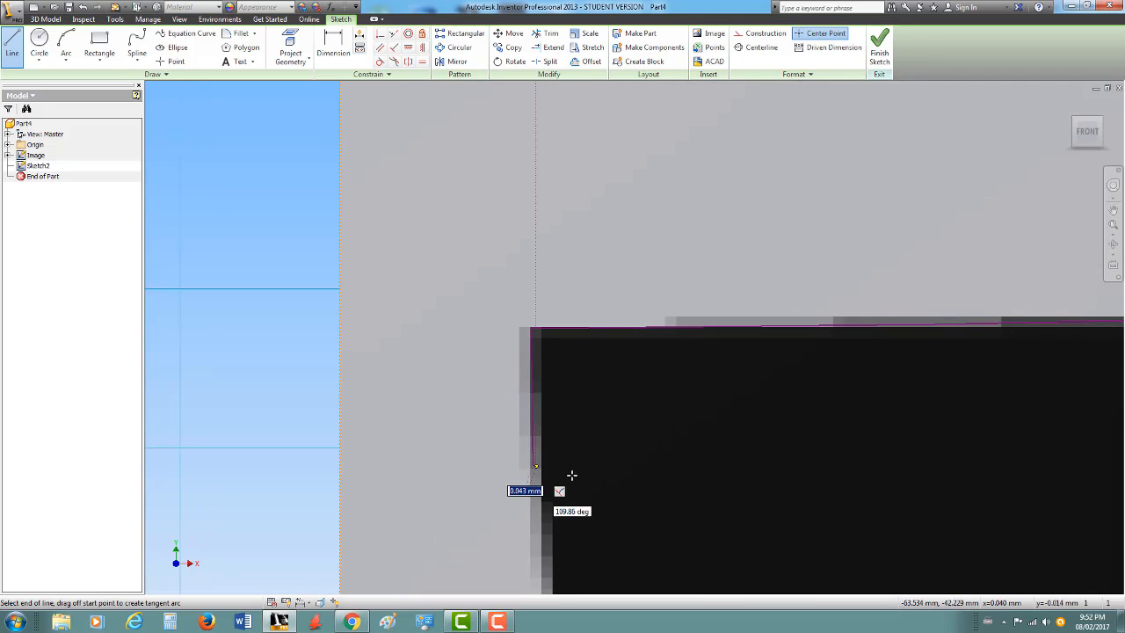
Continue the chain down the third left leg's outer edge to its pointed lower end
middle_click_drag(542, 482, 443, 173)
left_click(526, 582)
middle_click_drag(526, 583, 461, 381)
left_click(520, 559)
middle_click_drag(521, 558, 512, 176)
scroll(511, 177, "up", 1)
left_click(615, 437)
middle_click_drag(615, 436, 387, 95)
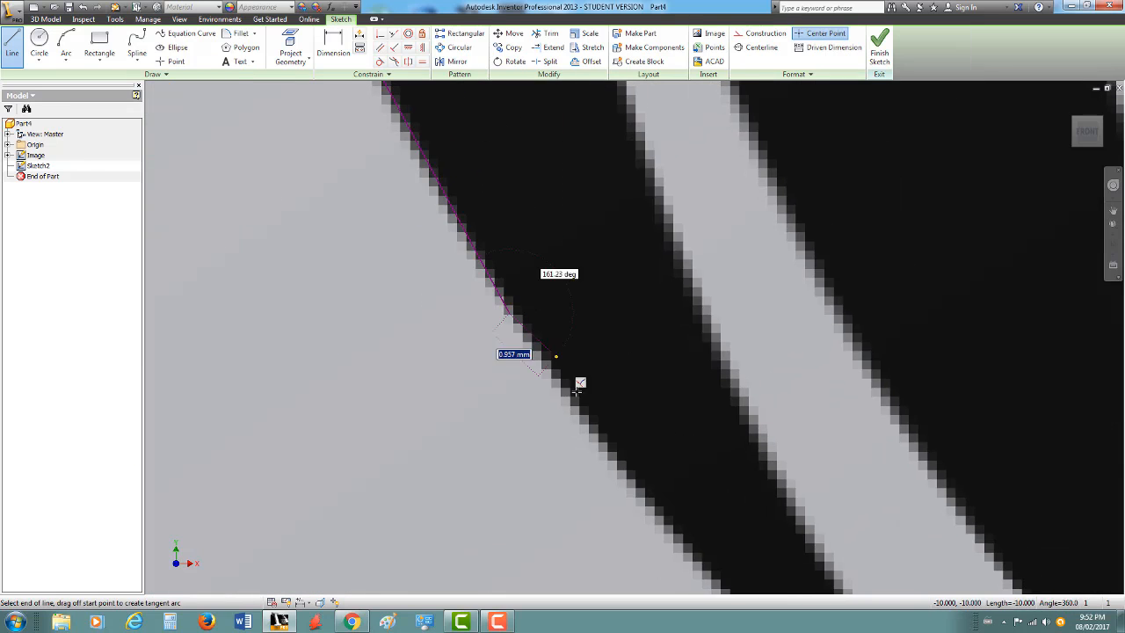
left_click(635, 482)
middle_click_drag(635, 482, 384, 174)
left_click(571, 385)
left_click(661, 474)
Round the third left leg's lower tip and trace its inner edge upward
left_click(689, 484)
left_click(689, 444)
left_click(660, 373)
middle_click_drag(635, 191, 422, 497)
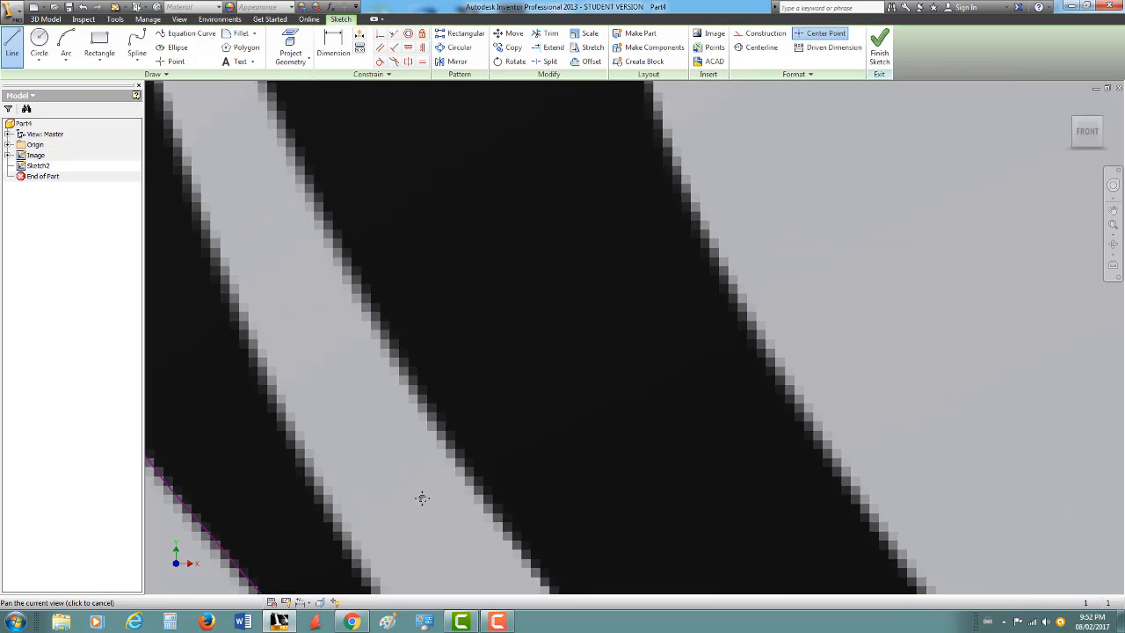
scroll(368, 386, "up", 3)
scroll(350, 477, "down", 3)
left_click(341, 442)
left_click(266, 265)
Follow the third left leg's inner edge around the inner knee to the notch above the fourth leg
middle_click_drag(266, 266, 426, 502)
middle_click_drag(362, 318, 372, 477)
left_click(332, 295)
left_click(348, 253)
scroll(400, 228, "down", 2)
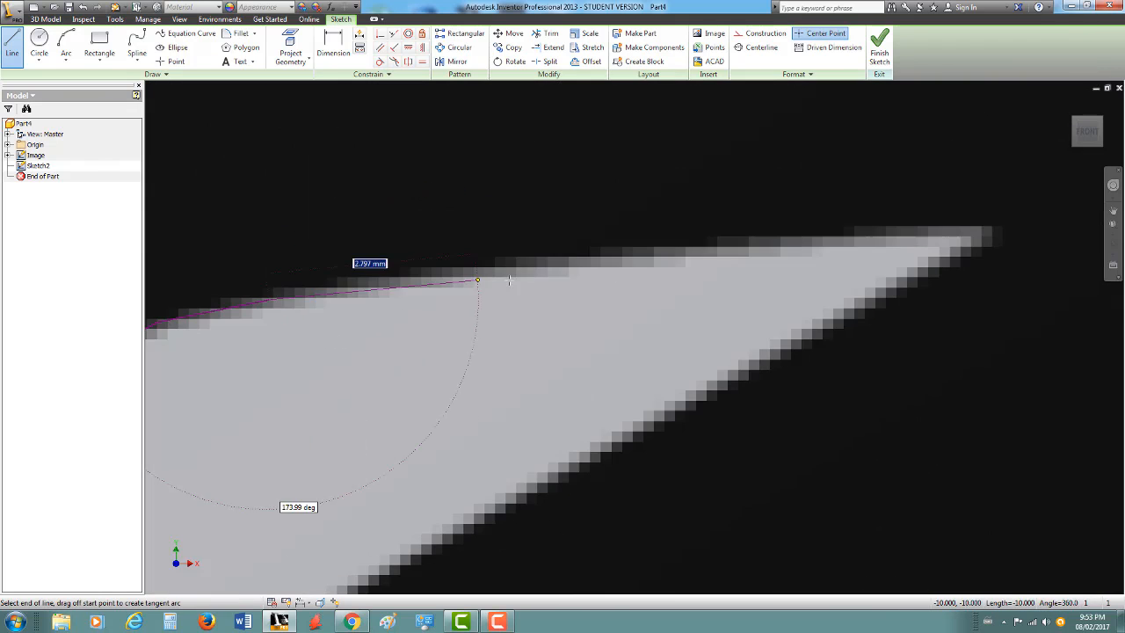
left_click(1009, 254)
Trace the fourth left leg's outer edge from the notch around the knee and down to its tip at the image's bottom
scroll(393, 367, "up", 2)
left_click(393, 368)
mouse_move(393, 368)
middle_mouse_down()
mouse_move(339, 276)
mouse_move(452, 478)
mouse_move(462, 302)
middle_mouse_up()
left_click(479, 363)
mouse_move(563, 476)
middle_mouse_down()
mouse_move(585, 440)
mouse_move(535, 428)
middle_mouse_up()
left_click(890, 558)
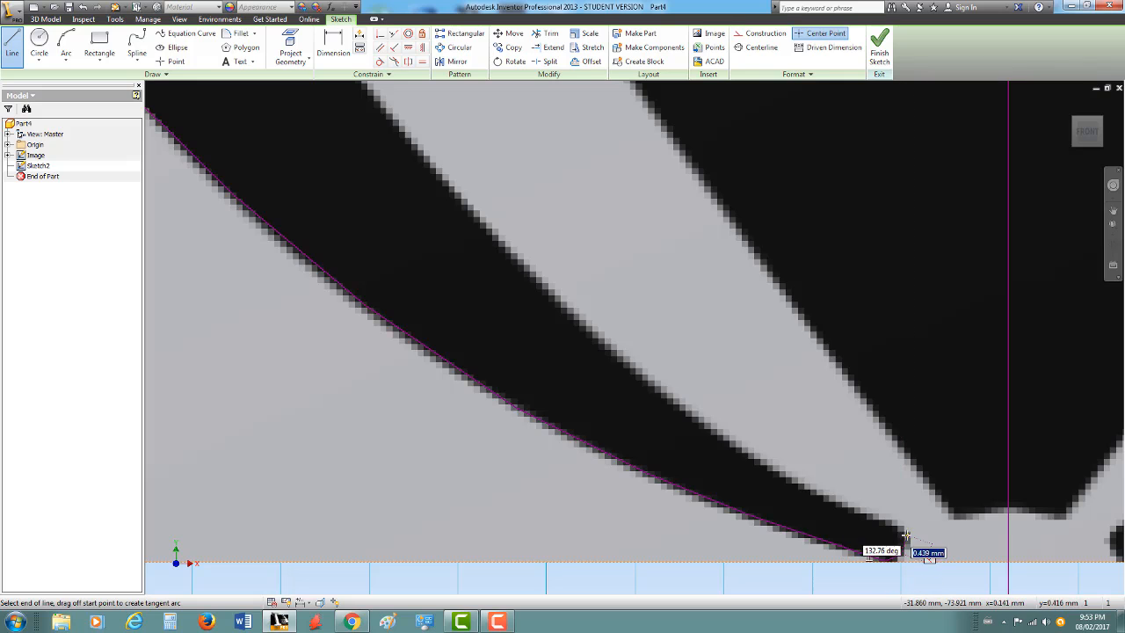
Round the fourth left leg's tip and trace its inner edge up around the inner knee to the notch beside the abdomen
mouse_move(633, 369)
middle_mouse_down()
mouse_move(415, 255)
mouse_move(446, 343)
mouse_move(364, 352)
middle_mouse_up()
middle_click_drag(487, 192, 721, 211)
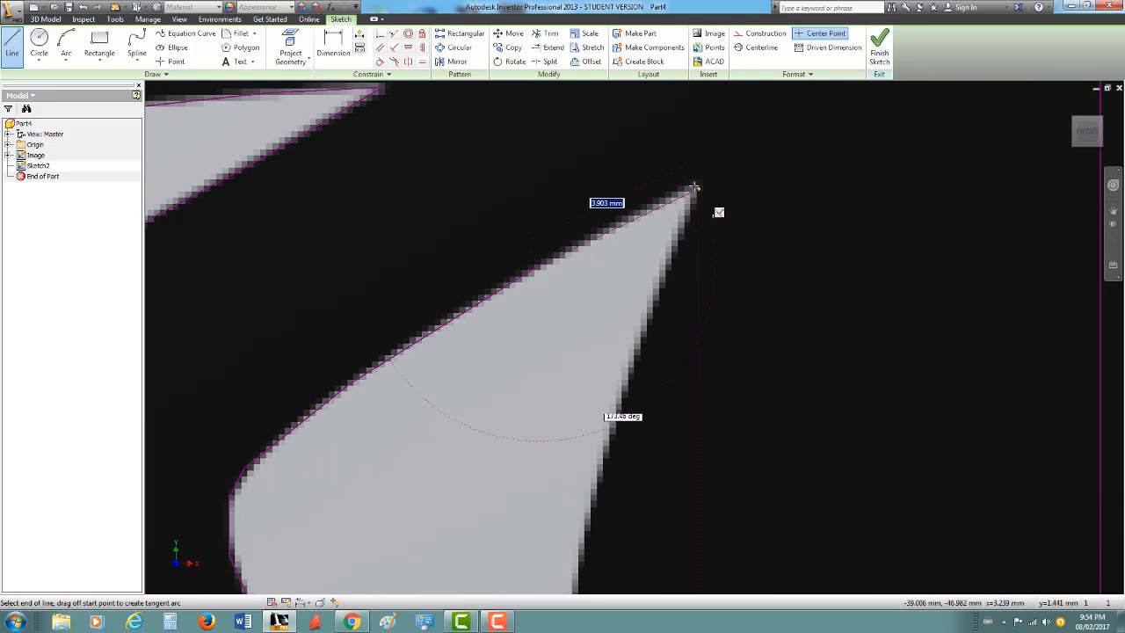
middle_click_drag(698, 258, 573, 322)
Trace the abdomen's left side down from the notch to its lower corner and along the start of its bottom edge
left_click(554, 328)
mouse_move(551, 384)
middle_mouse_down()
mouse_move(562, 316)
mouse_move(553, 258)
middle_mouse_up()
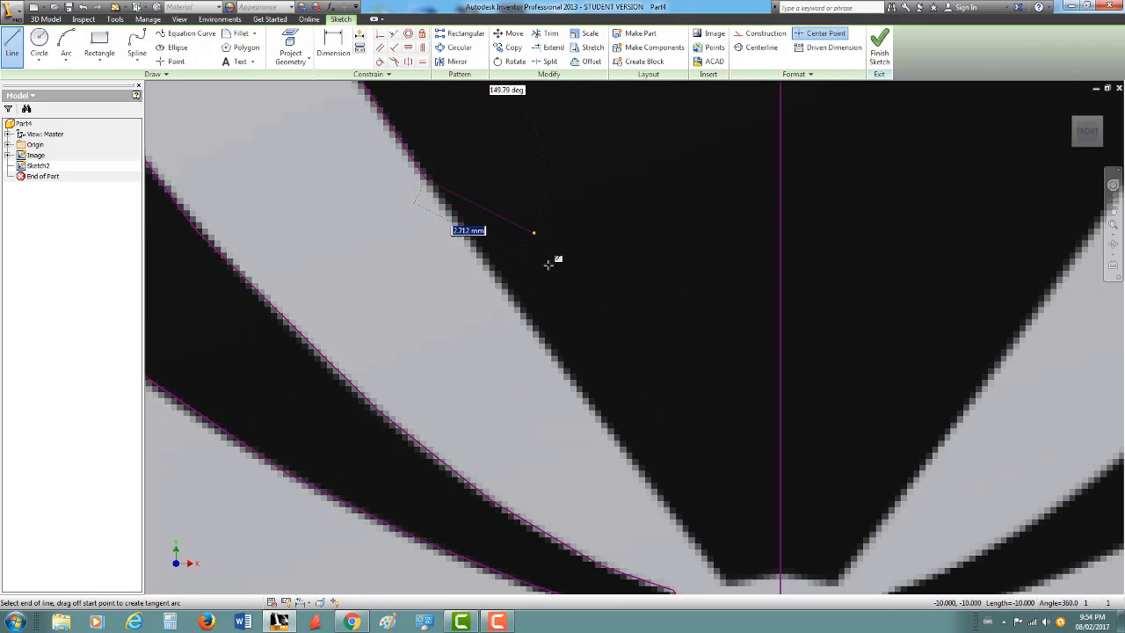
left_click(694, 544)
middle_click_drag(726, 486, 598, 271)
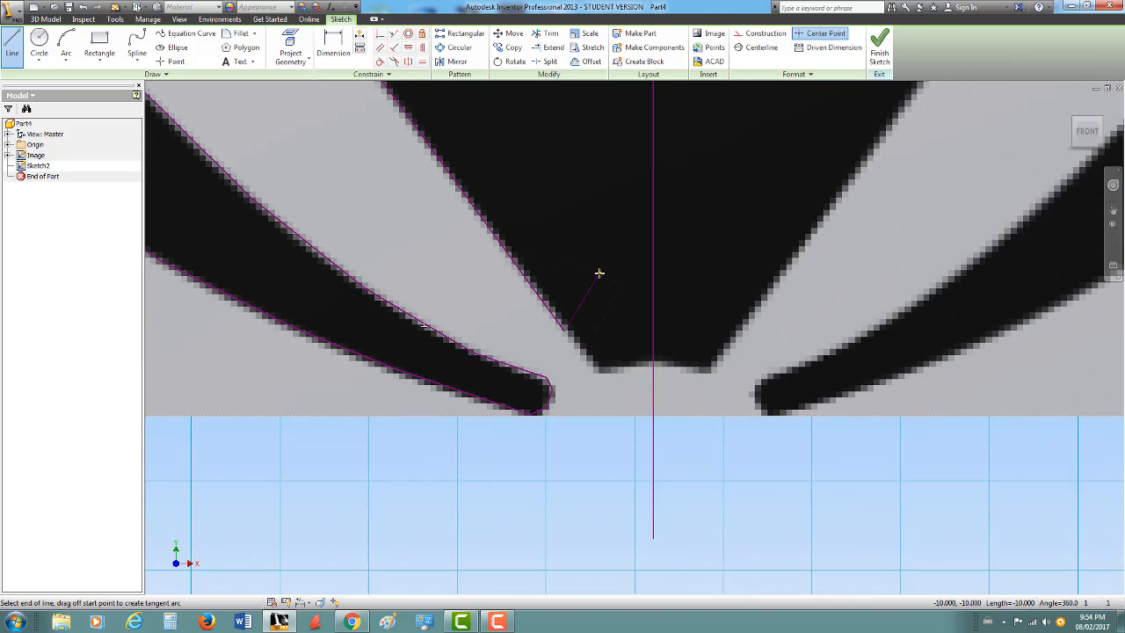
left_click(585, 354)
left_click(610, 372)
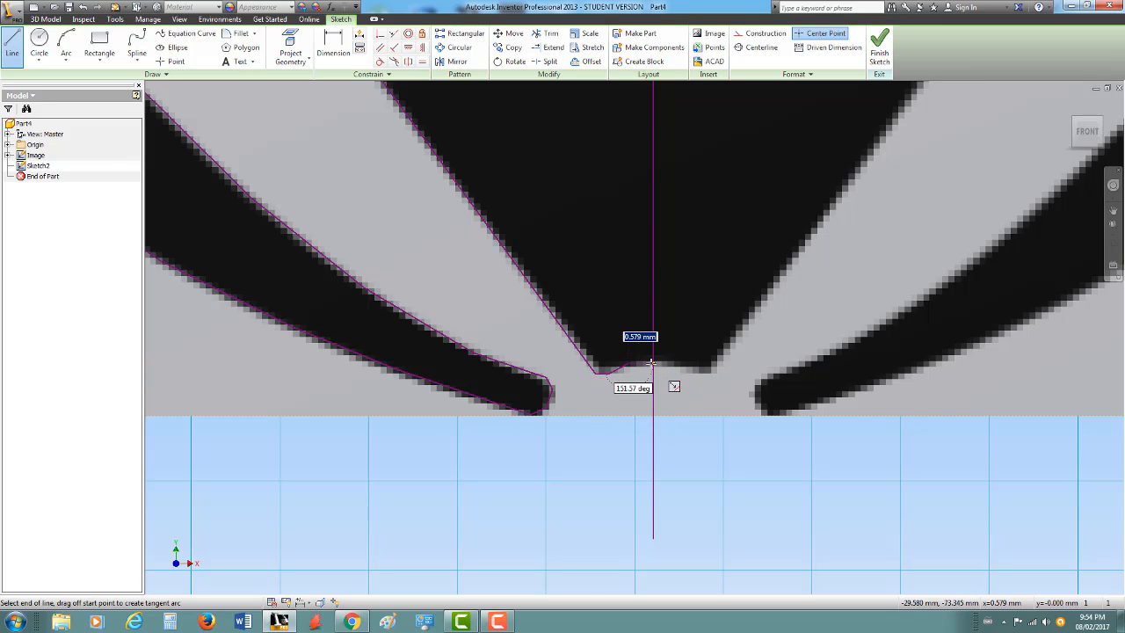
Draw a horizontal segment along the abdomen's bottom edge across the centre line, and end the line chain
scroll(653, 371, "up", 1)
scroll(653, 371, "down", 3)
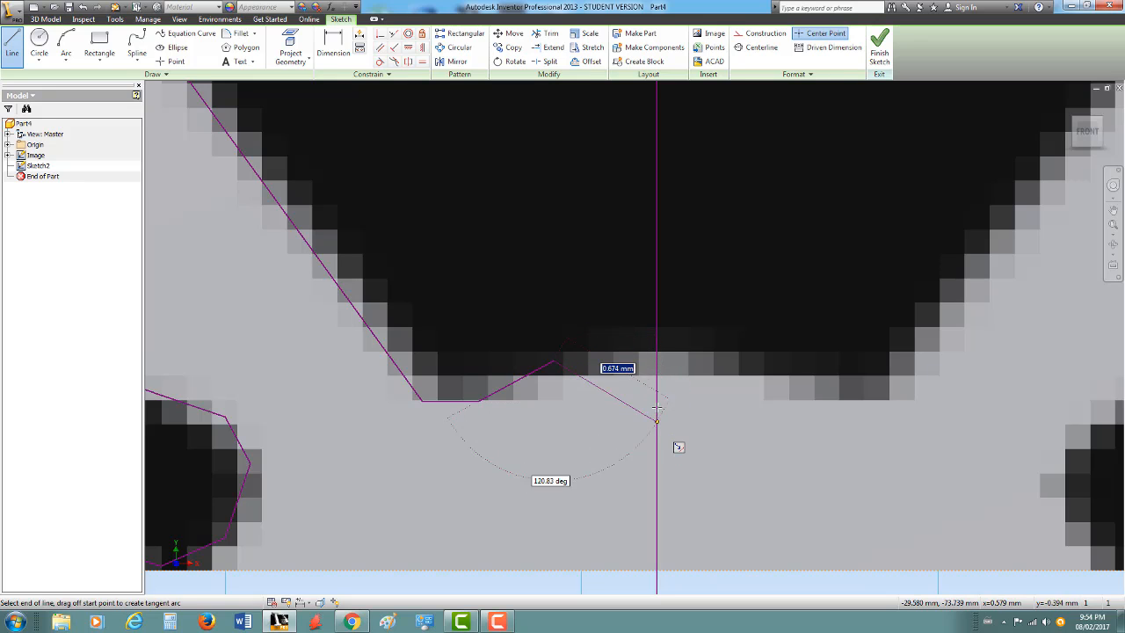
left_click(675, 360)
key("Escape")
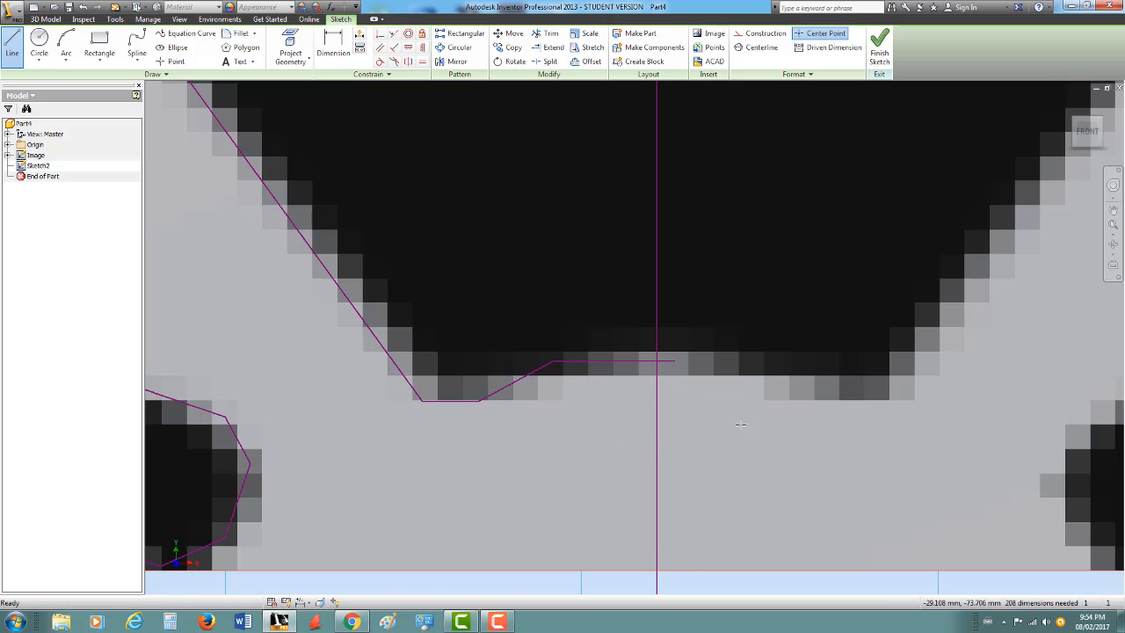
key("Escape")
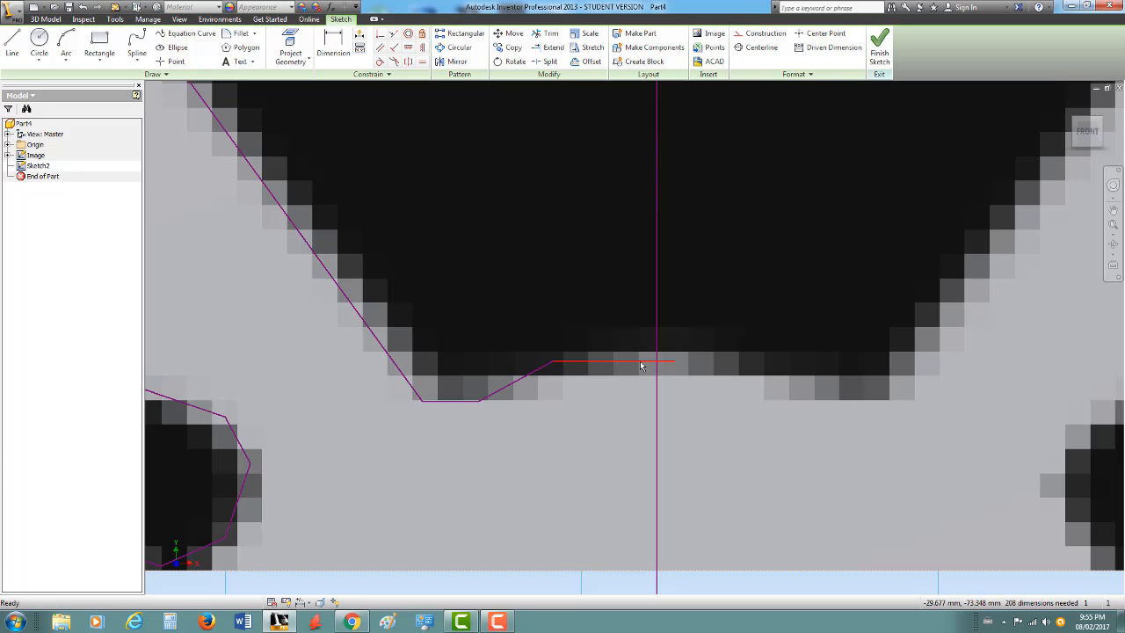
Delete the horizontal segment that overshoots the centre line at the abdomen's bottom edge
key("Delete")
scroll(606, 338, "down", 6)
scroll(605, 337, "up", 5)
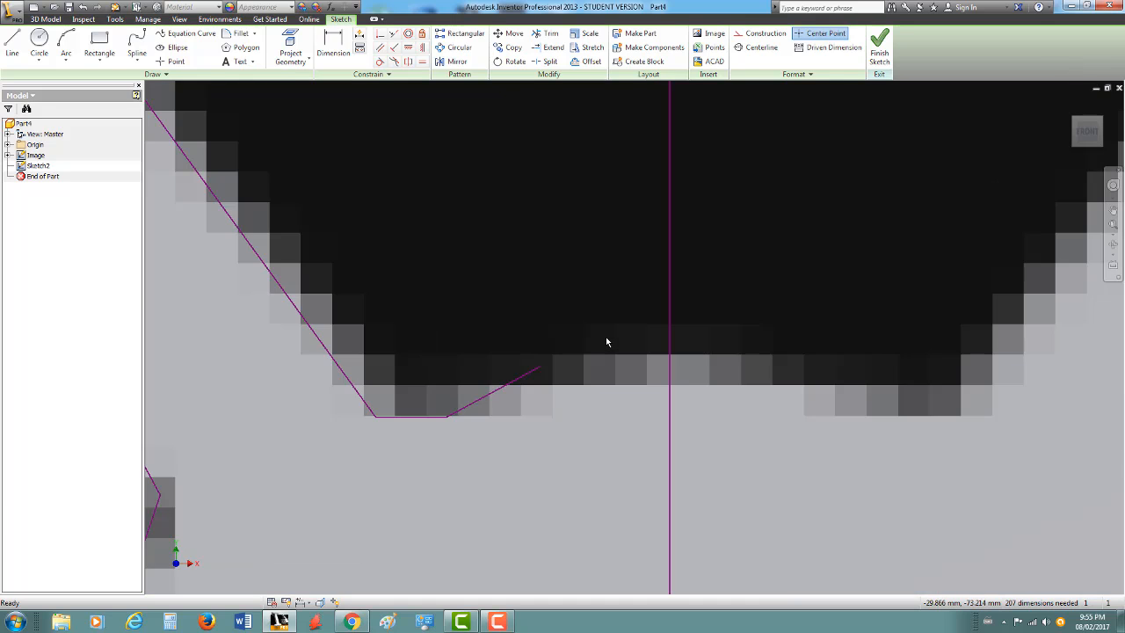
scroll(606, 341, "up", 4)
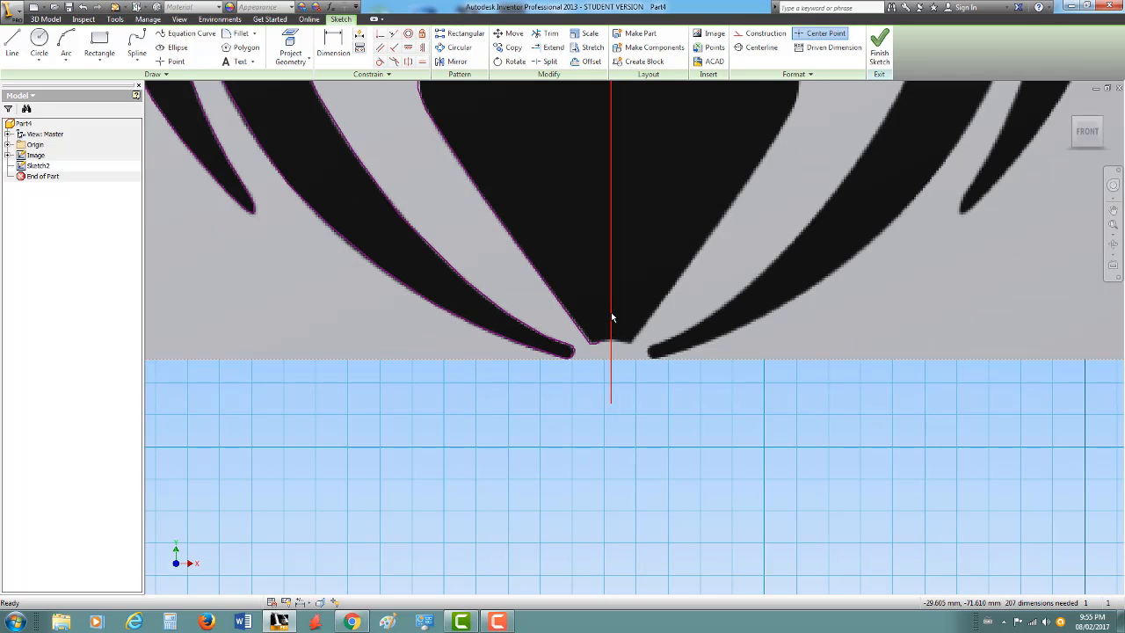
Try to close the abdomen's bottom edge with a horizontal segment about 0.6 mm long reaching the centre line
scroll(605, 310, "down", 3)
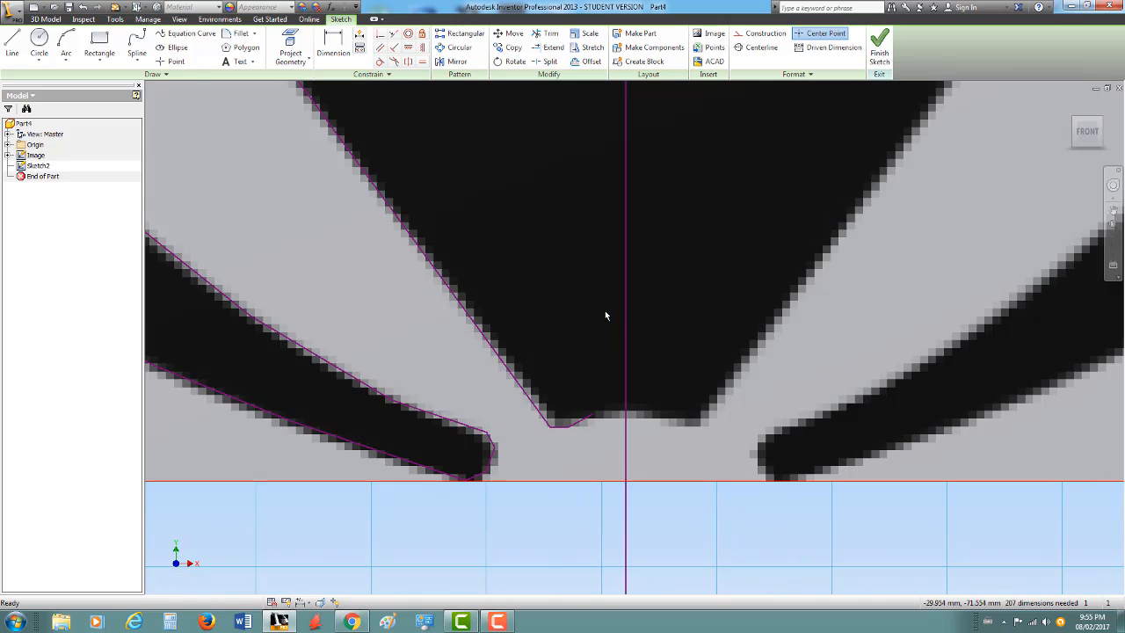
scroll(641, 418, "up", 6)
scroll(642, 282, "down", 3)
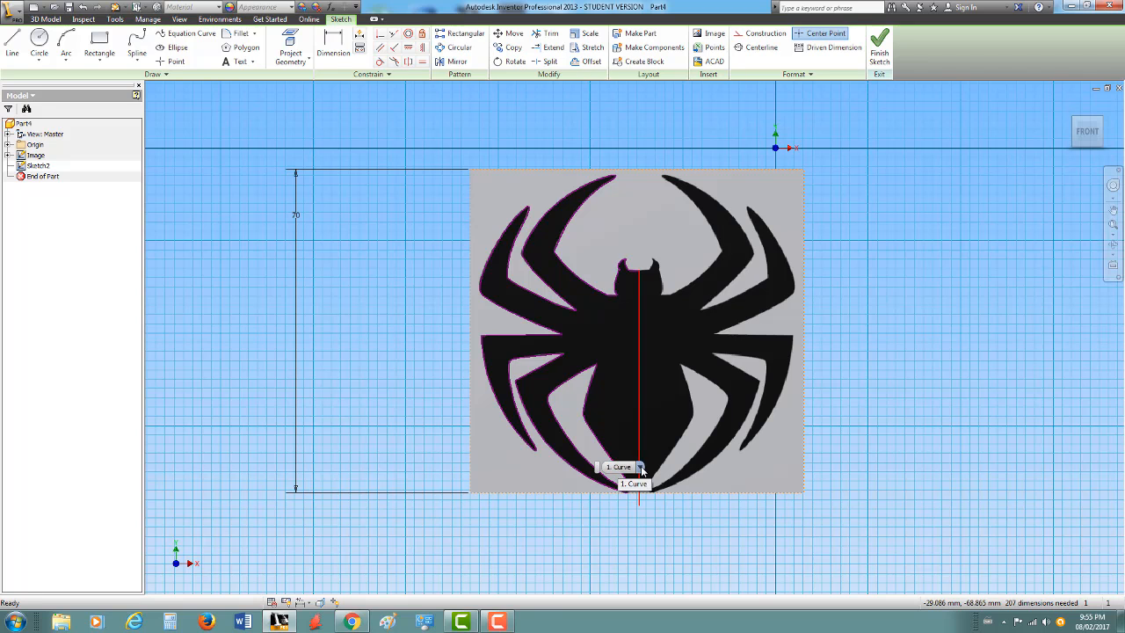
scroll(640, 470, "down", 3)
scroll(650, 474, "up", 8)
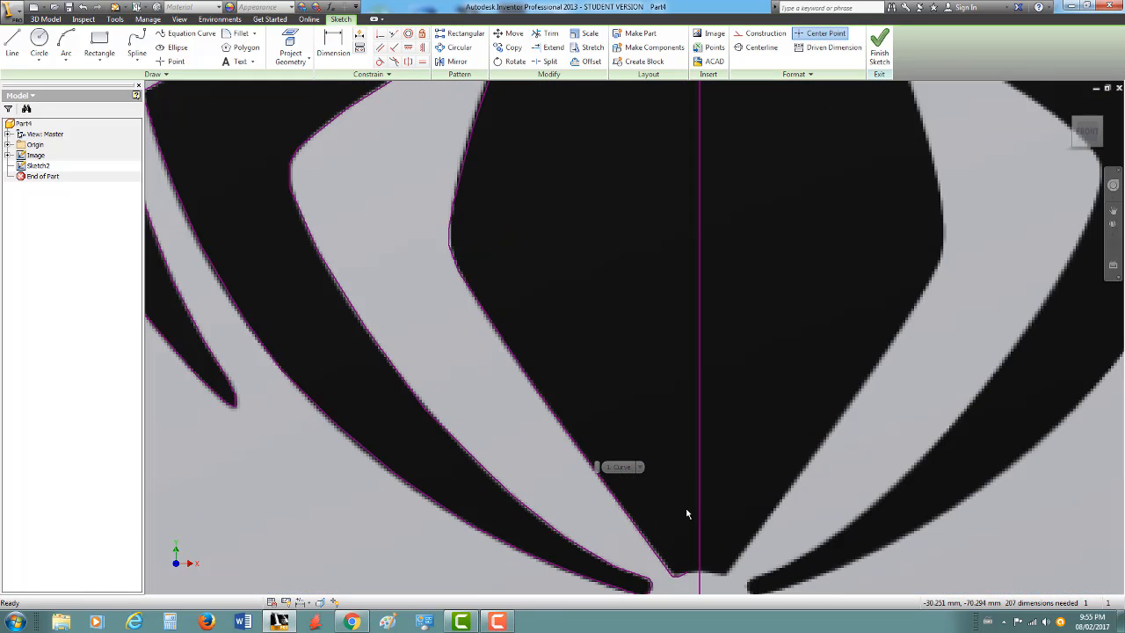
scroll(653, 469, "down", 3)
scroll(650, 492, "up", 6)
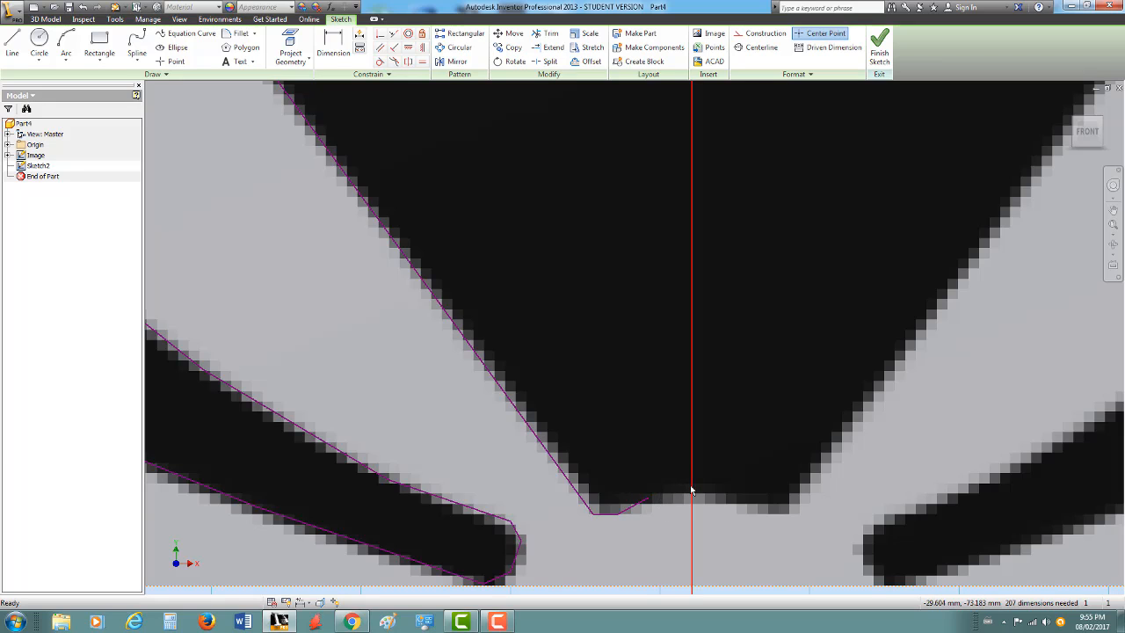
left_click(19, 44)
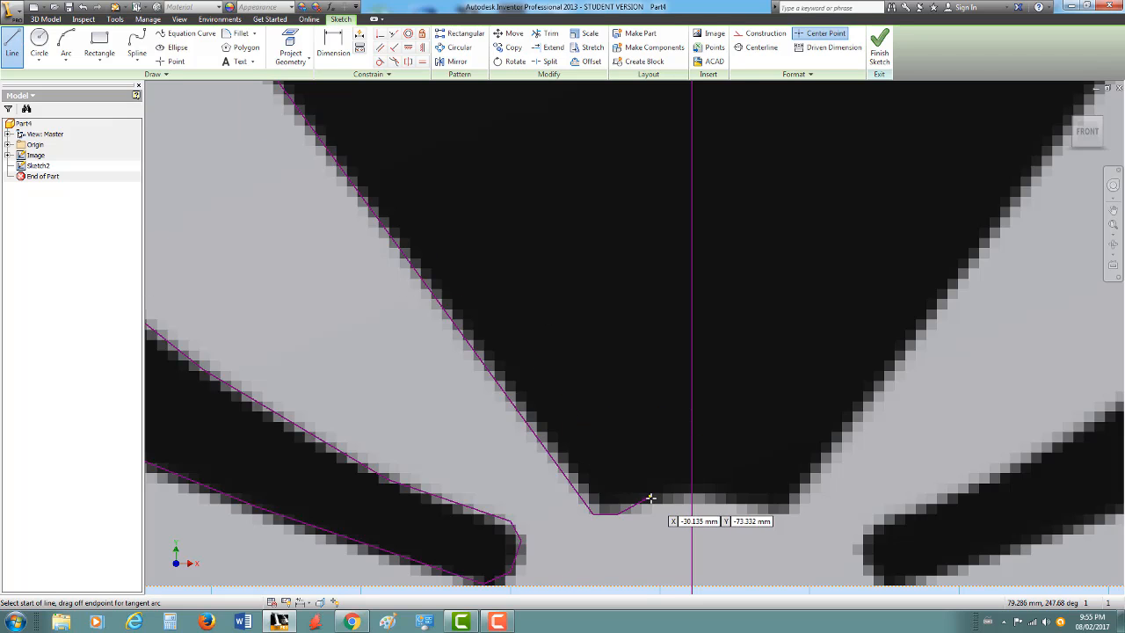
left_click(694, 498)
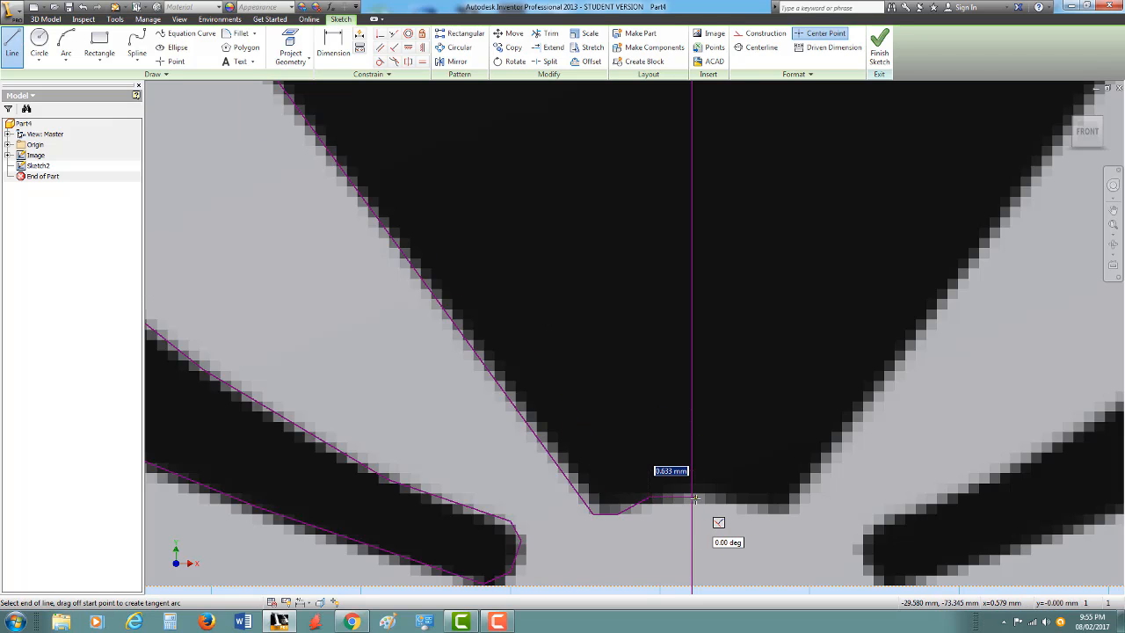
left_click(649, 499)
key("Escape")
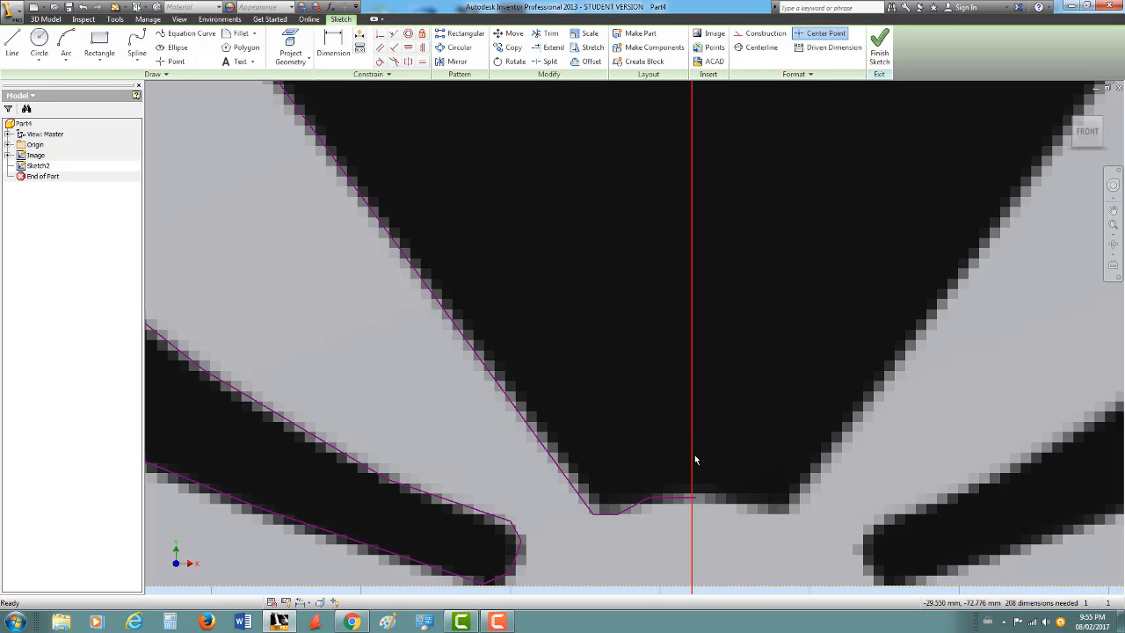
Finish the sketch to try extruding the traced half, and return to editing the outline sketch
scroll(695, 457, "up", 2)
scroll(694, 457, "down", 8)
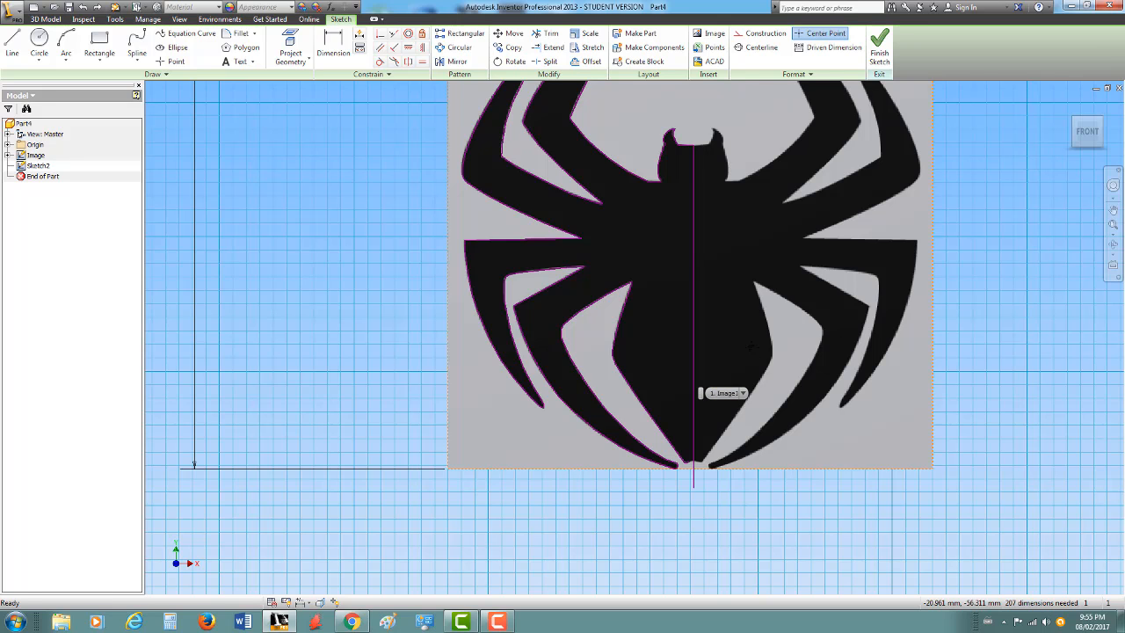
middle_click_drag(721, 396, 734, 414)
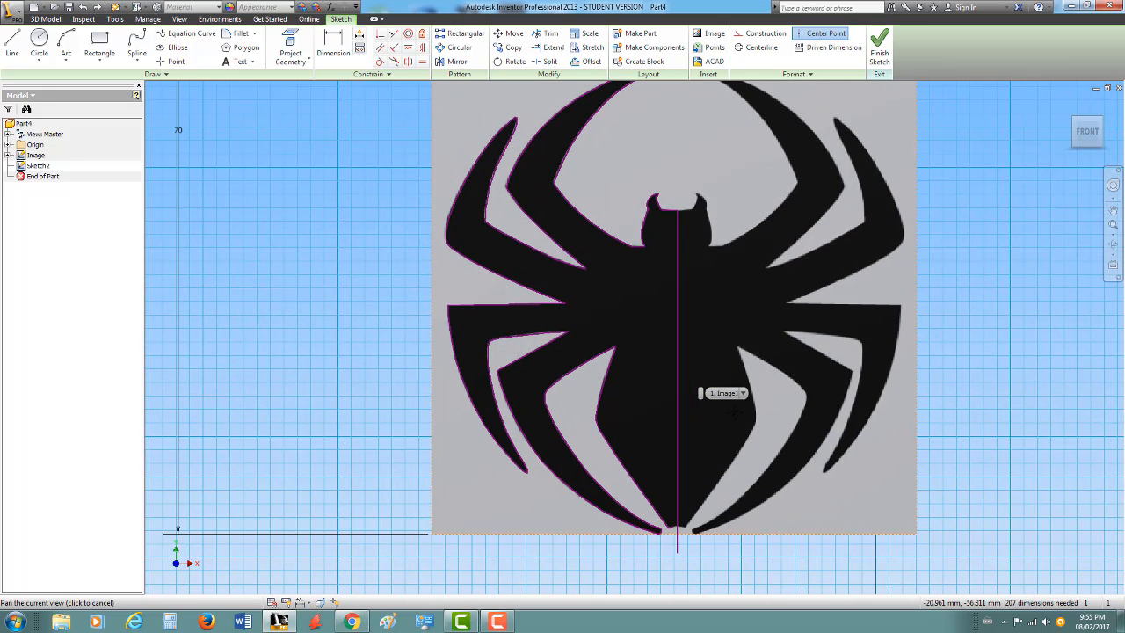
left_click(880, 40)
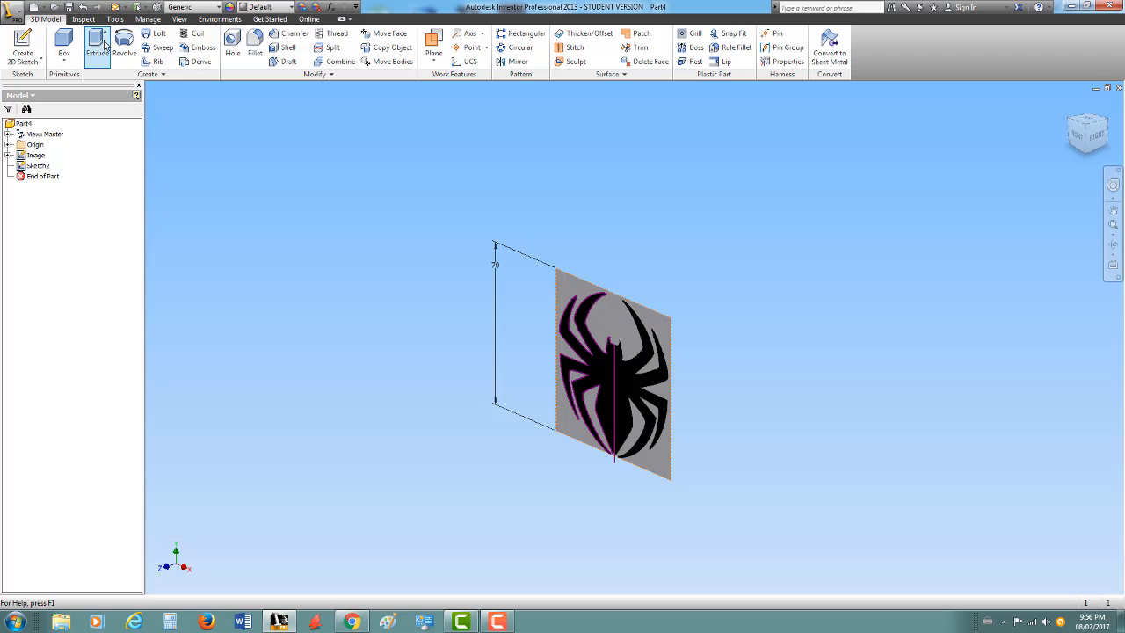
left_click(98, 43)
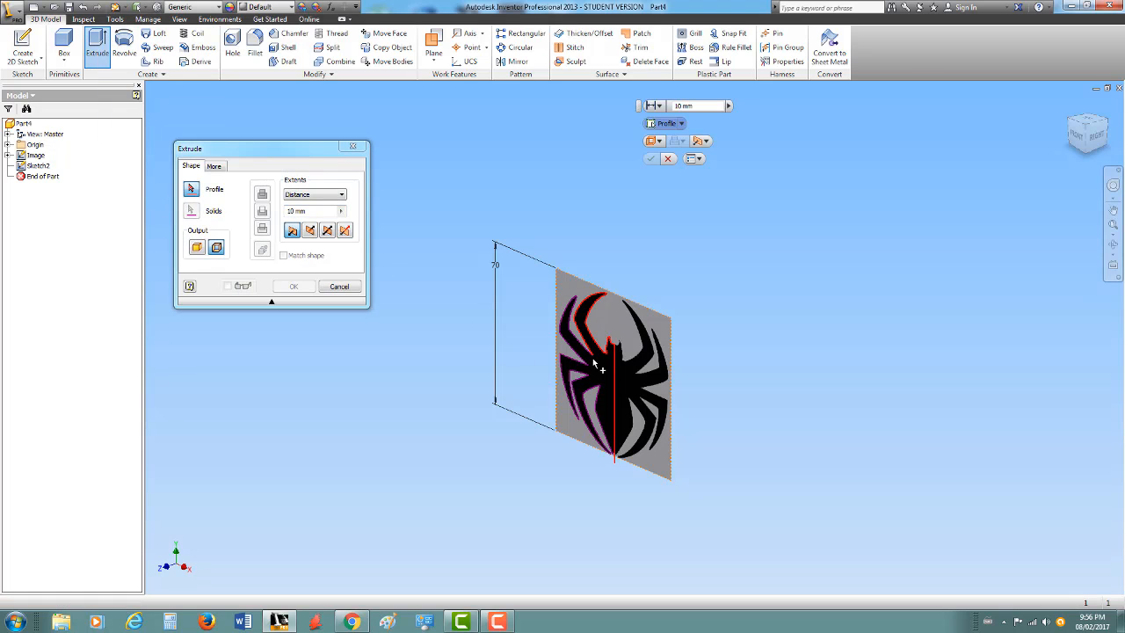
left_click(339, 286)
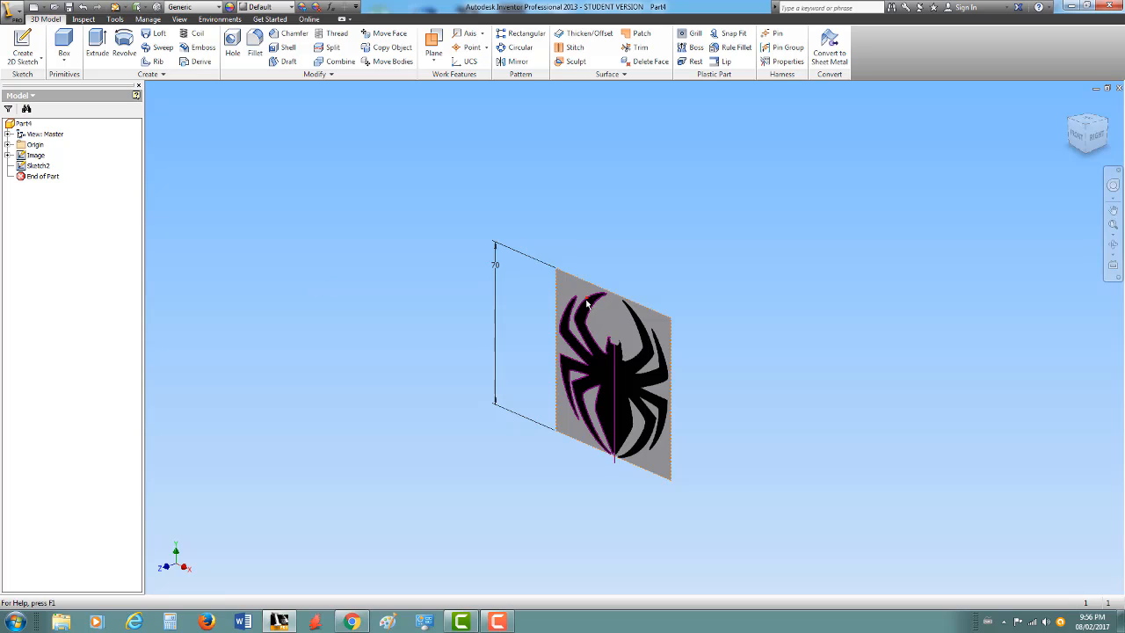
mouse_move(587, 303)
left_click(38, 166)
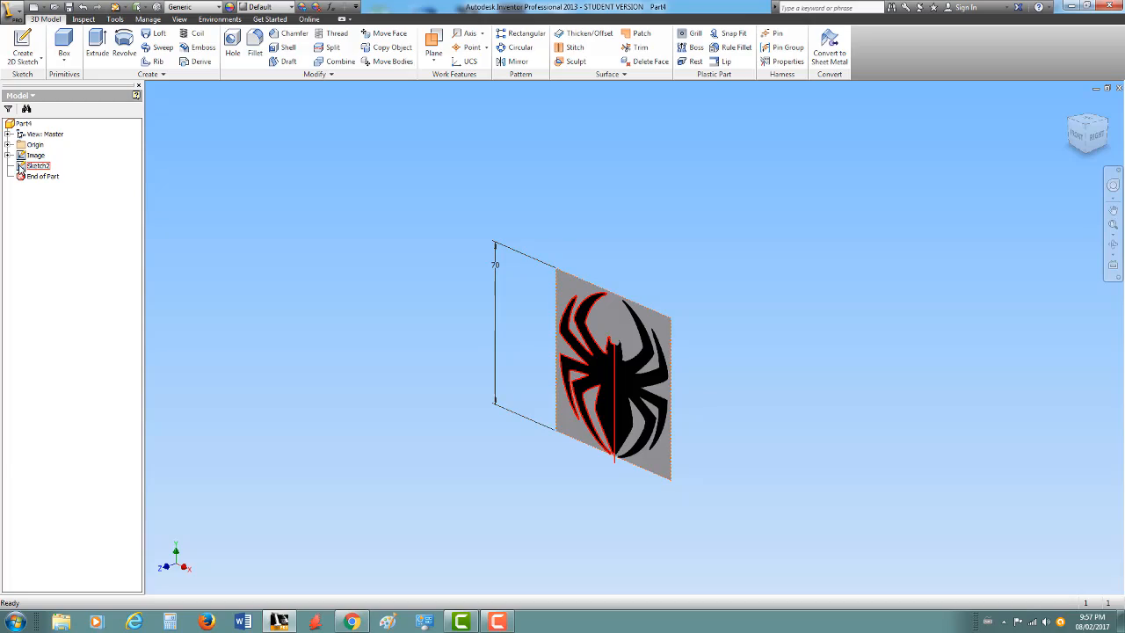
double_click(20, 167)
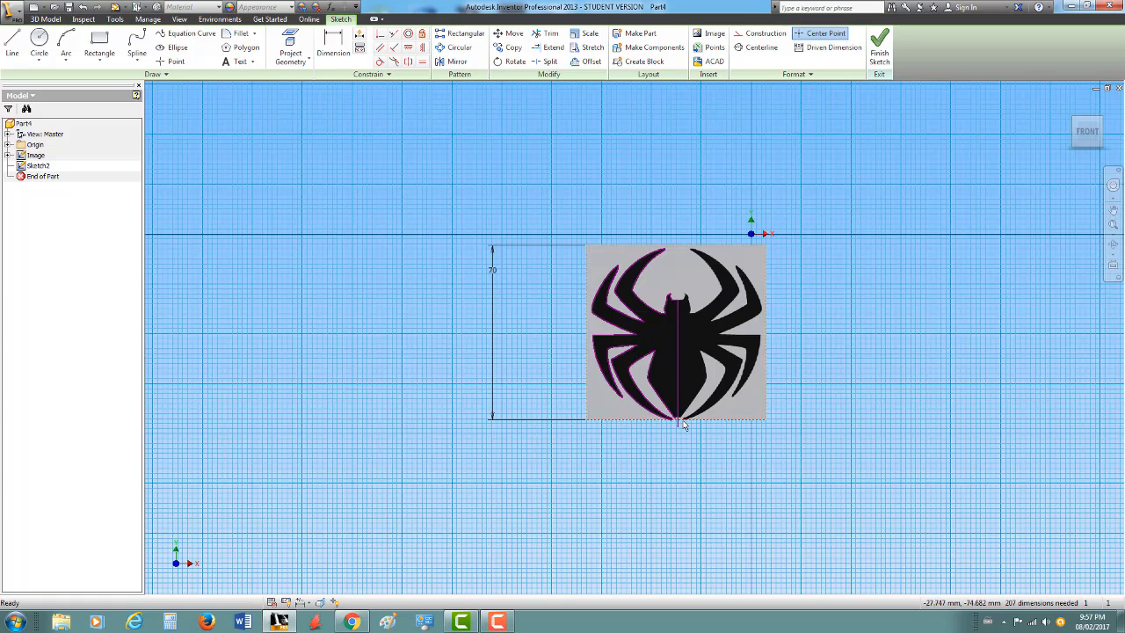
Draw a horizontal segment from the open end of the abdomen's bottom outline to the centre line, and end the line command
scroll(684, 425, "up", 8)
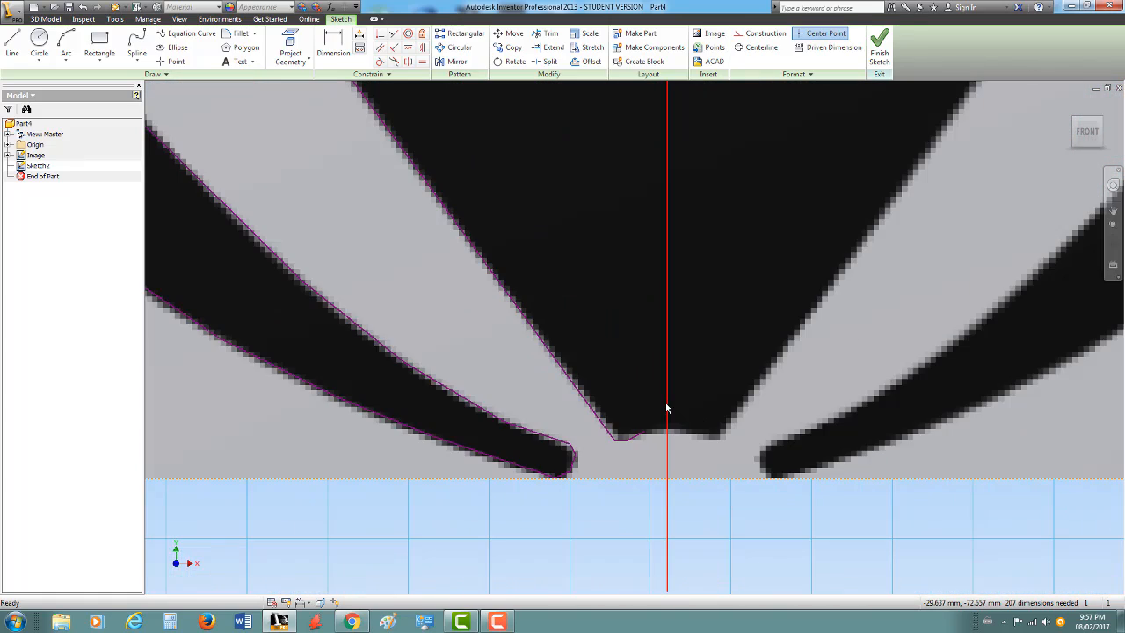
scroll(665, 407, "up", 4)
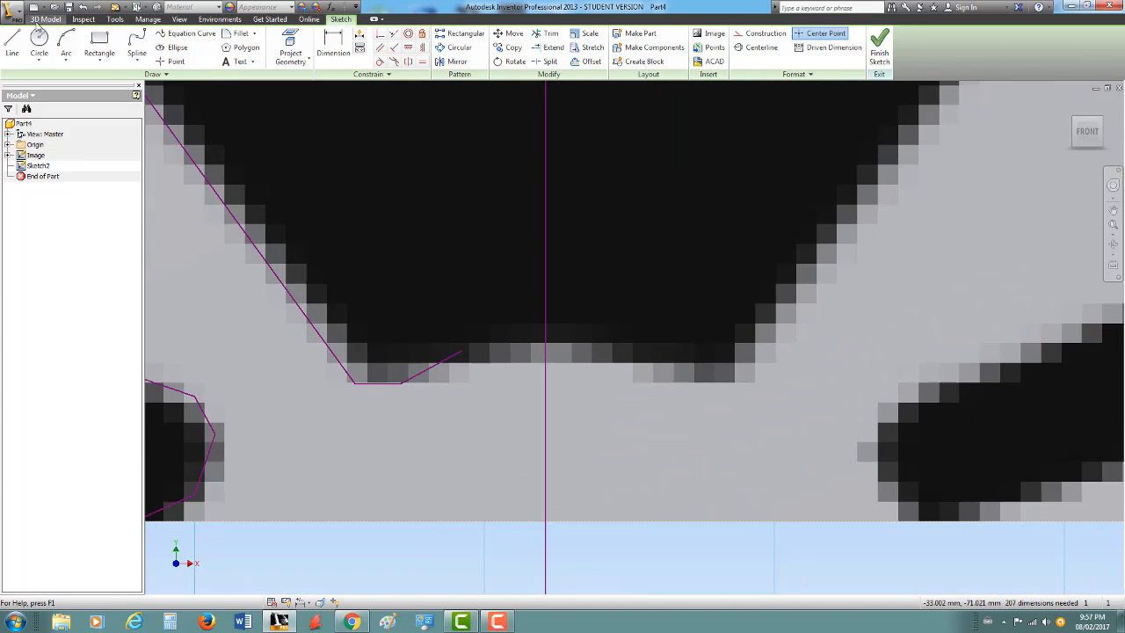
left_click(12, 44)
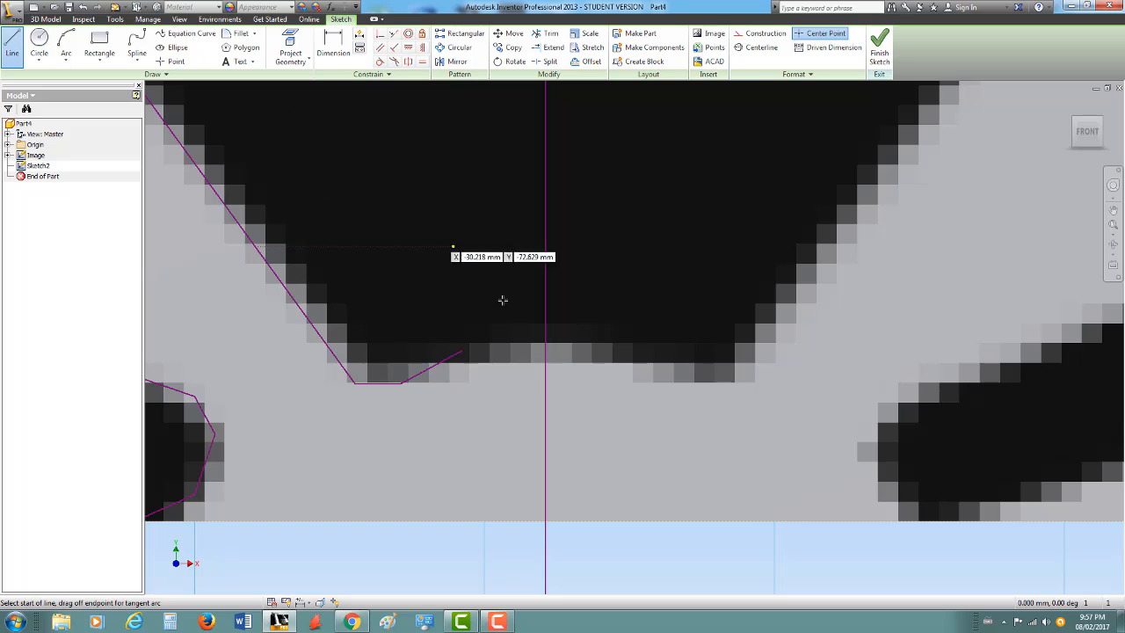
left_click(461, 351)
left_click(545, 351)
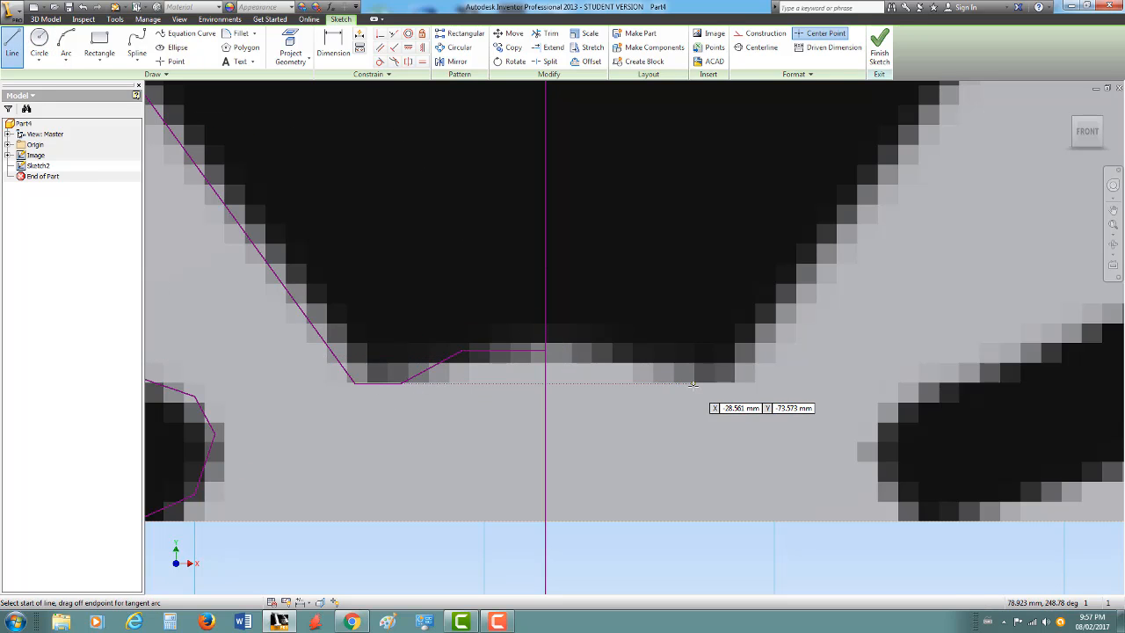
key("Escape")
Trim off the part of the centre line that extends below the abdomen's bottom edge
scroll(550, 386, "up", 1)
scroll(550, 384, "down", 4)
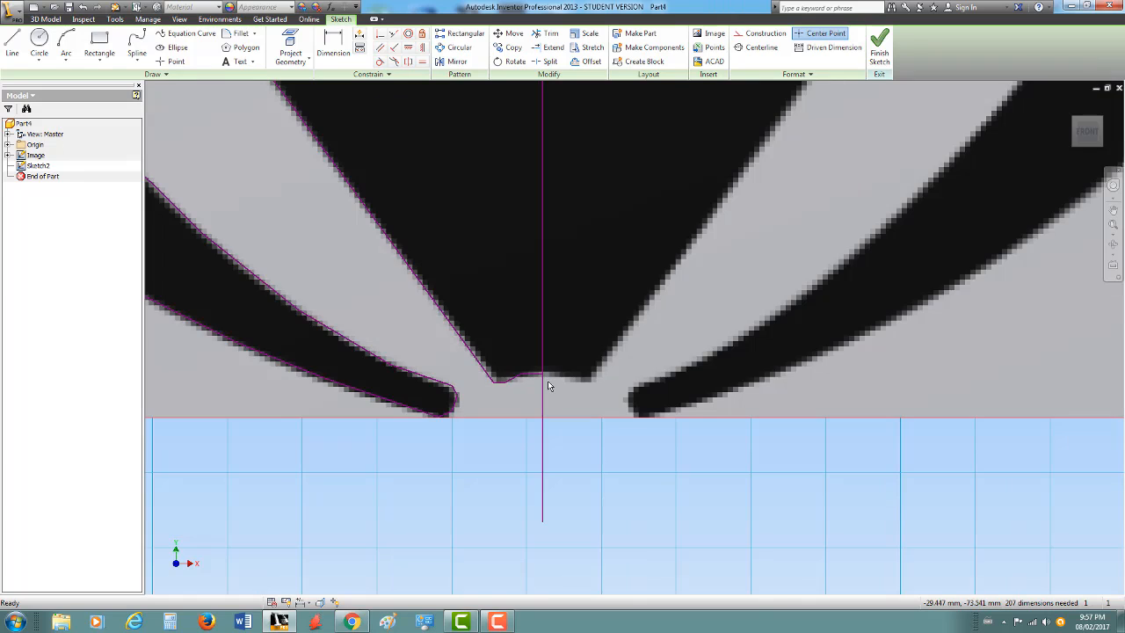
scroll(547, 381, "down", 3)
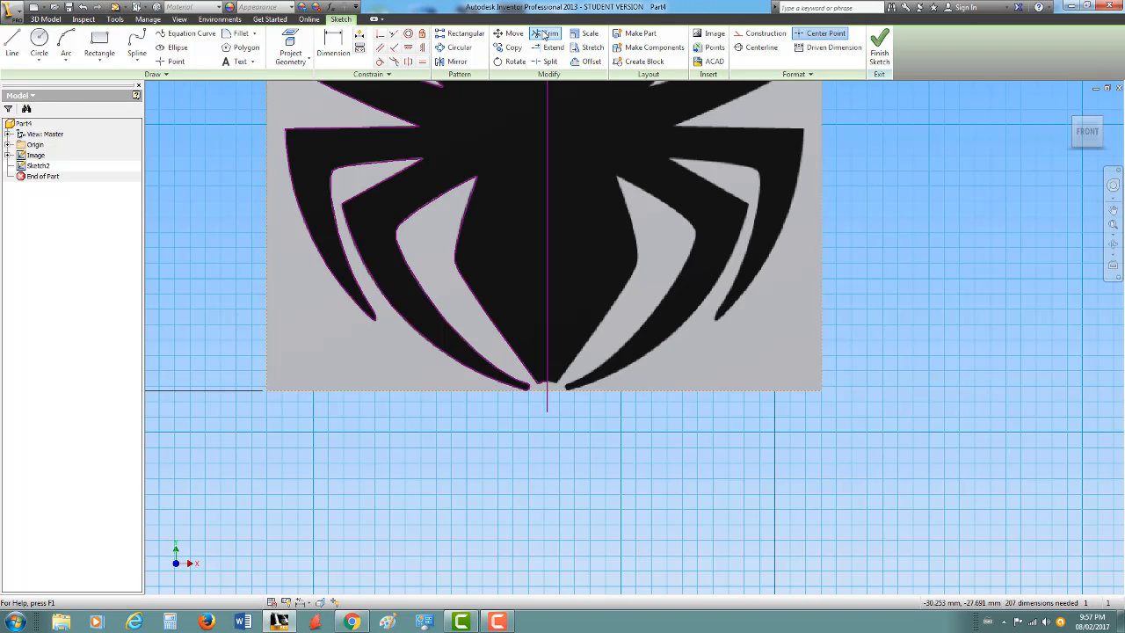
scroll(623, 244, "up", 3)
scroll(603, 343, "down", 4)
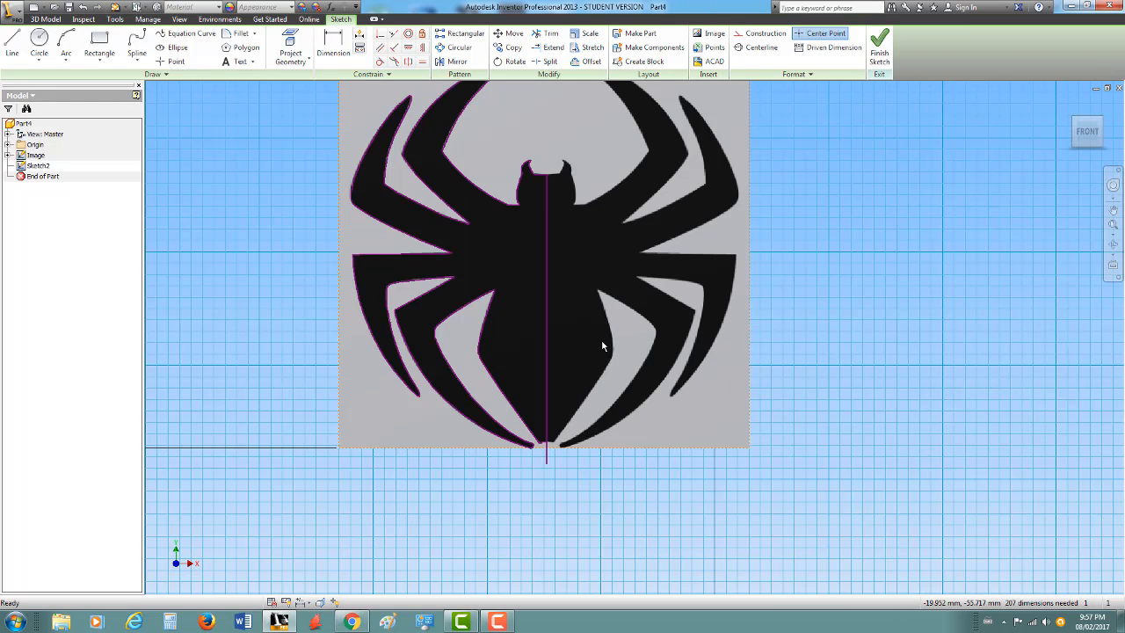
scroll(573, 252, "down", 1)
scroll(504, 336, "up", 1)
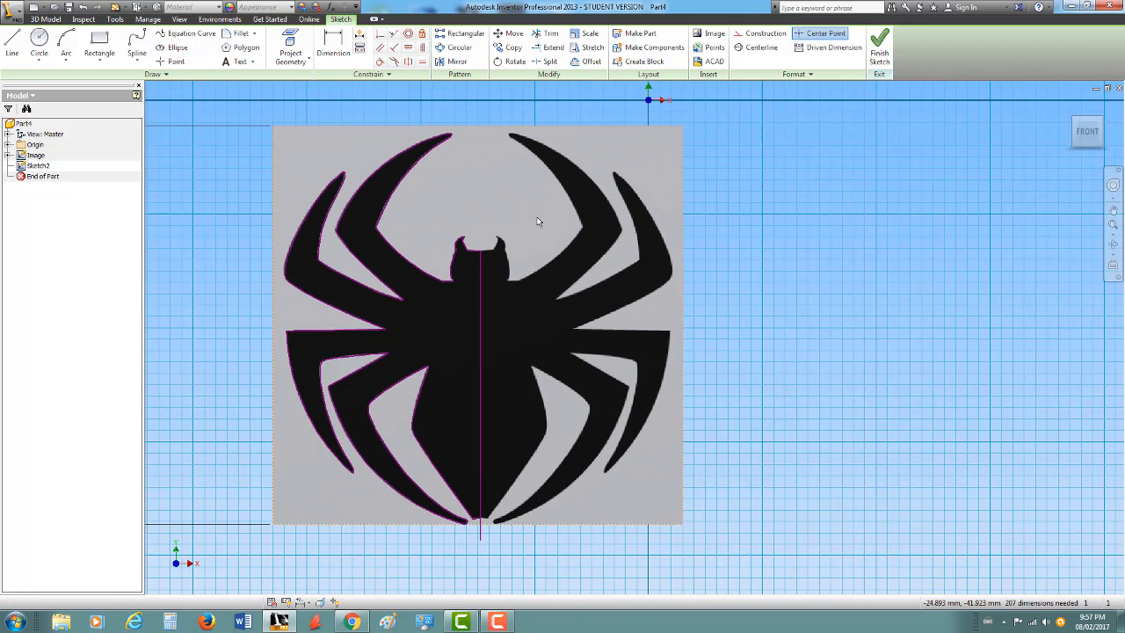
left_click(546, 34)
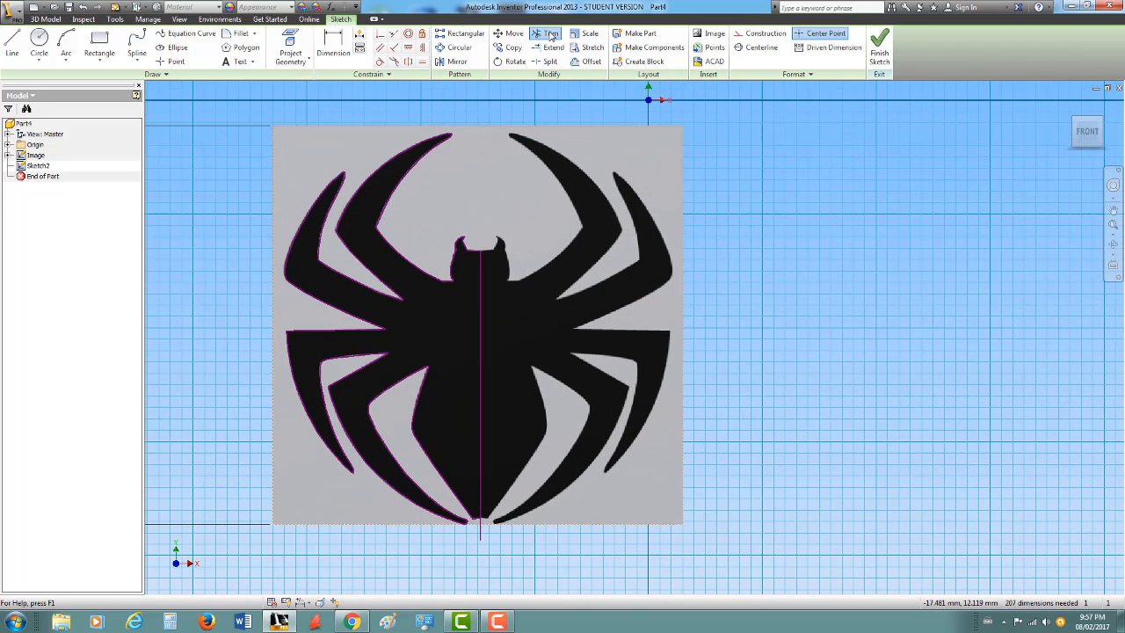
scroll(474, 531, "up", 5)
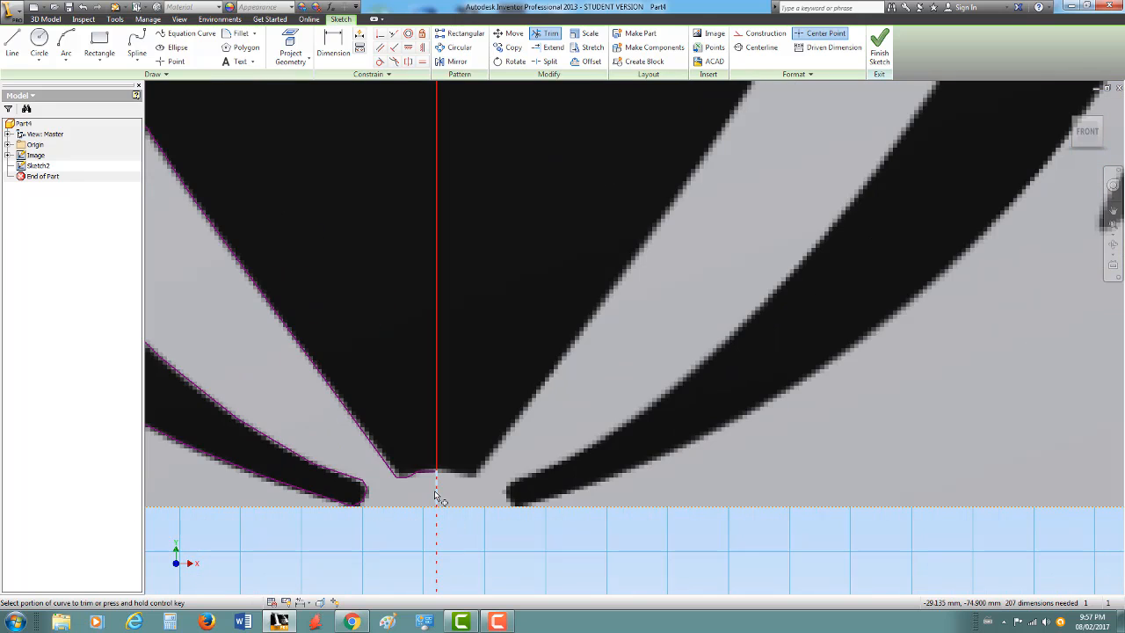
left_click(437, 497)
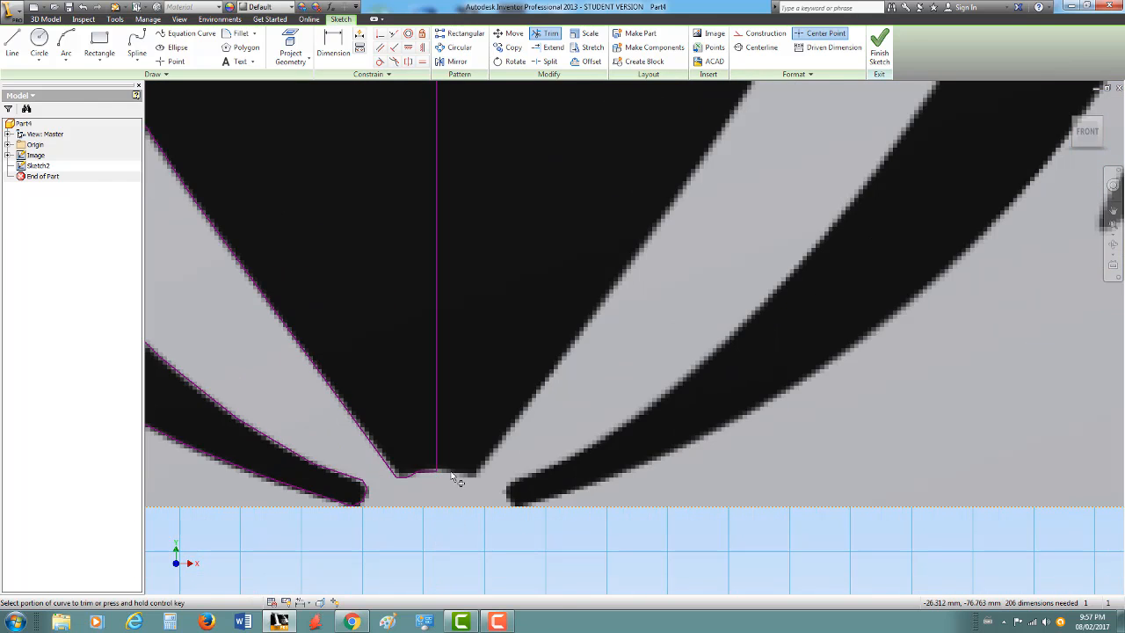
Start a sketch mirror and select the complete traced left half of the spider as the geometry to mirror
scroll(442, 471, "down", 5)
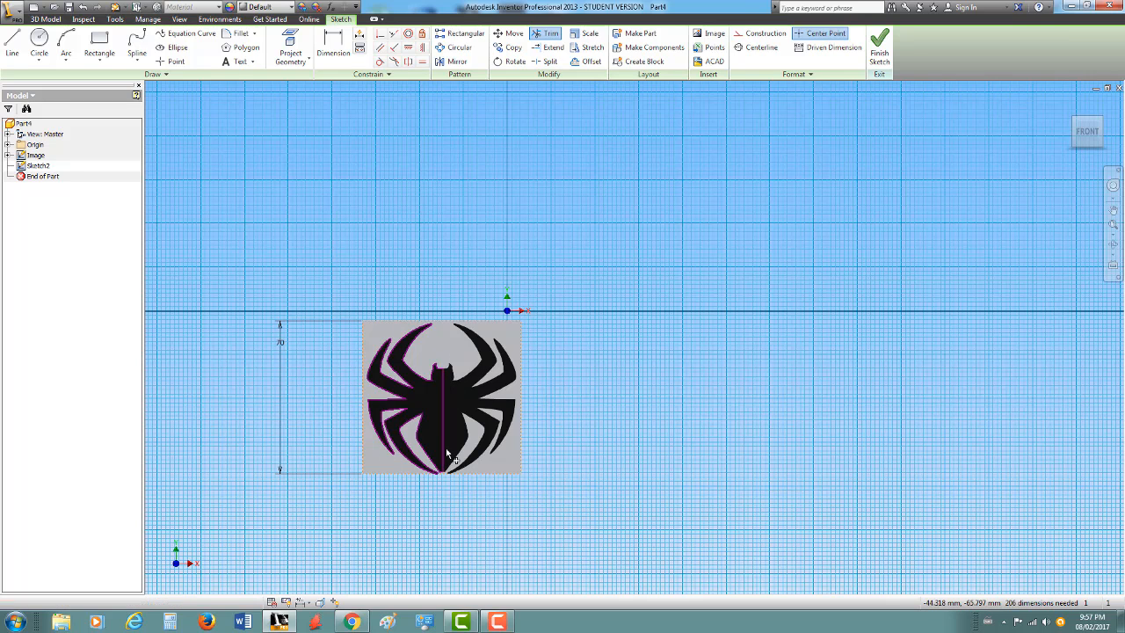
scroll(440, 409, "down", 3)
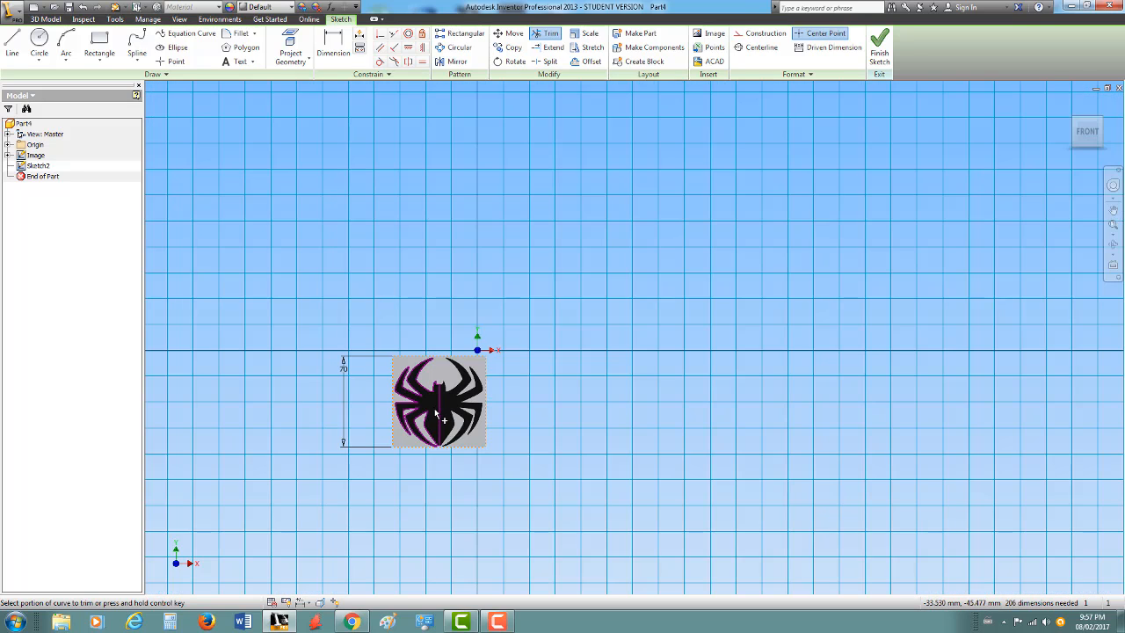
scroll(435, 413, "up", 4)
scroll(437, 414, "up", 3)
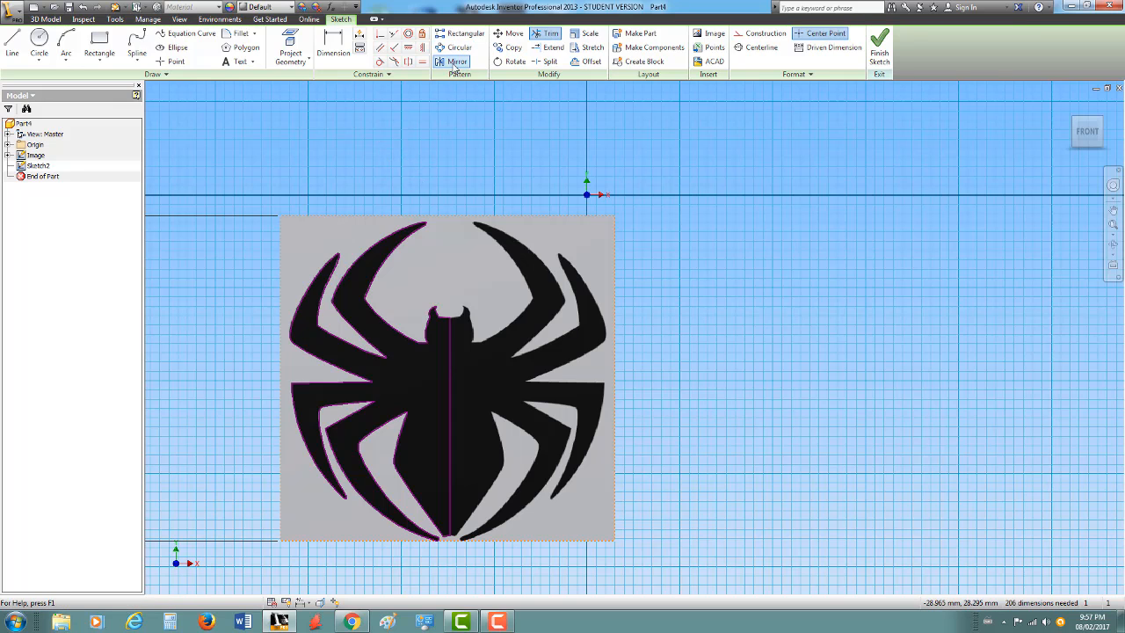
left_click(453, 62)
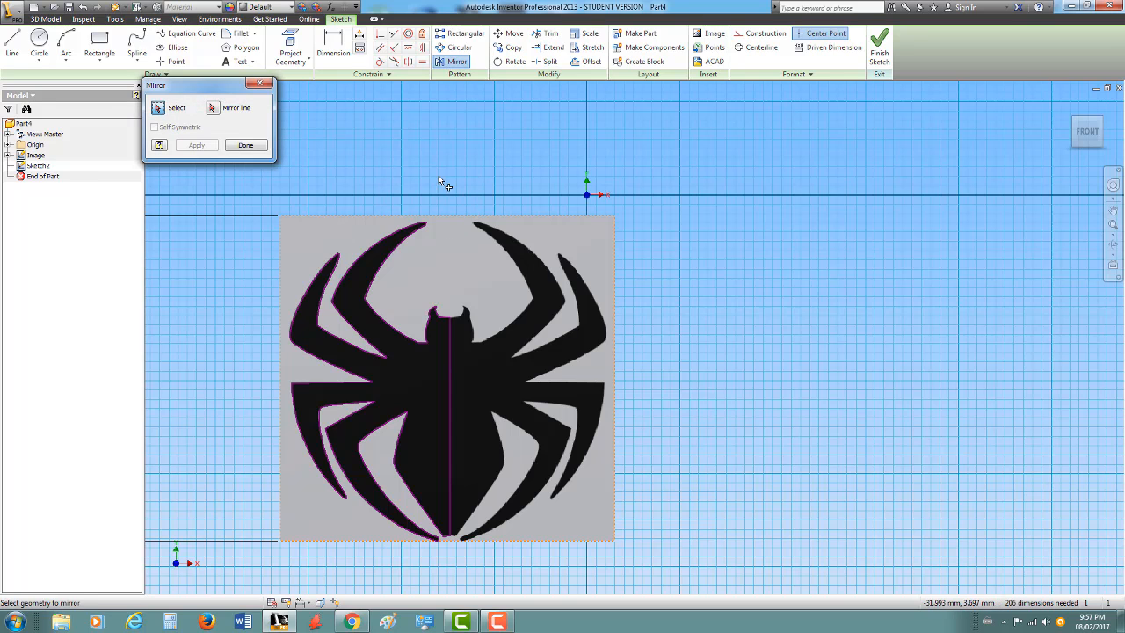
mouse_move(258, 190)
left_mouse_down()
mouse_move(371, 483)
mouse_move(422, 580)
mouse_move(449, 595)
left_mouse_up()
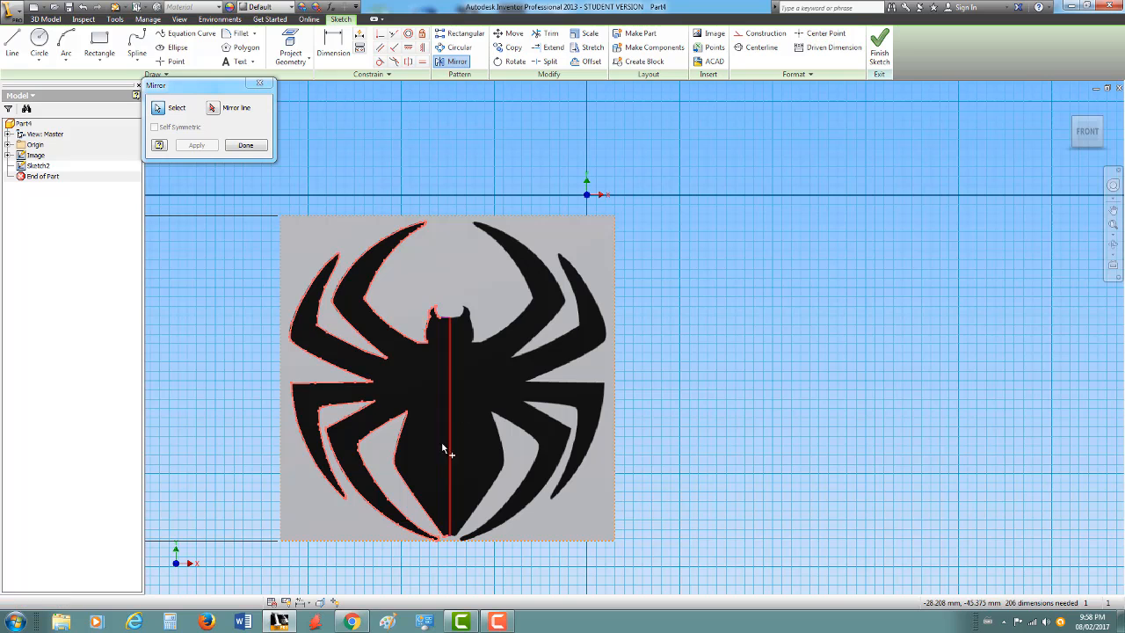
Examine the mirror selection where the outline meets the centre line, at the head and at the abdomen's bottom edge
scroll(448, 324, "down", 3)
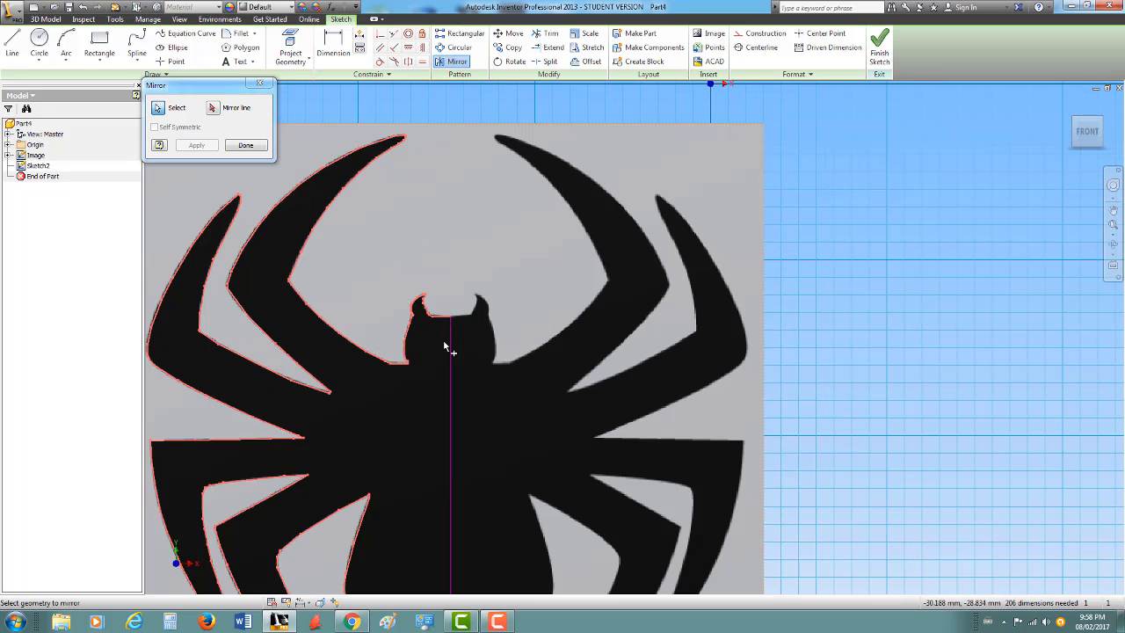
scroll(444, 360, "down", 2)
scroll(456, 460, "up", 2)
scroll(467, 539, "down", 5)
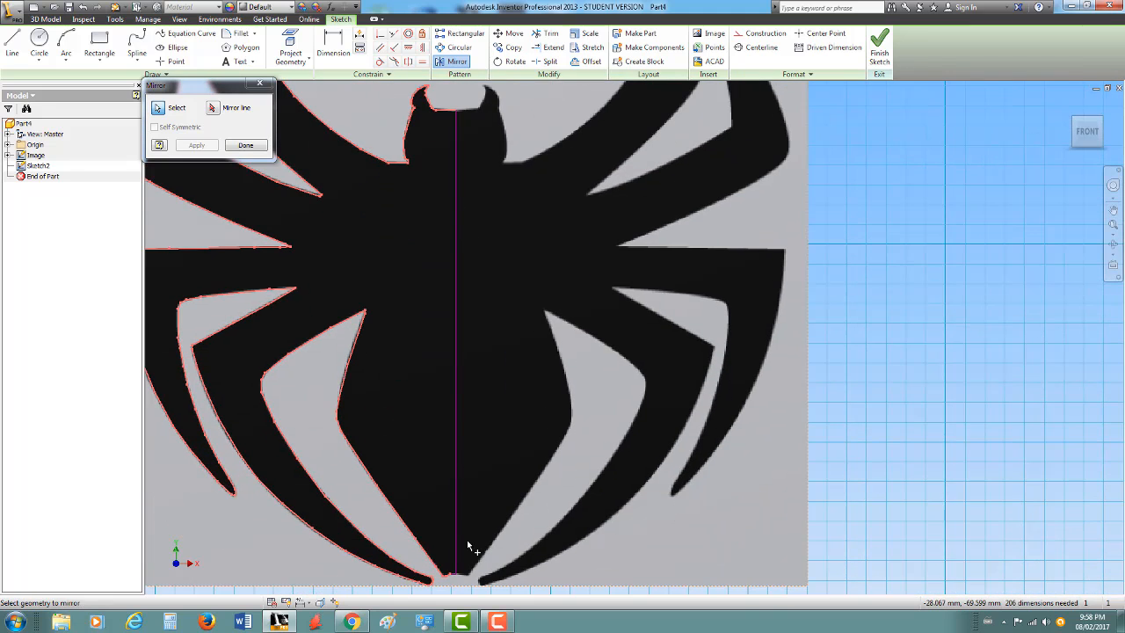
scroll(443, 425, "up", 1)
scroll(443, 425, "down", 4)
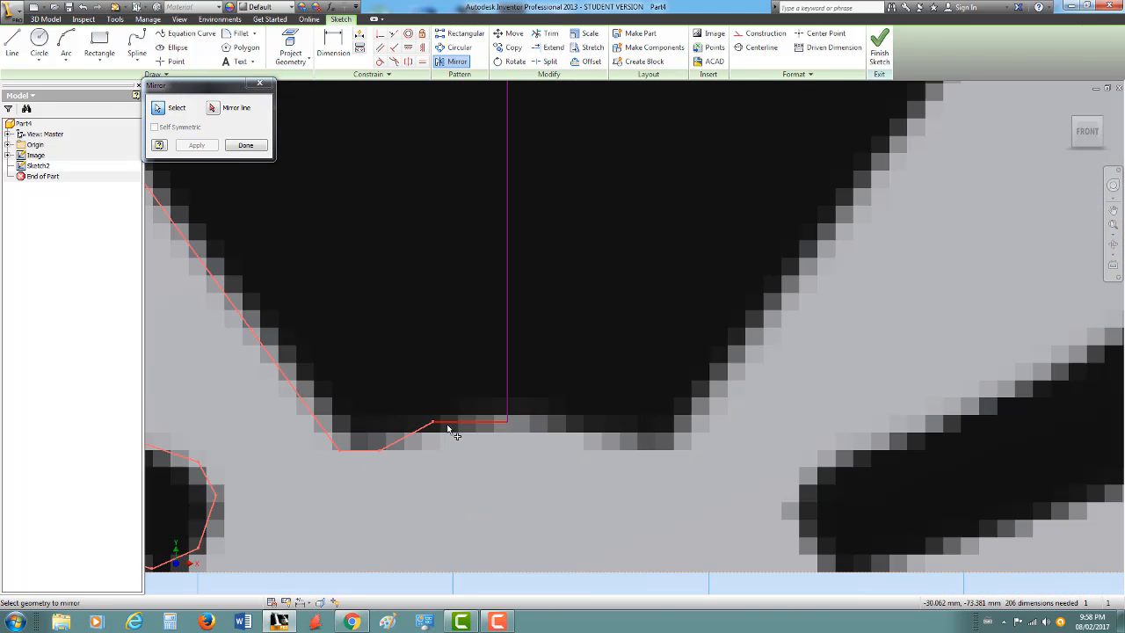
scroll(507, 457, "down", 1)
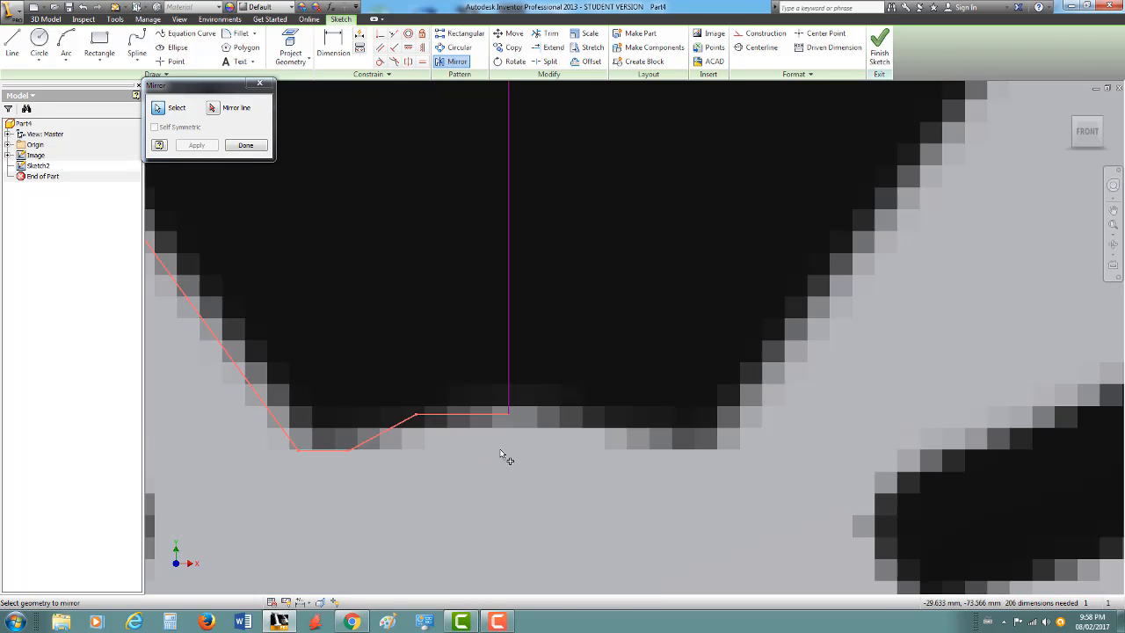
scroll(508, 450, "up", 6)
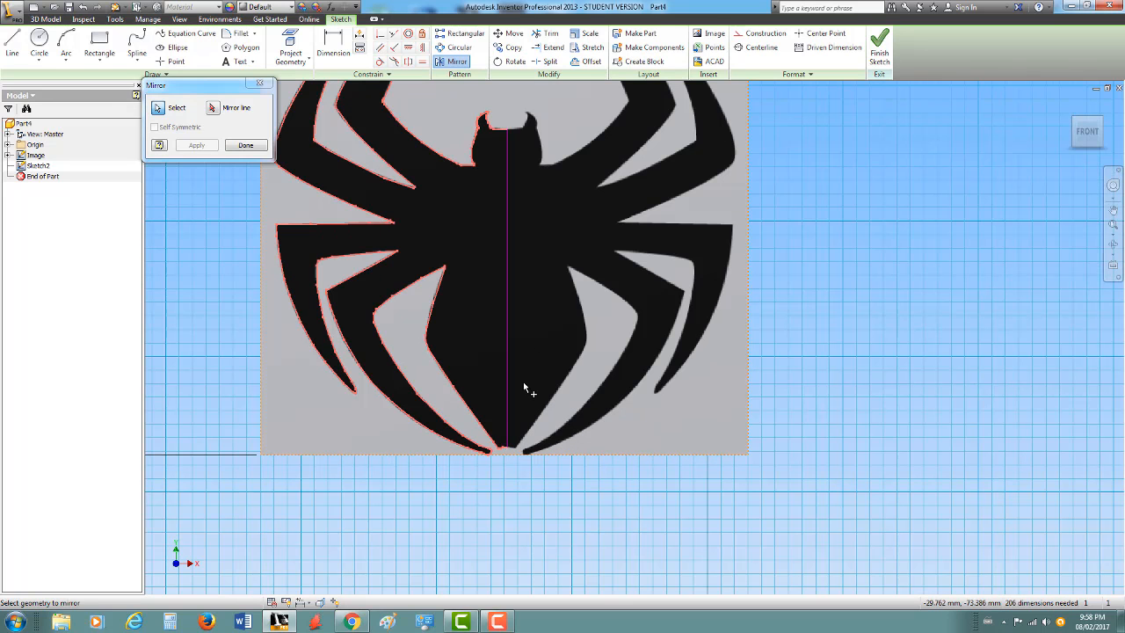
middle_click_drag(791, 297, 803, 425)
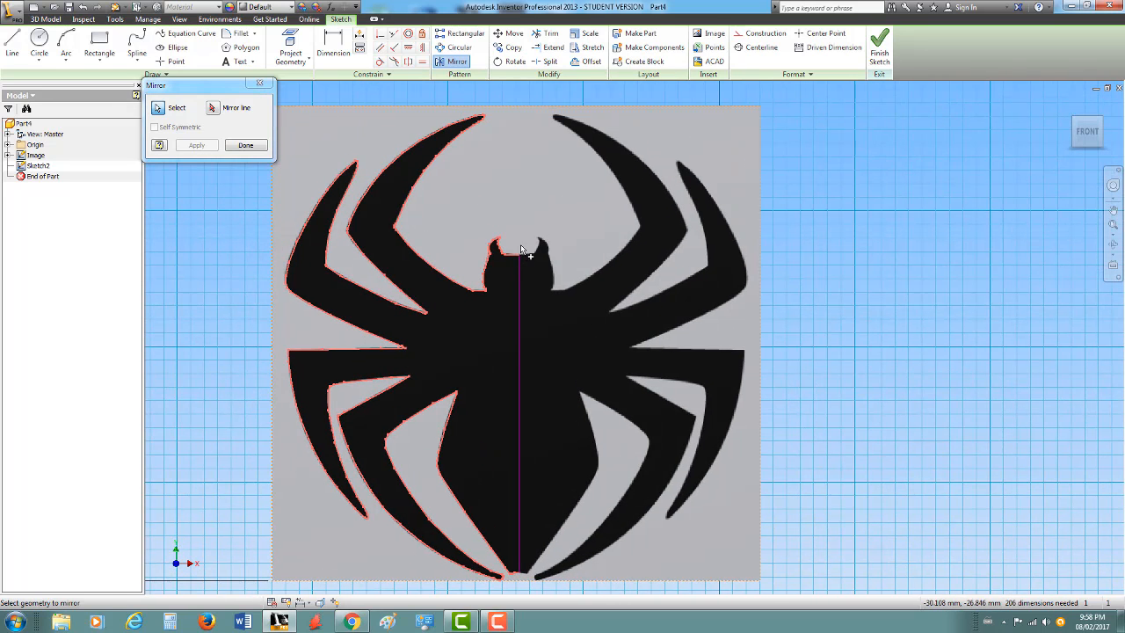
Mirror the selected outline about the vertical centre line and close the Mirror command
left_click(213, 108)
left_click(522, 302)
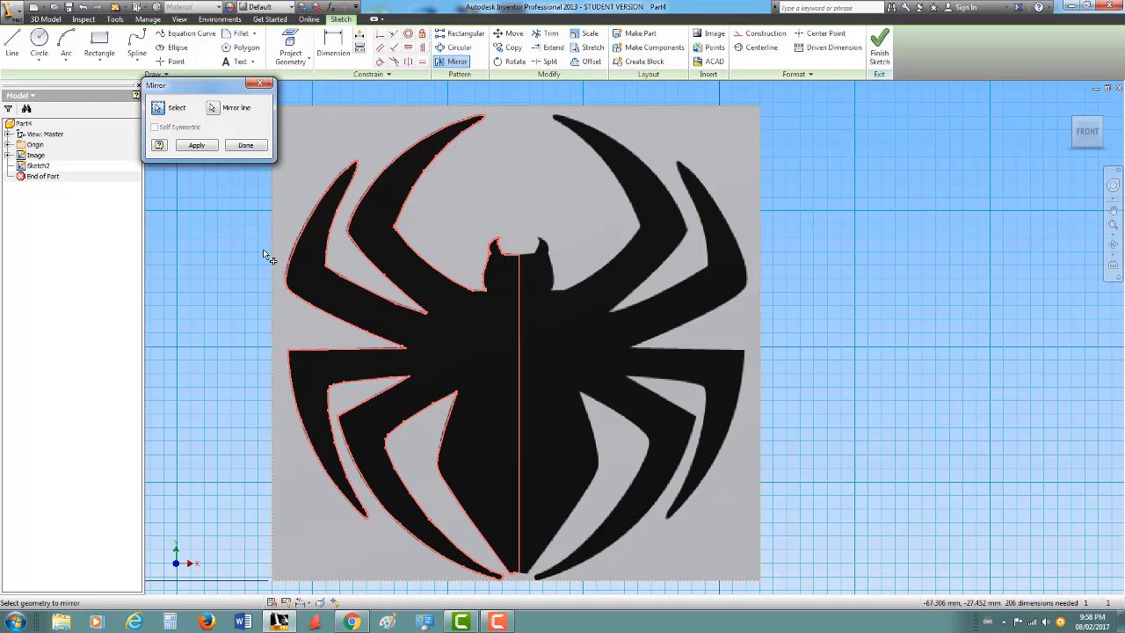
left_click(190, 146)
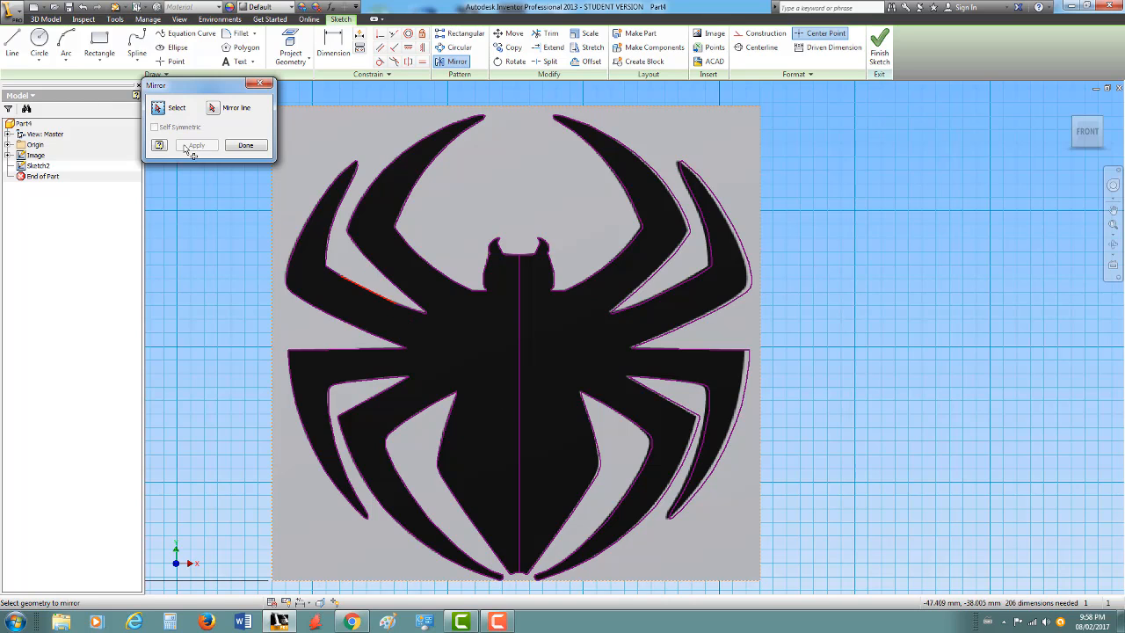
left_click(245, 145)
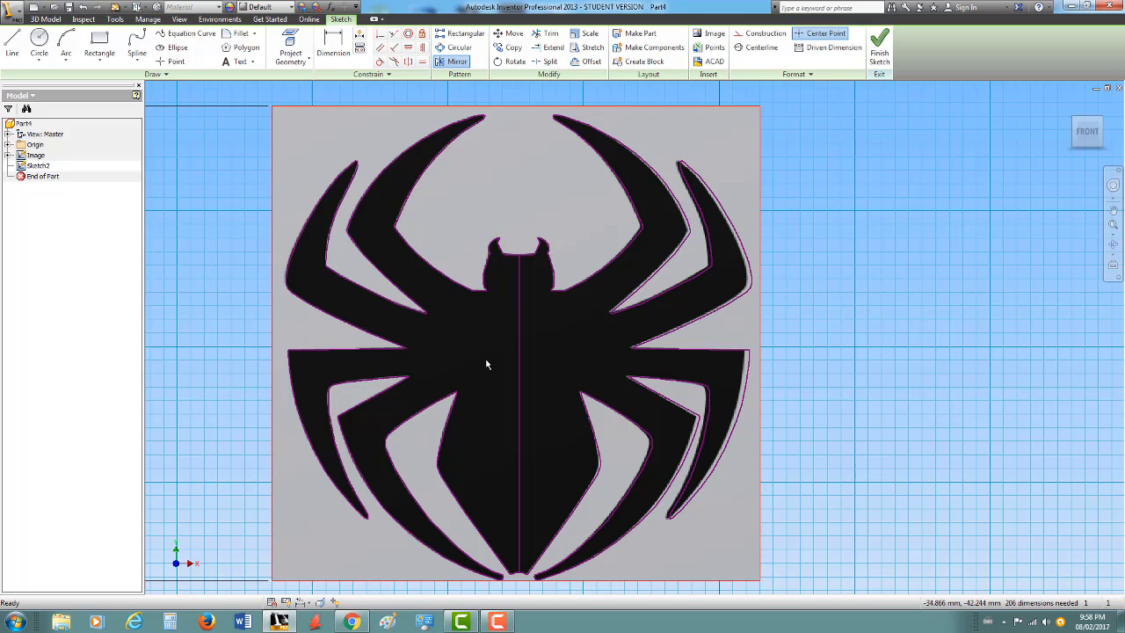
Delete the vertical centre line inside the spider's body and finish the sketch
left_click(519, 335)
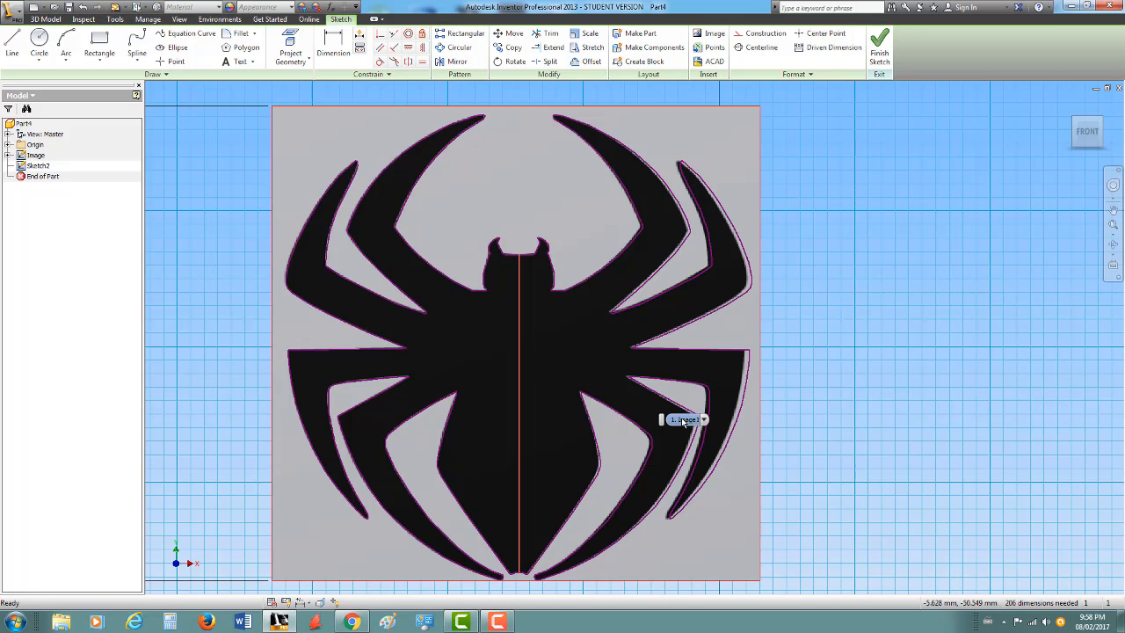
key("Delete")
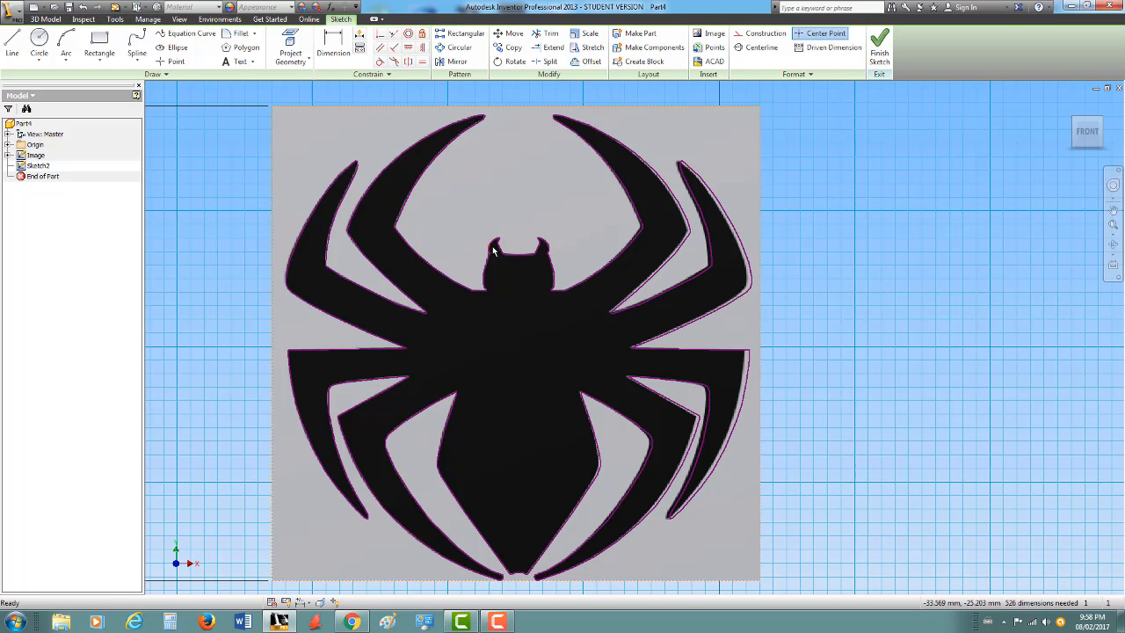
mouse_move(507, 348)
middle_mouse_down()
mouse_move(441, 287)
mouse_move(508, 335)
middle_mouse_up()
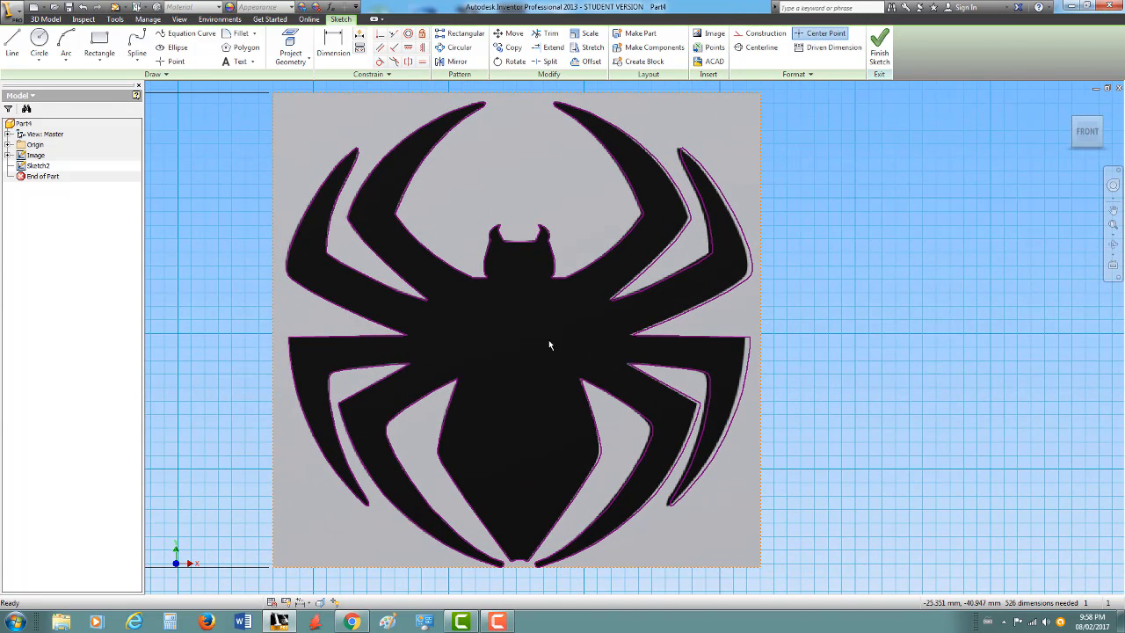
left_click(881, 60)
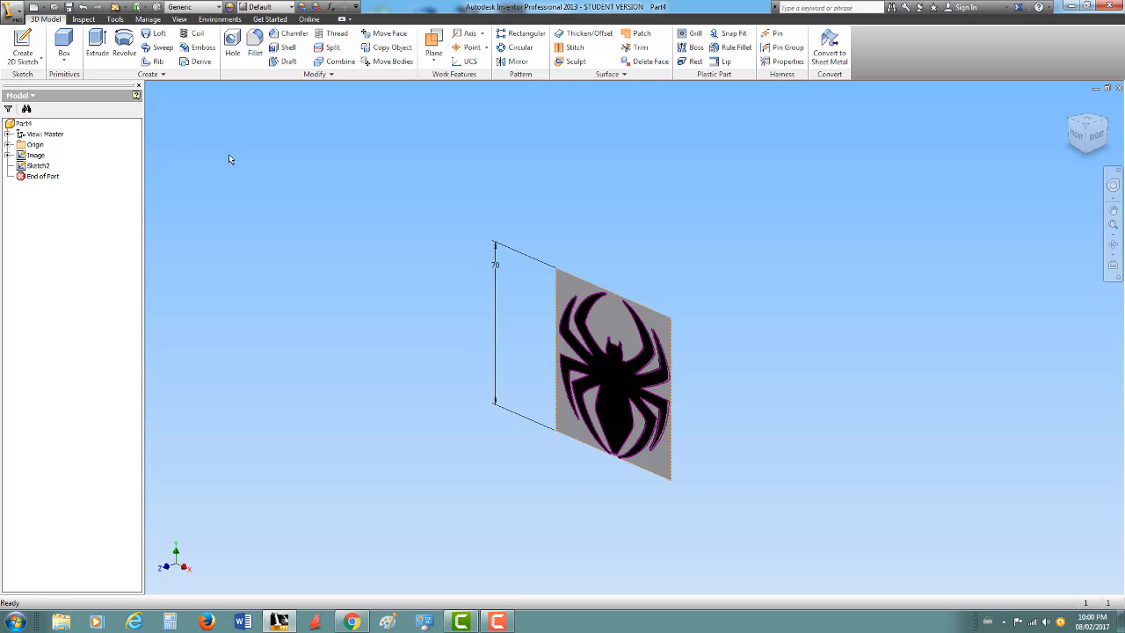
Extrude the full spider profile 3 mm, comparing it with a 6 mm distance before accepting
left_click(93, 49)
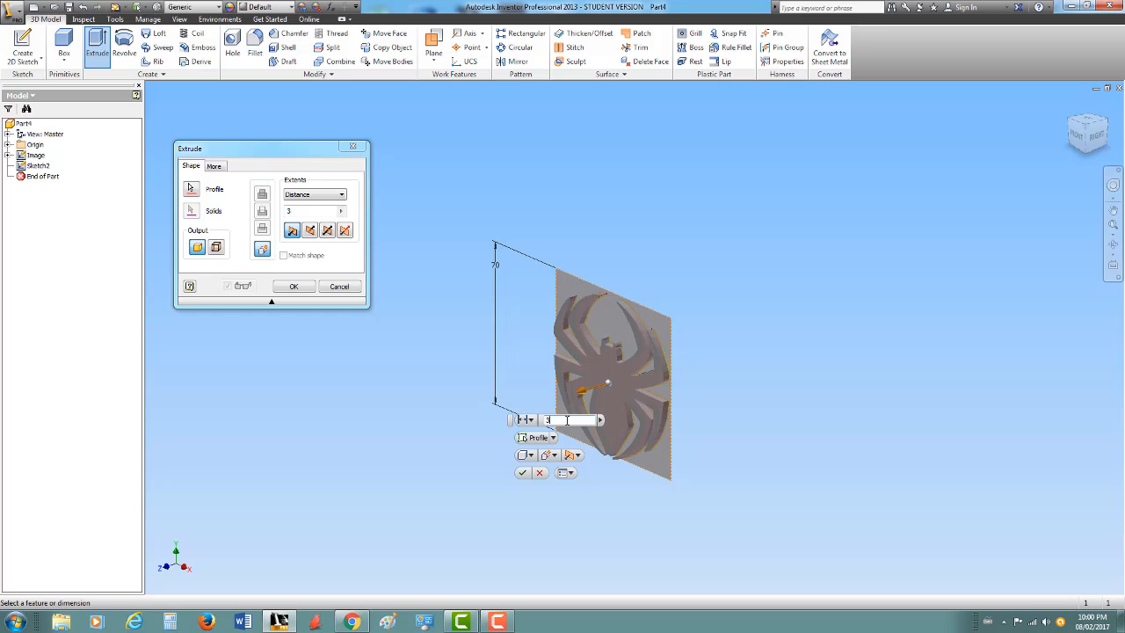
key("BackSpace")
type("6")
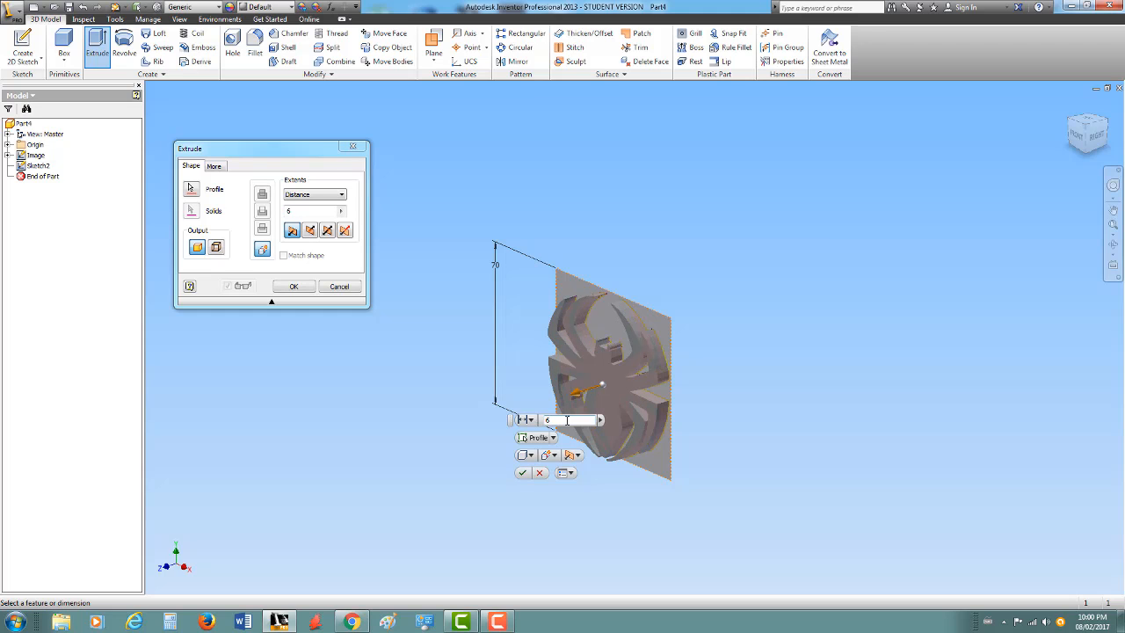
scroll(629, 336, "down", 5)
scroll(612, 384, "up", 4)
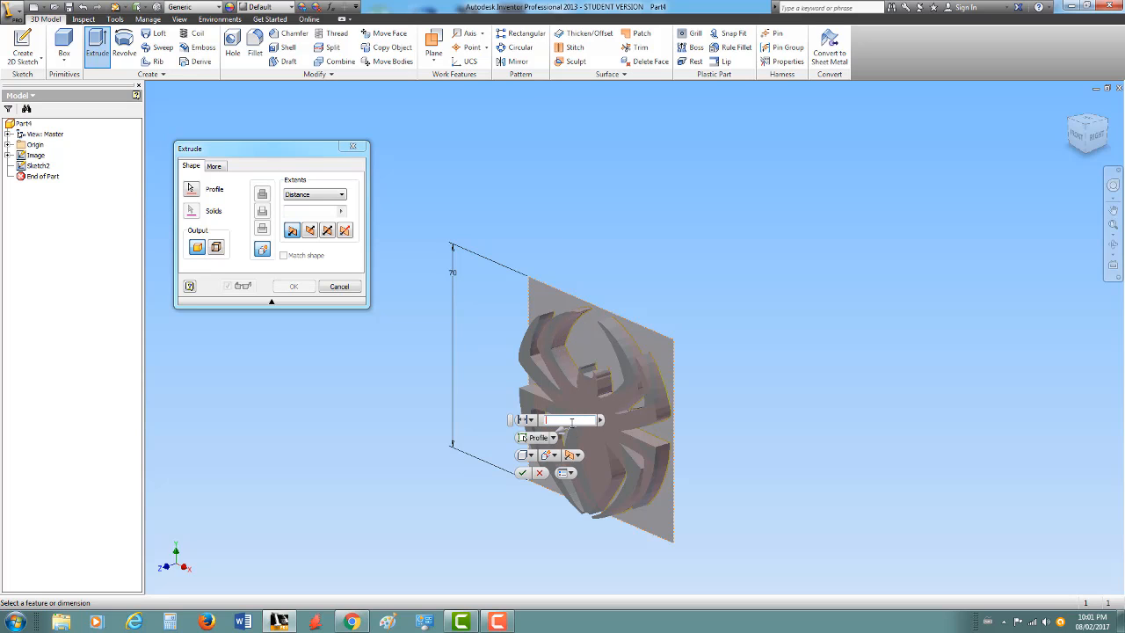
key("BackSpace")
type("3")
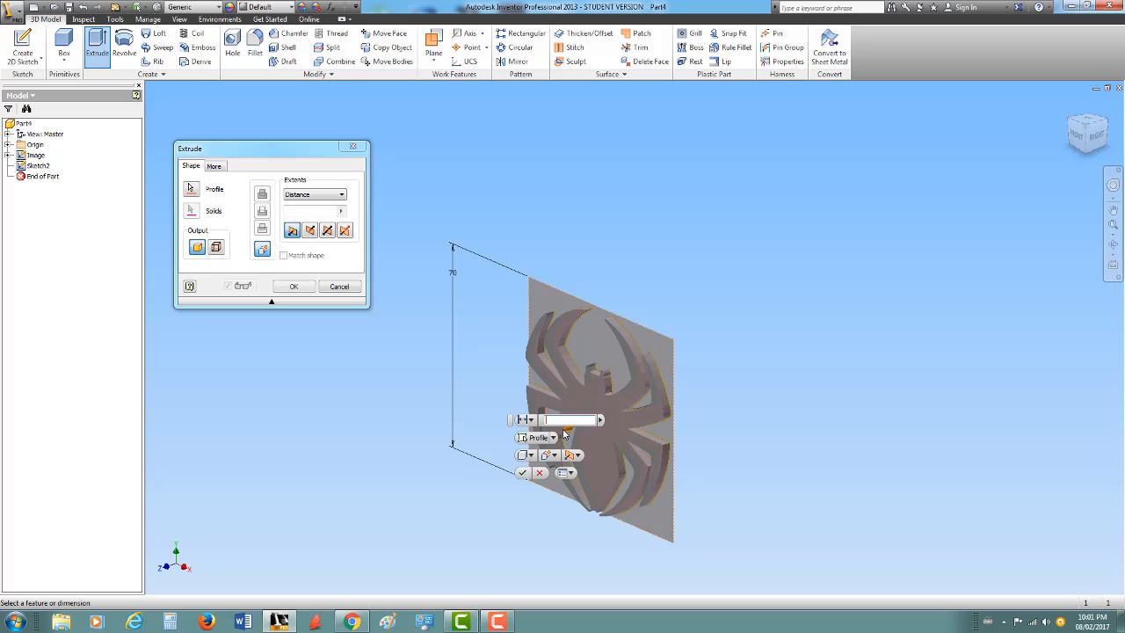
type("6")
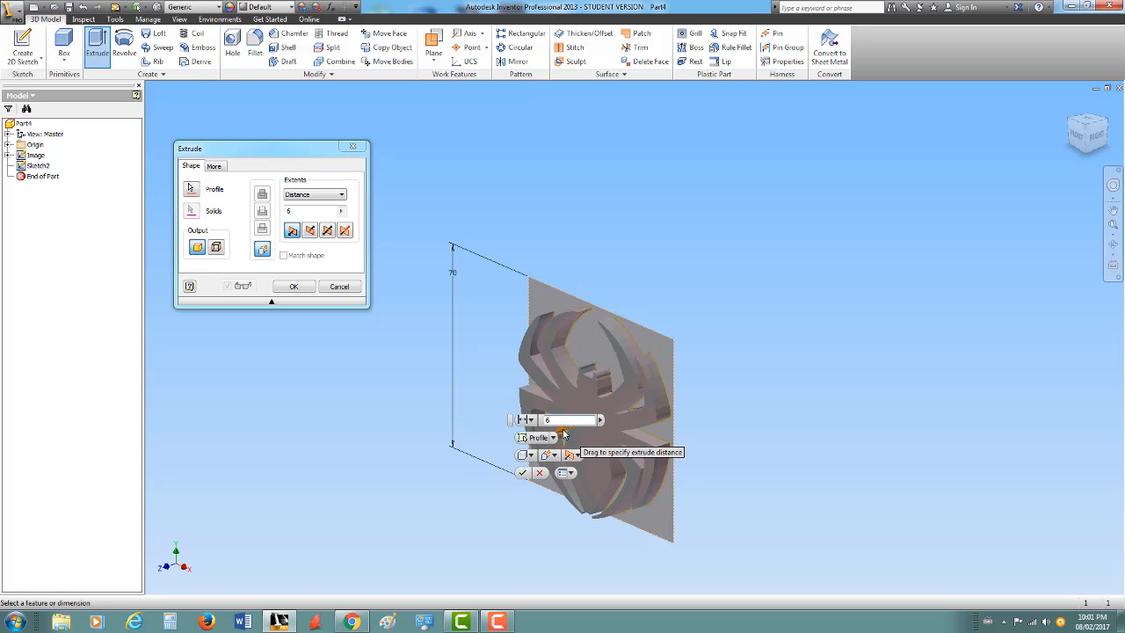
key("BackSpace")
type("3")
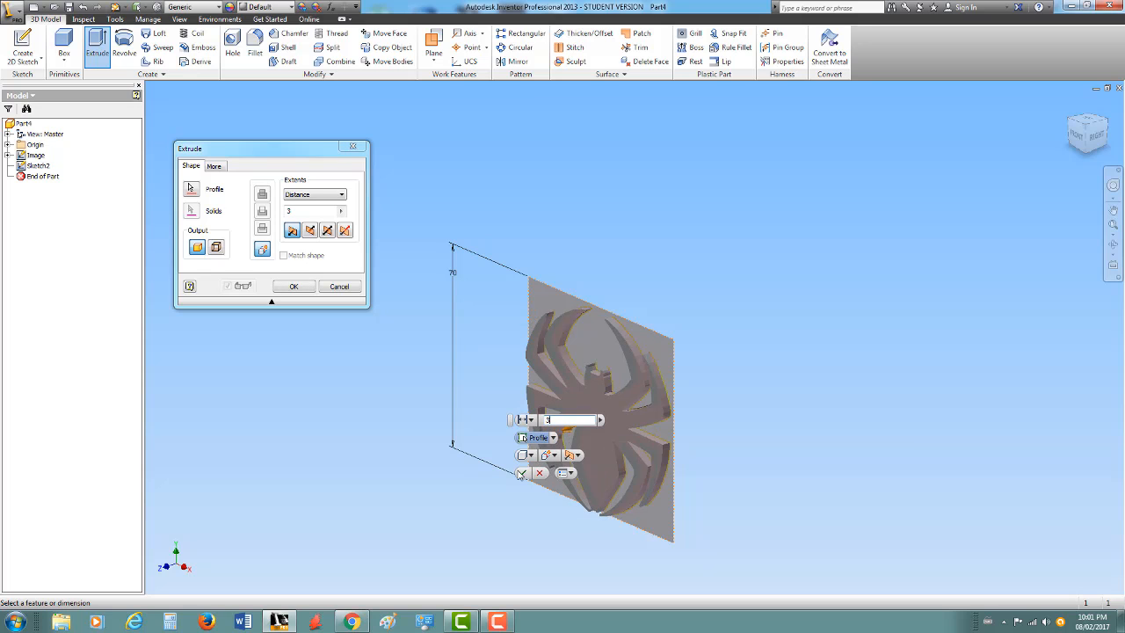
left_click(522, 474)
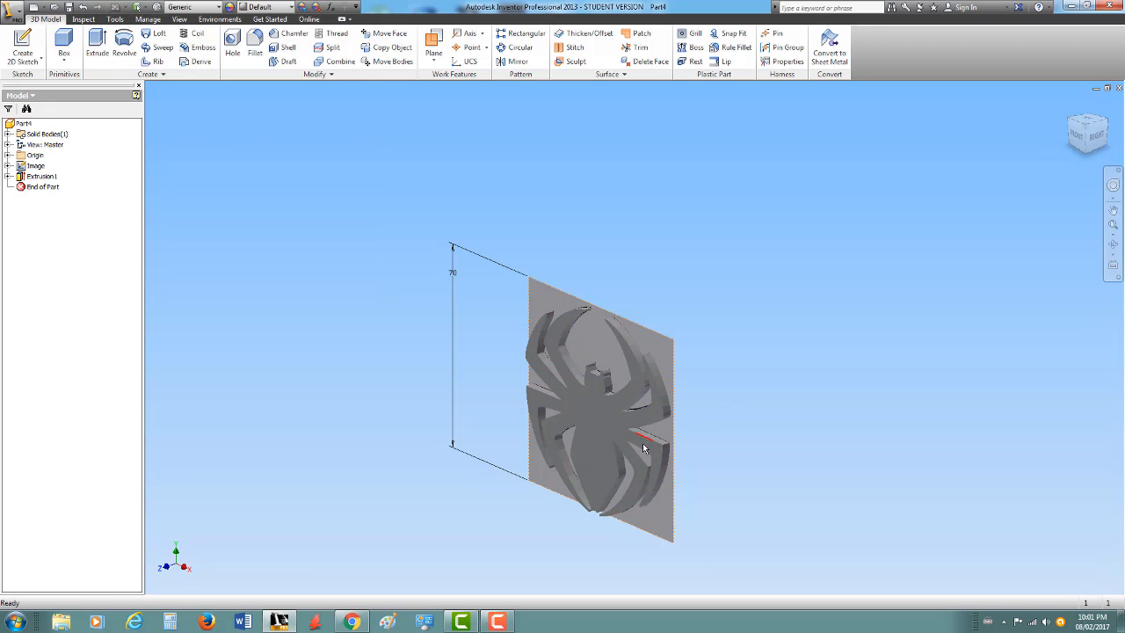
Hide the reference image sketch and inspect the extruded spider from several sides
mouse_move(642, 448)
middle_mouse_down("shift")
mouse_move(663, 475)
mouse_move(603, 478)
mouse_move(694, 349)
mouse_move(733, 377)
mouse_move(625, 462)
mouse_move(537, 482)
mouse_move(635, 513)
mouse_move(713, 495)
mouse_move(738, 510)
mouse_move(711, 465)
middle_mouse_up("shift")
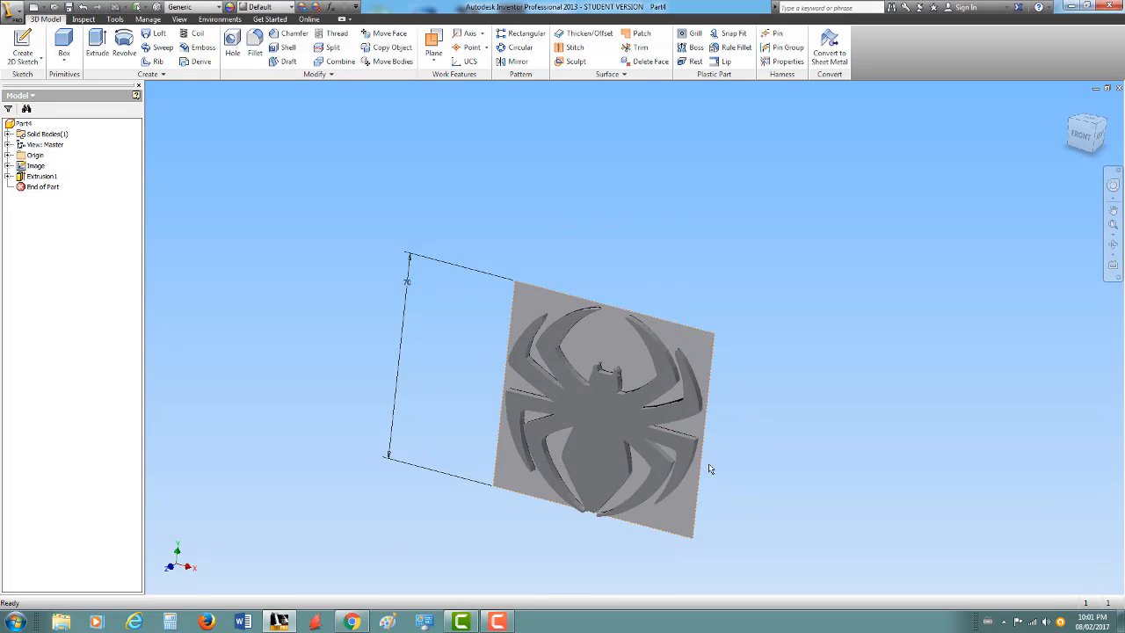
right_click(35, 165)
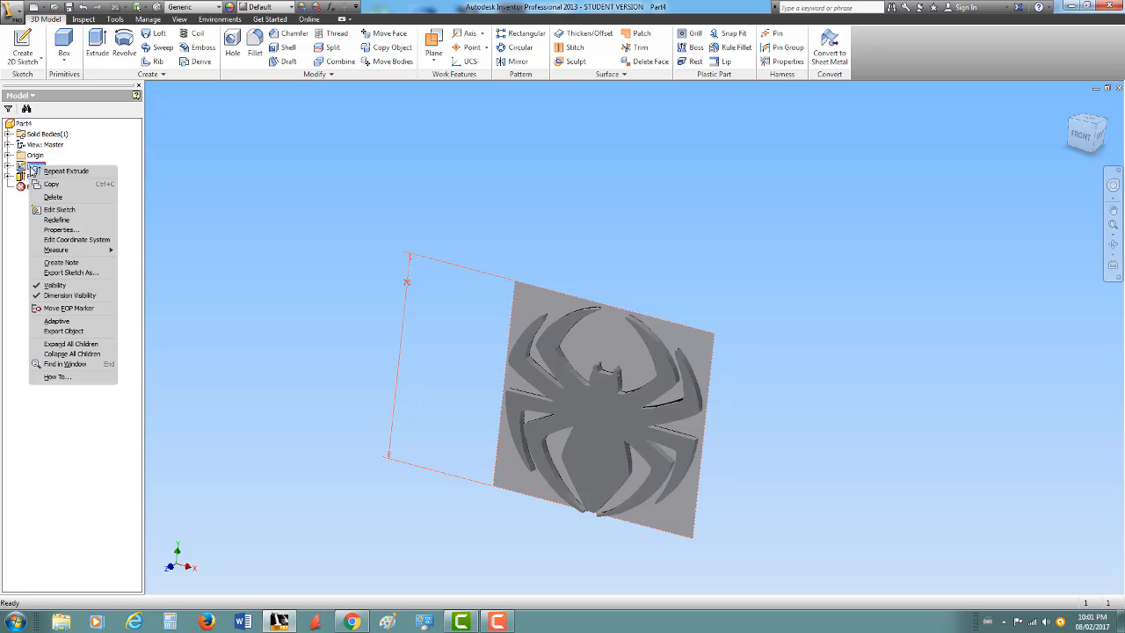
left_click(54, 285)
mouse_move(492, 432)
middle_mouse_down("shift")
mouse_move(721, 431)
mouse_move(630, 342)
mouse_move(495, 279)
mouse_move(255, 325)
mouse_move(419, 477)
mouse_move(281, 450)
mouse_move(311, 344)
mouse_move(246, 294)
mouse_move(430, 340)
middle_mouse_up("shift")
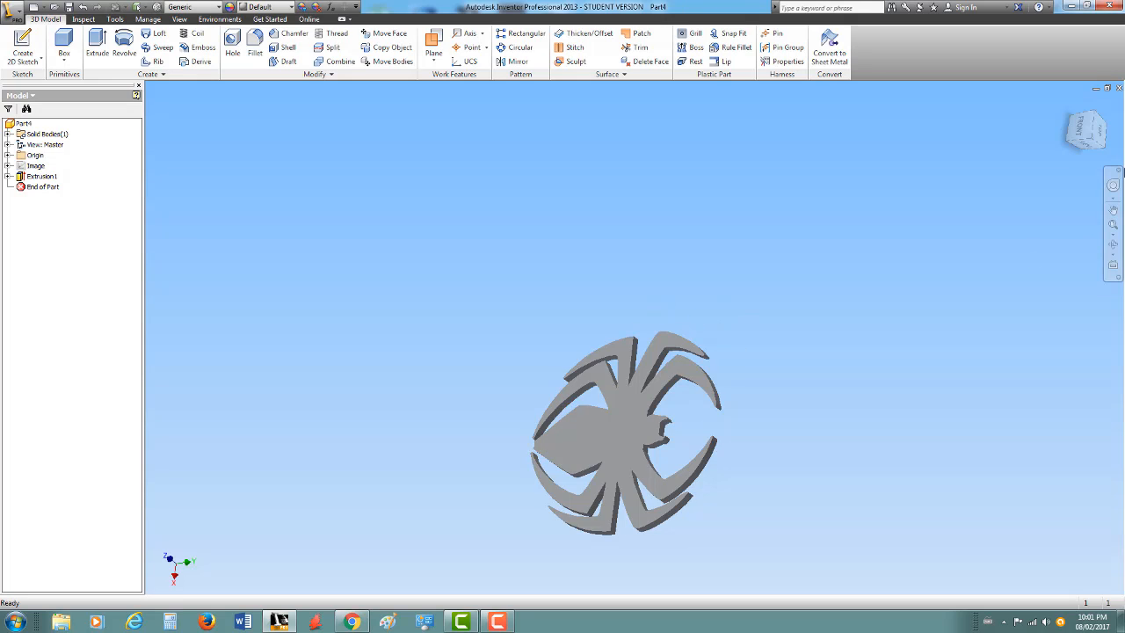
mouse_move(1074, 147)
left_mouse_down()
mouse_move(1011, 193)
mouse_move(932, 220)
mouse_move(993, 255)
mouse_move(931, 290)
mouse_move(893, 276)
left_mouse_up()
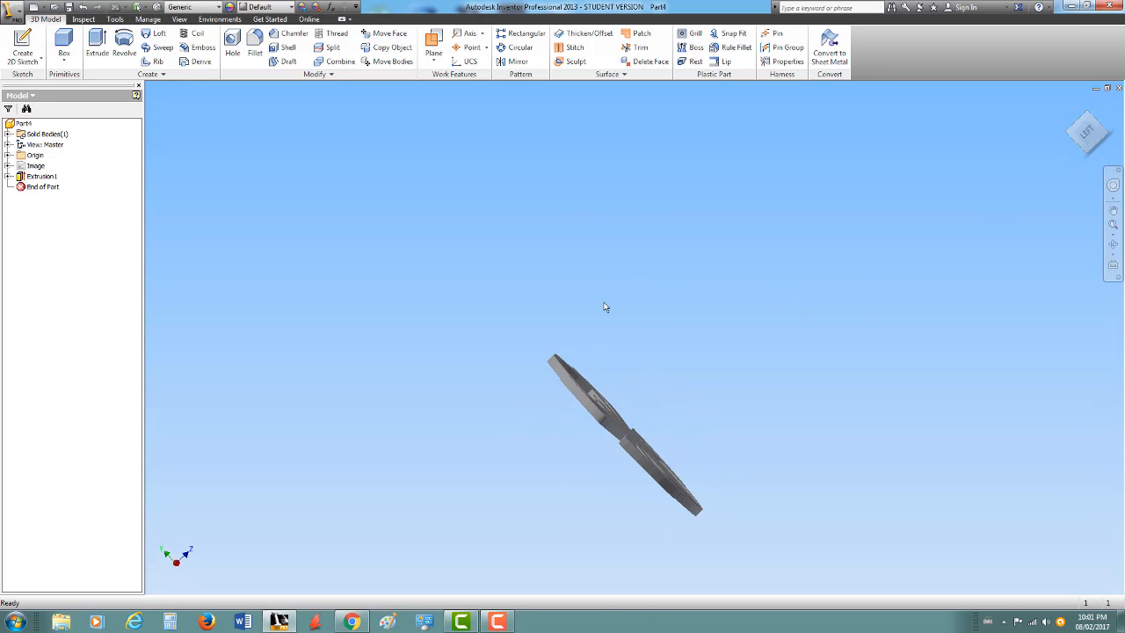
middle_click_drag(604, 307, 774, 277, "shift")
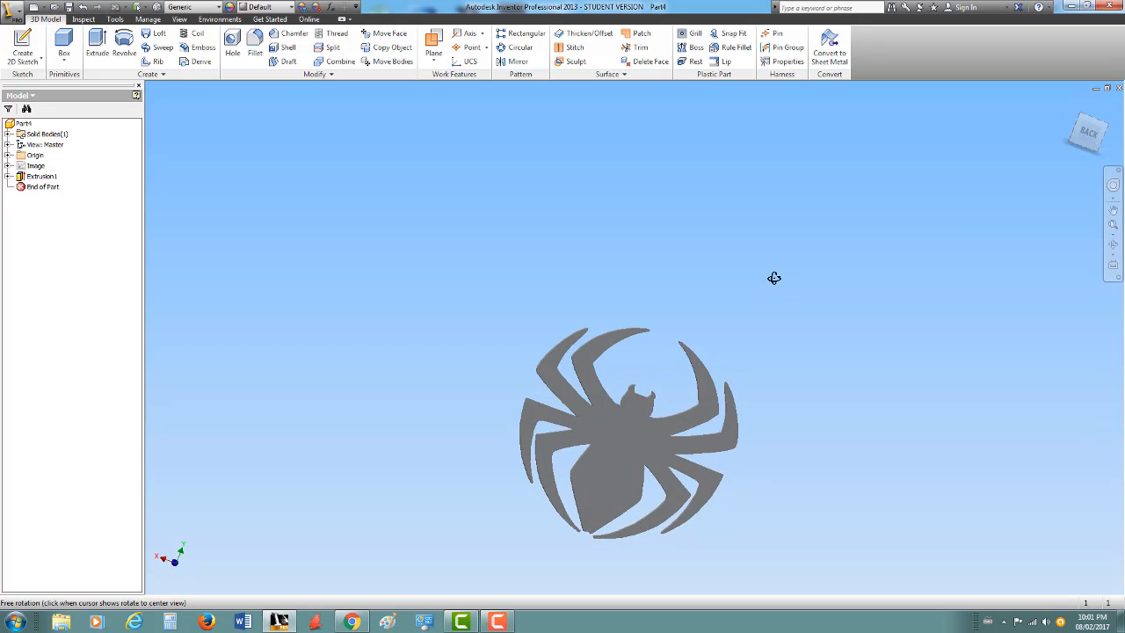
left_click(1069, 108)
left_click(1069, 108)
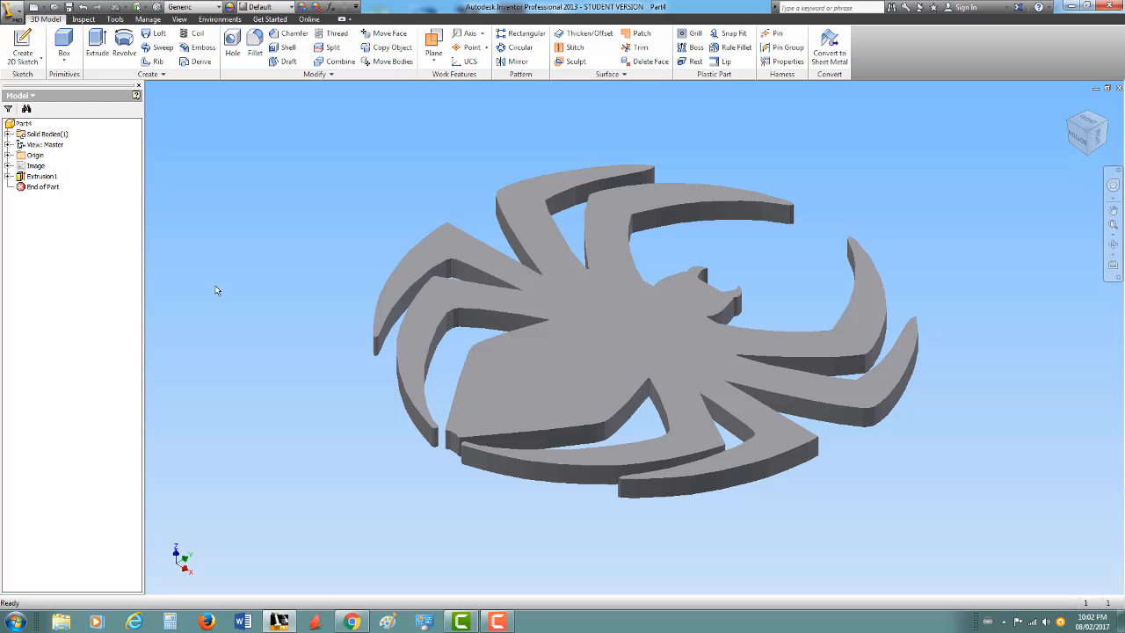
Show the reference image sketch under the extruded spider and hide it again
left_click(8, 167)
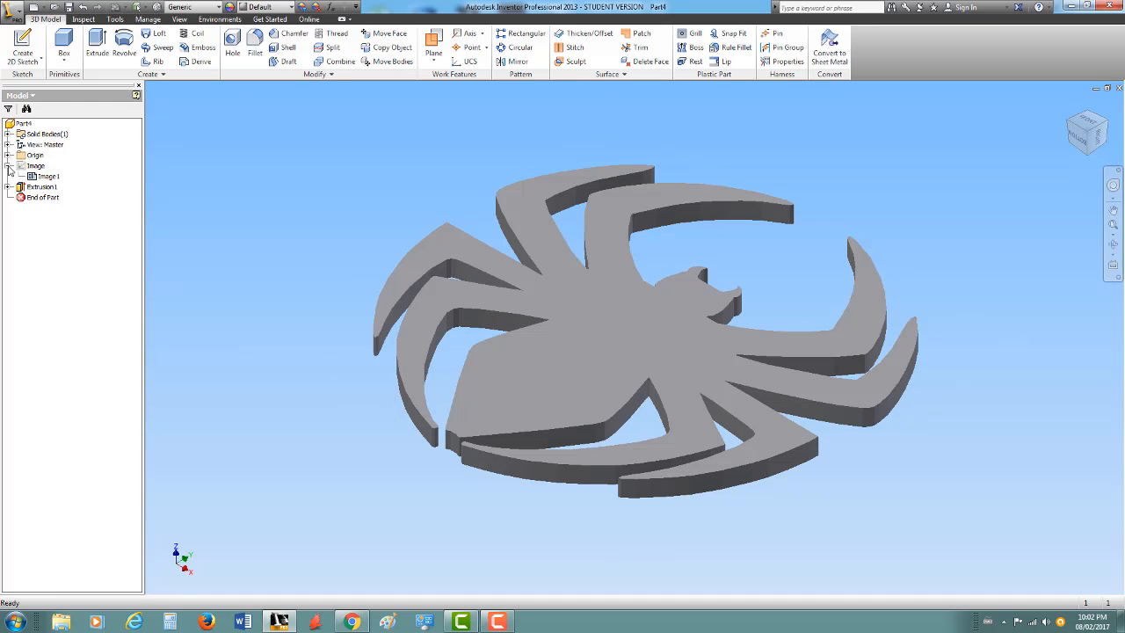
left_click(8, 166)
right_click(23, 168)
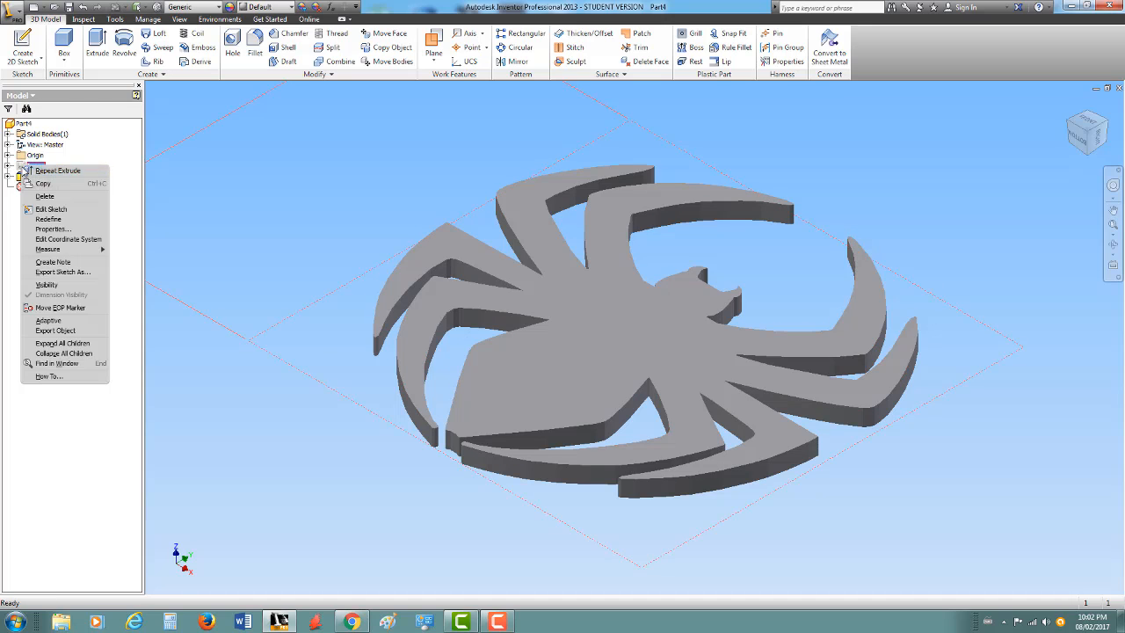
left_click(47, 285)
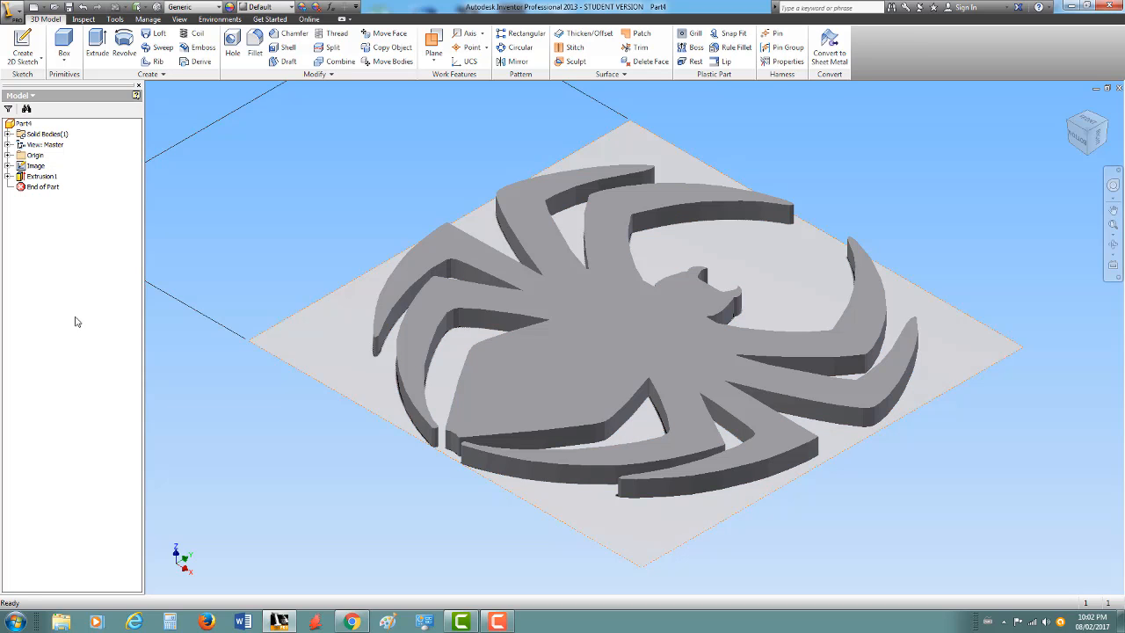
right_click(22, 167)
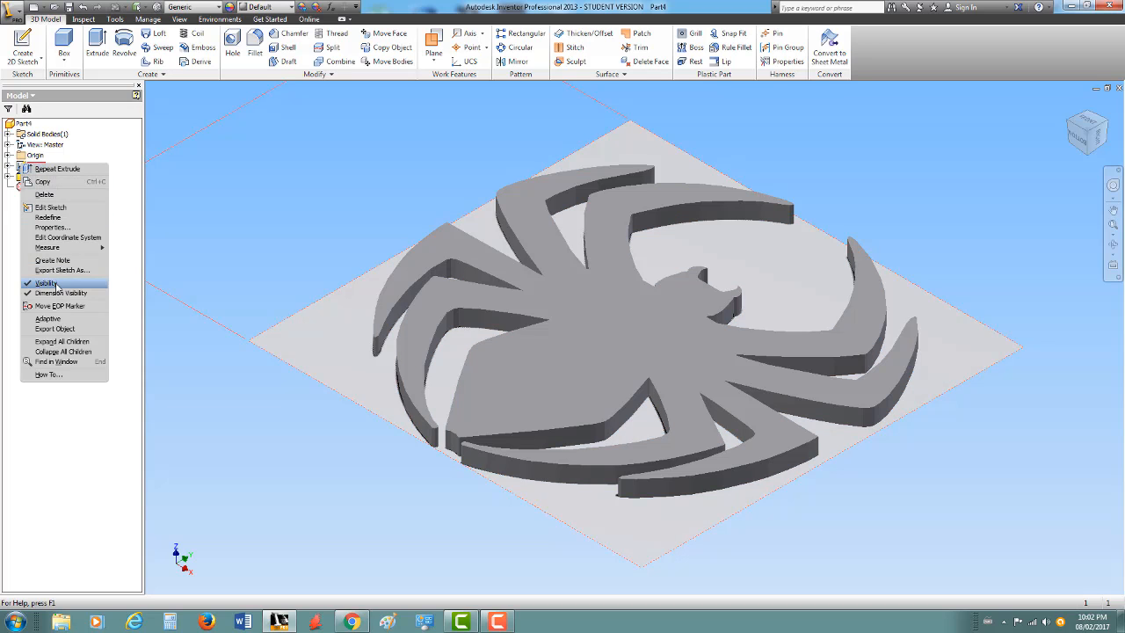
left_click(56, 285)
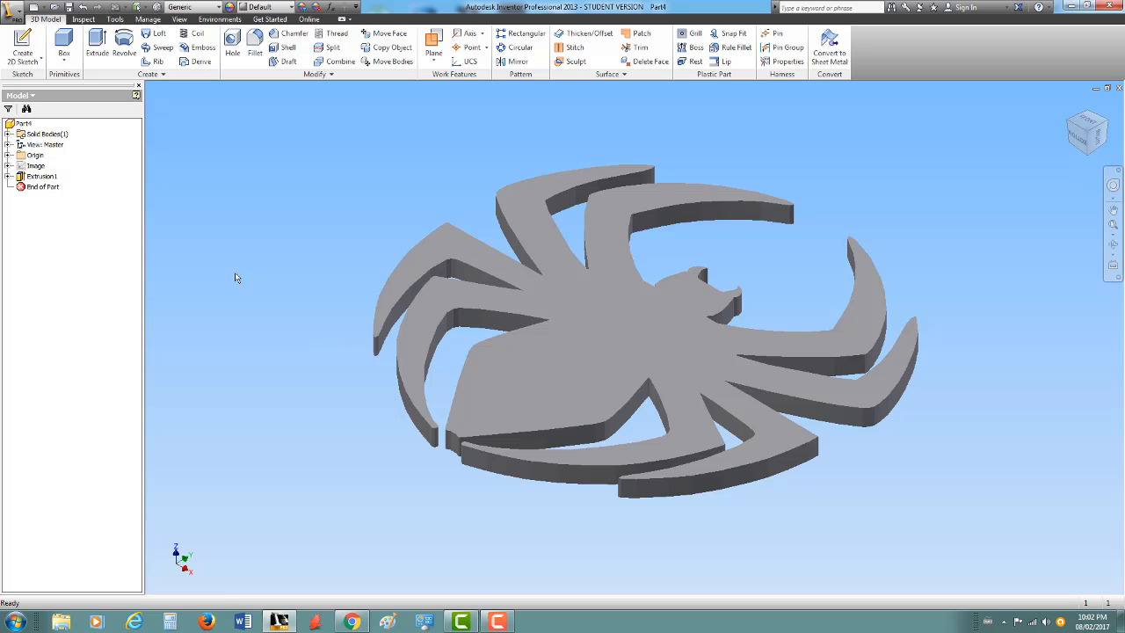
right_click(33, 167)
left_click(56, 286)
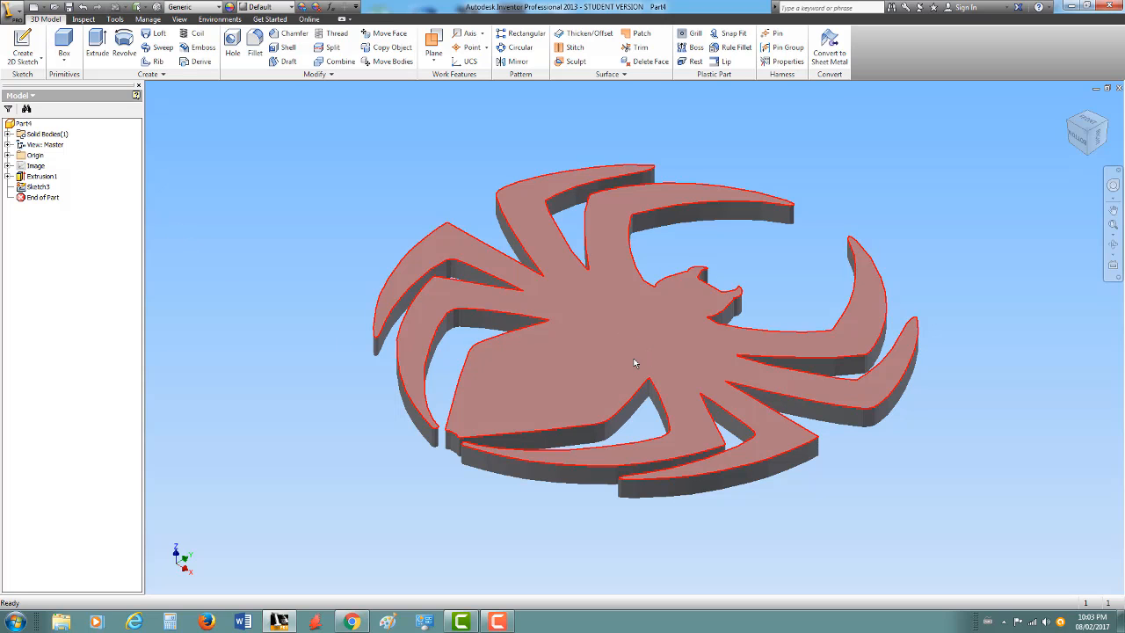
Start a new 2D sketch on the flat back face of the extruded spider
middle_click_drag(642, 352, 681, 289, "shift")
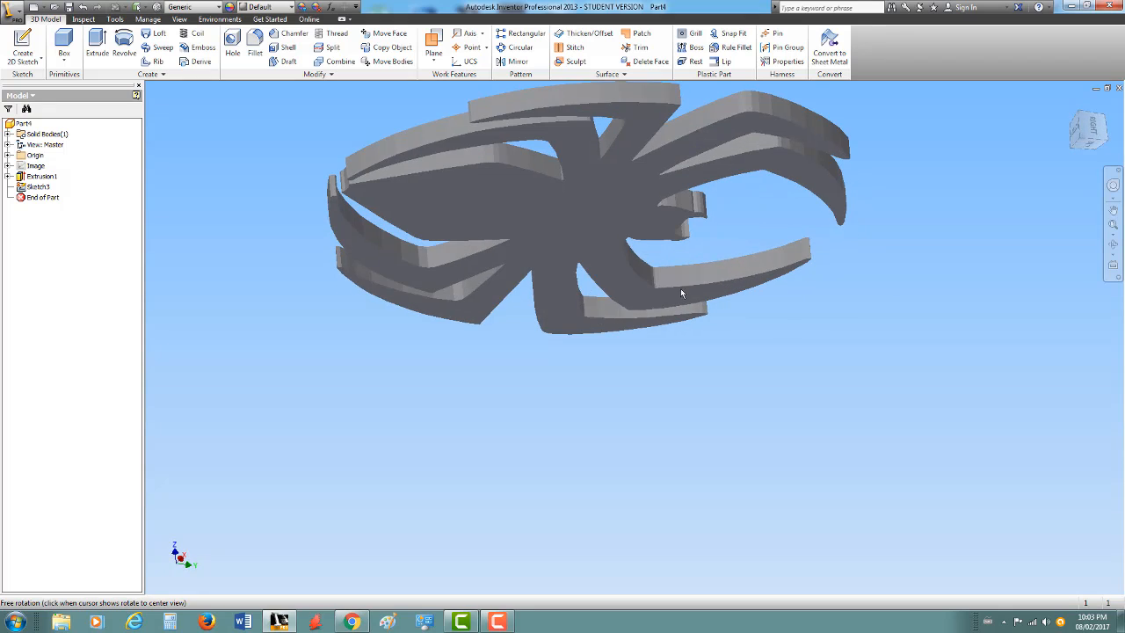
mouse_move(1088, 126)
left_mouse_down()
mouse_move(1092, 151)
mouse_move(1082, 104)
left_mouse_up()
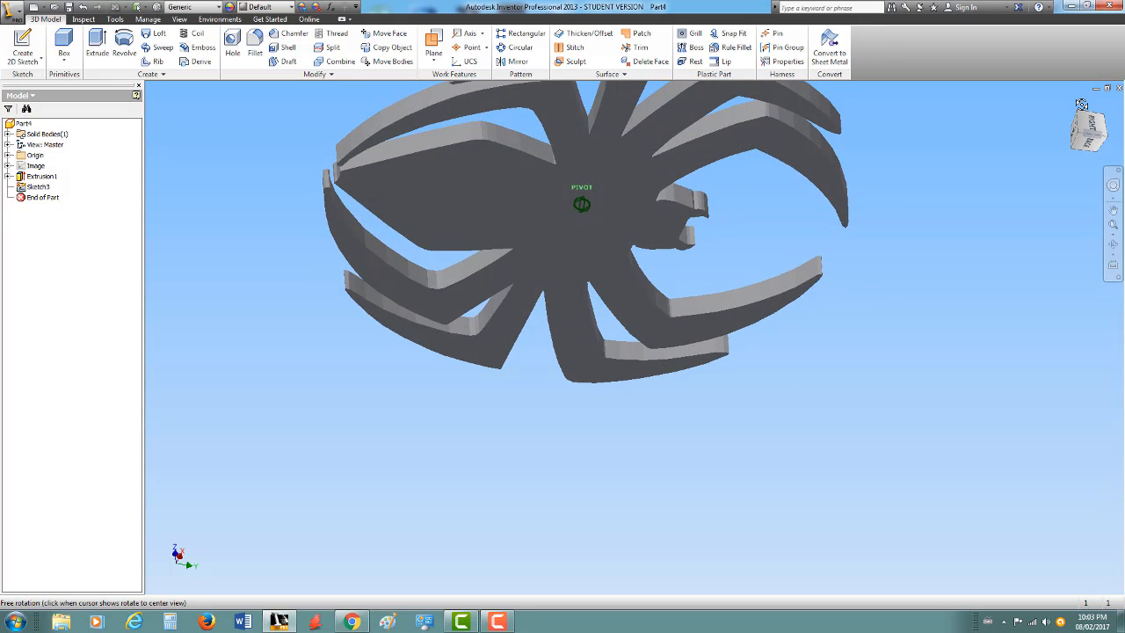
middle_click_drag(546, 270, 543, 360)
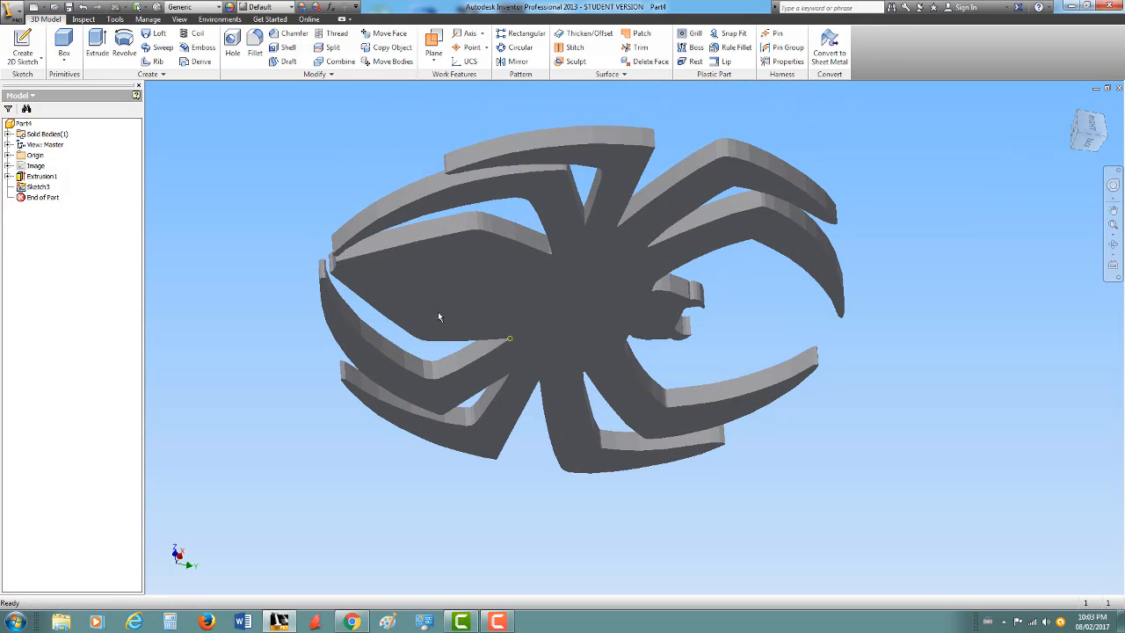
left_click(15, 54)
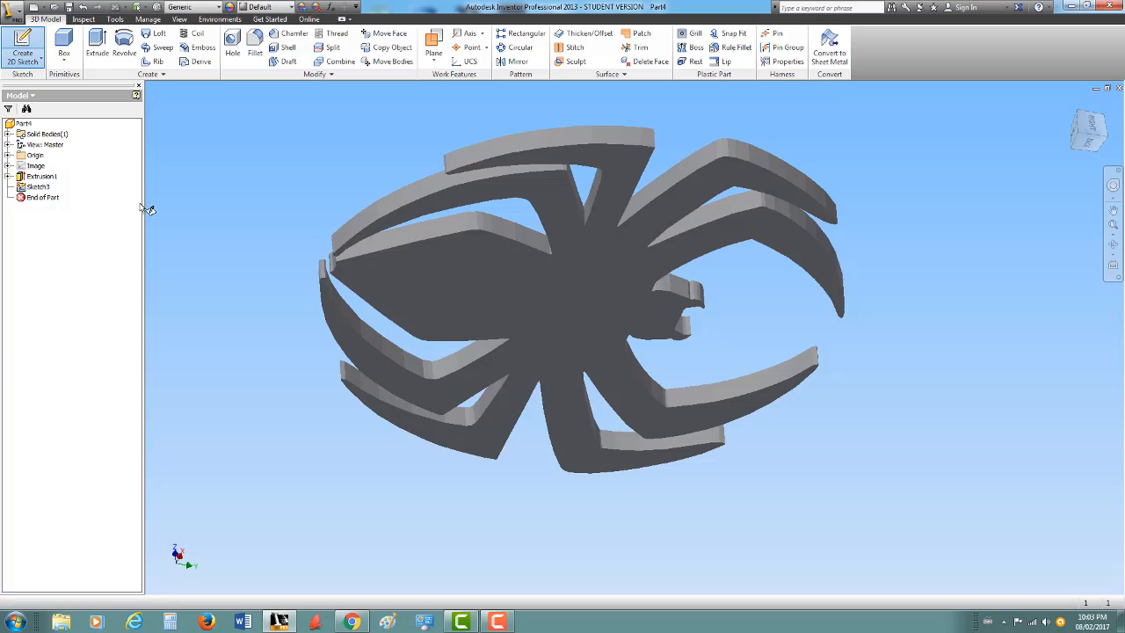
left_click(542, 305)
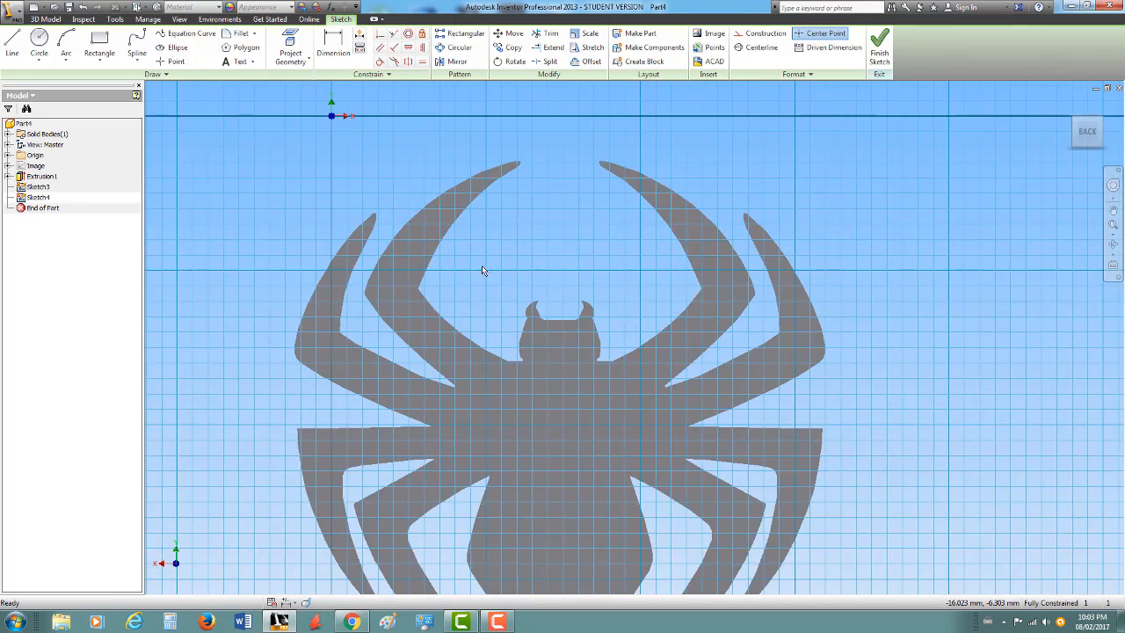
Draw a circle about 79 mm in diameter around the whole spider, centred on its body
scroll(495, 312, "down", 3)
scroll(497, 335, "up", 5)
middle_click_drag(504, 399, 473, 349)
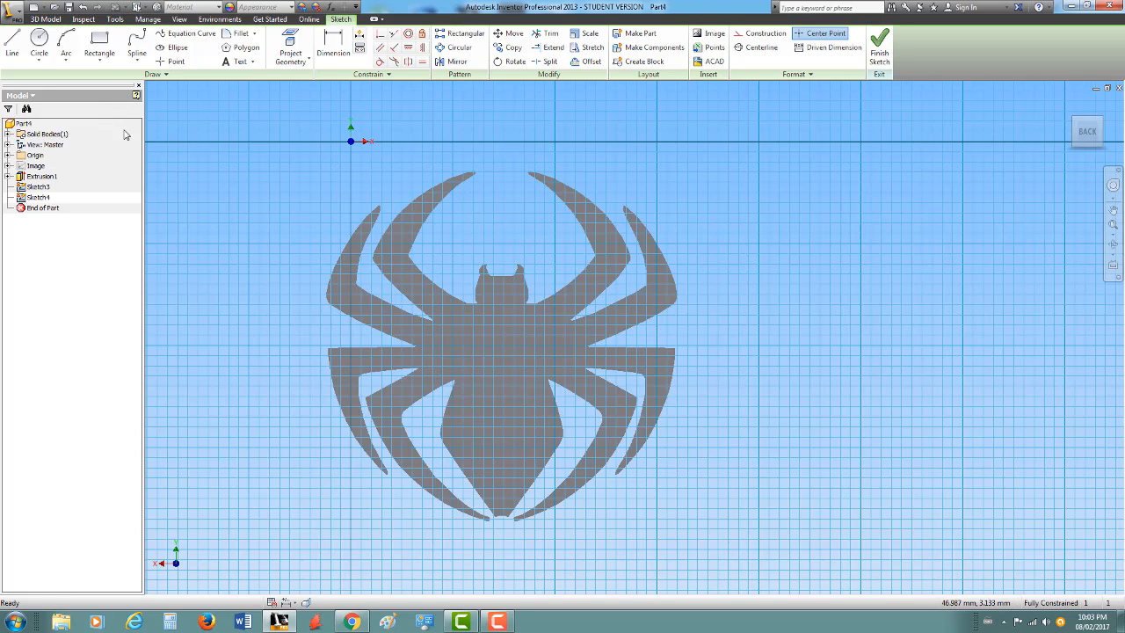
left_click(37, 40)
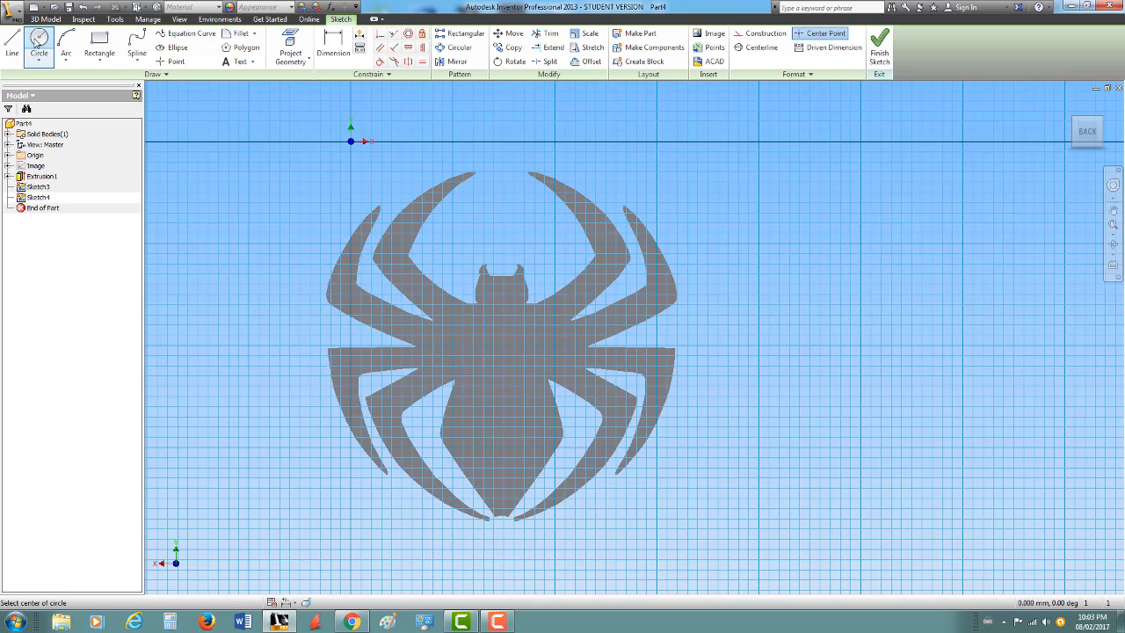
left_click(500, 354)
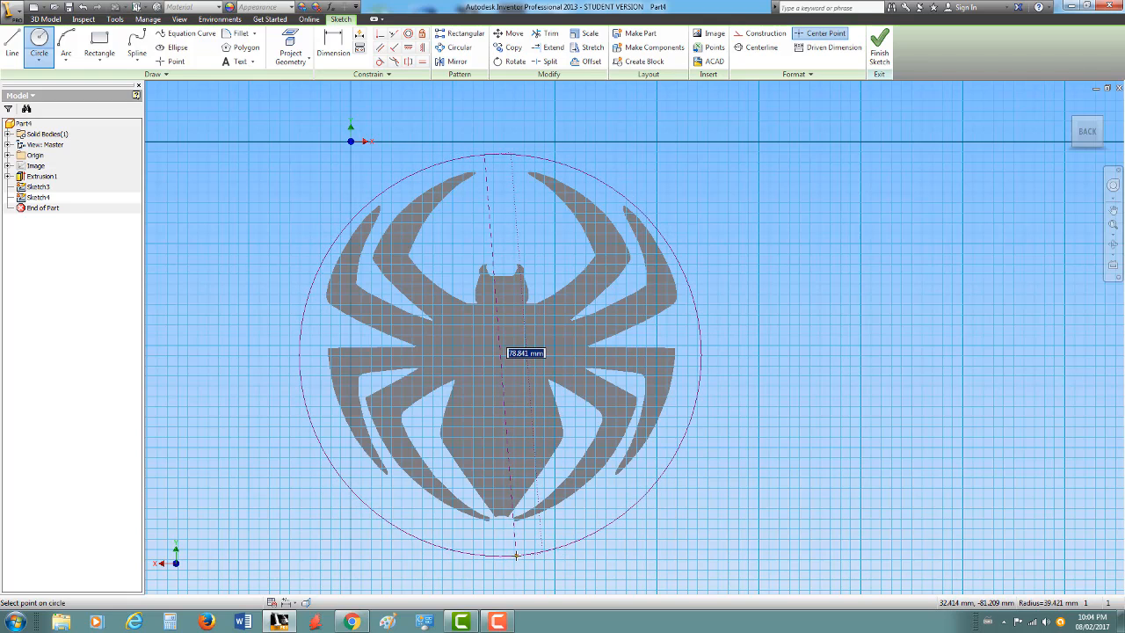
left_click(516, 556)
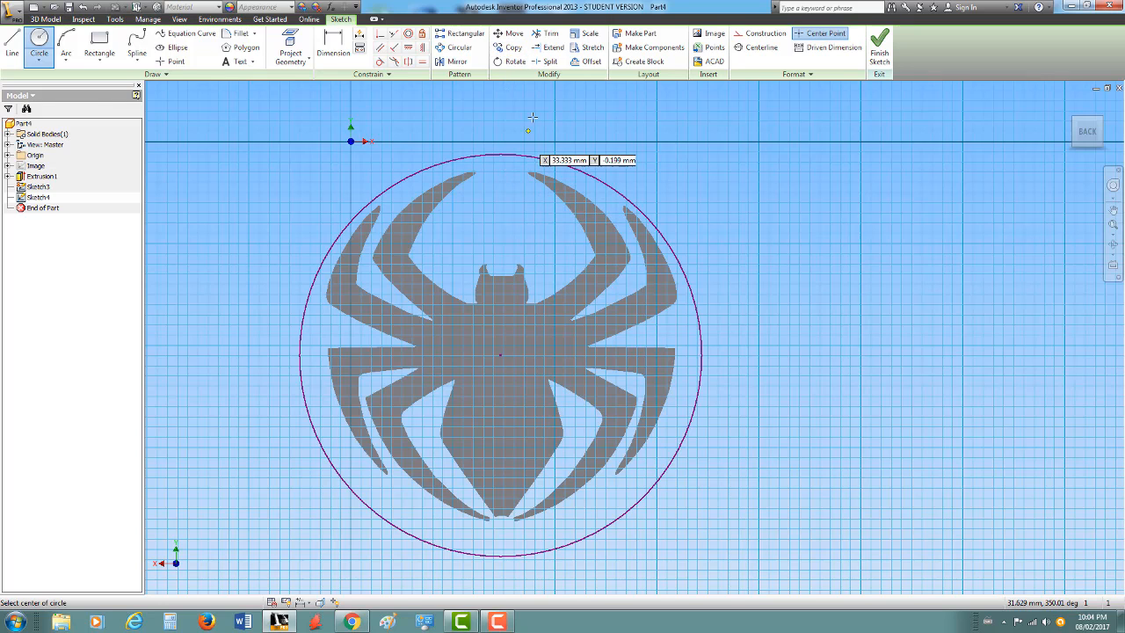
Move the circle slightly upward by its centre point to even out the margin around the spider
left_click(512, 35)
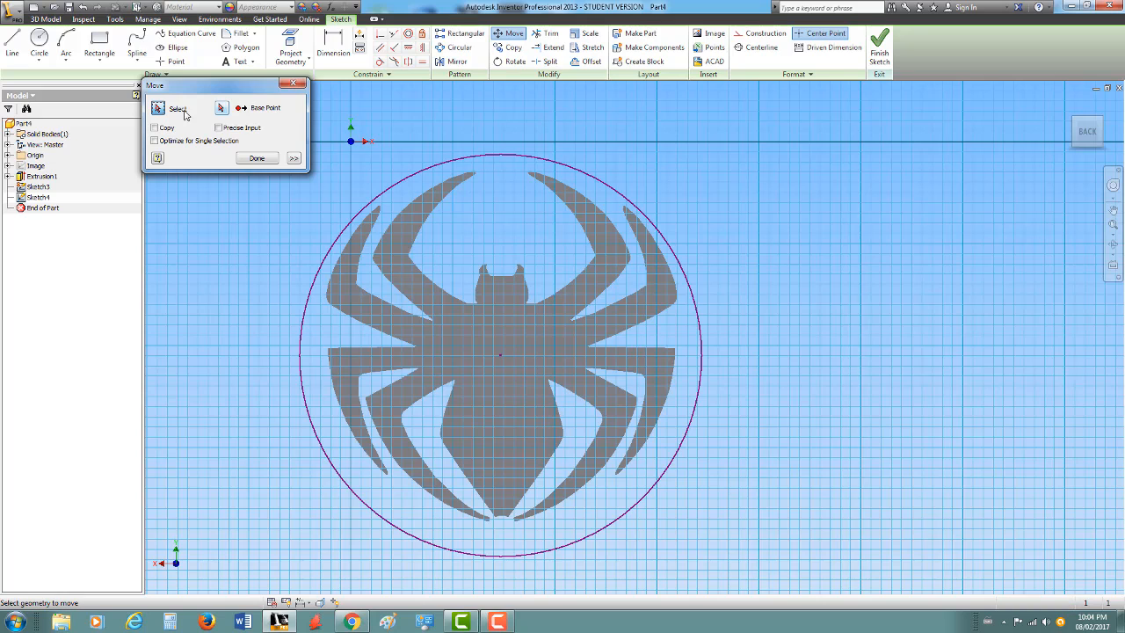
left_click(438, 169)
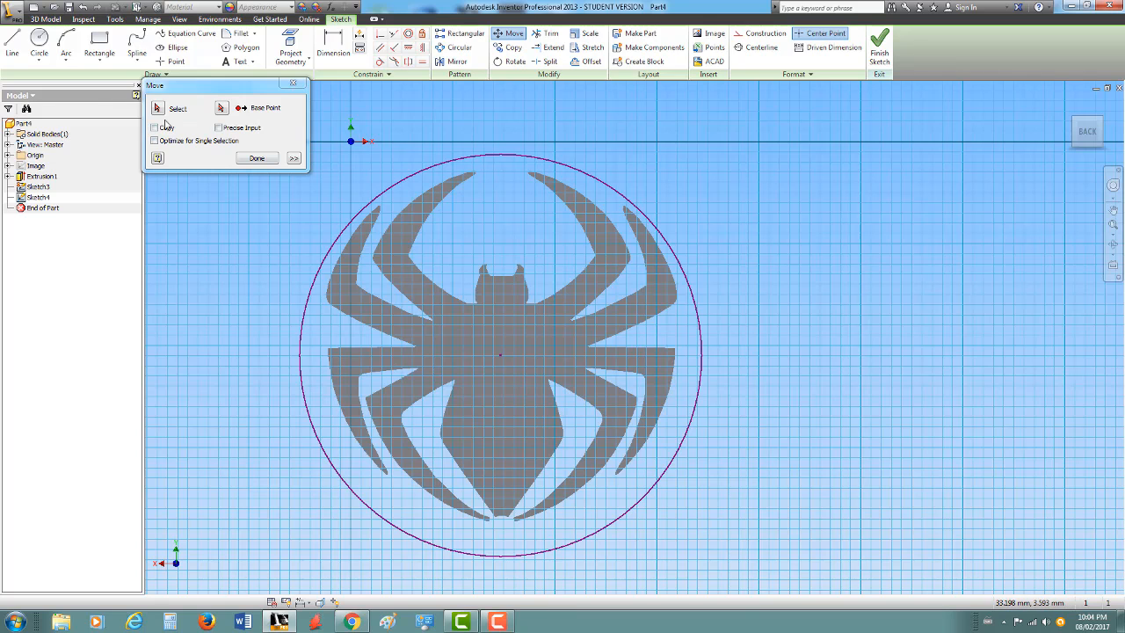
left_click(400, 184)
left_click(161, 112)
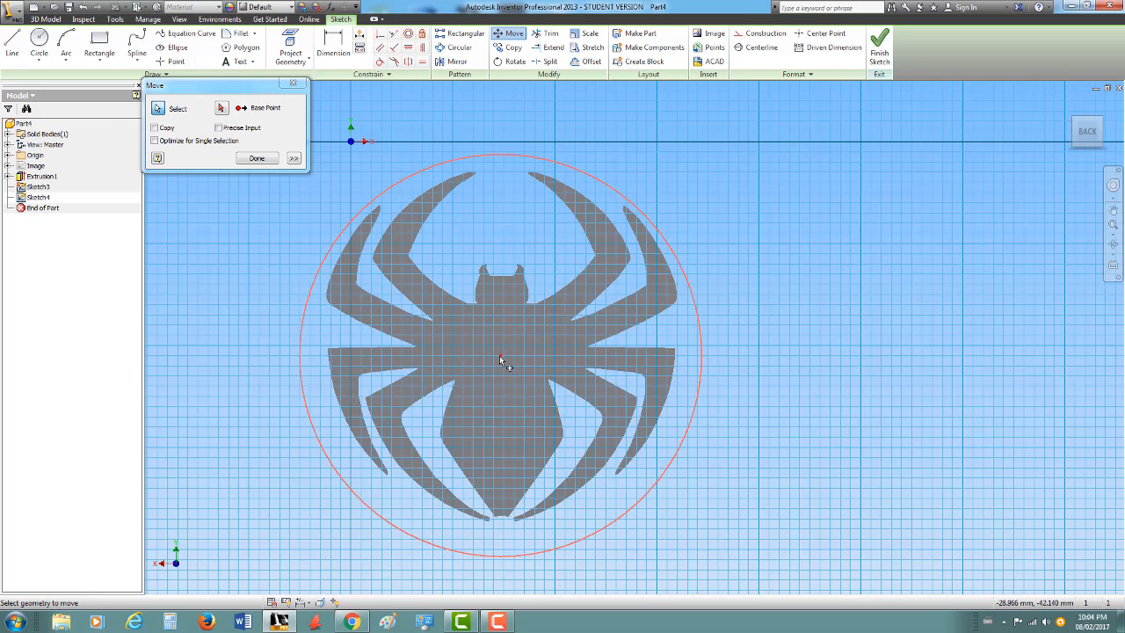
left_click(221, 109)
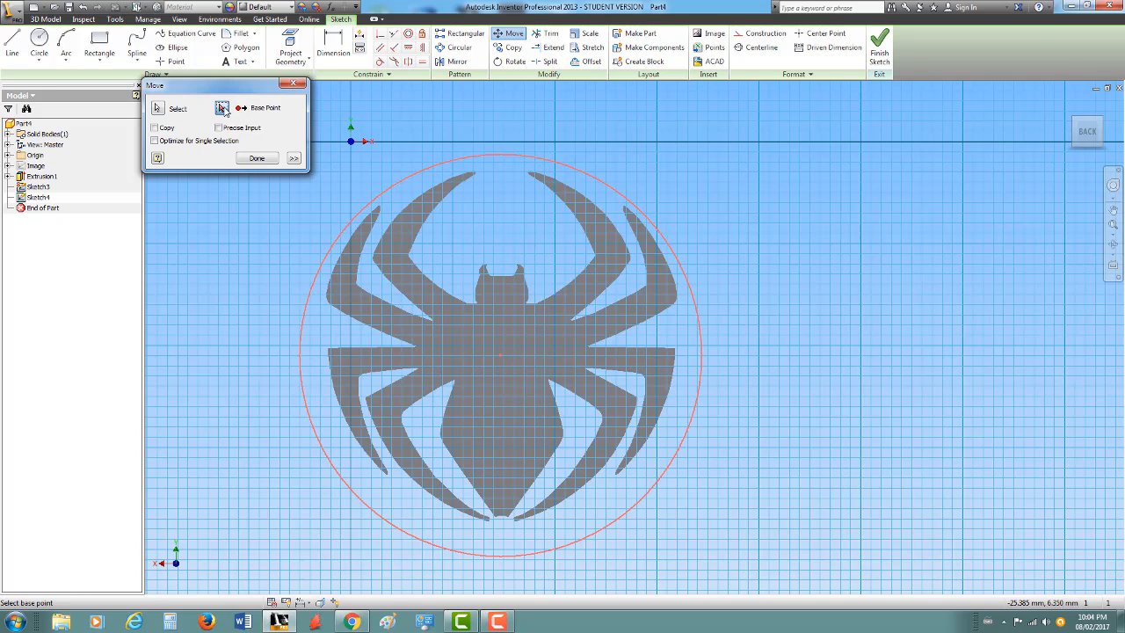
left_click(498, 356)
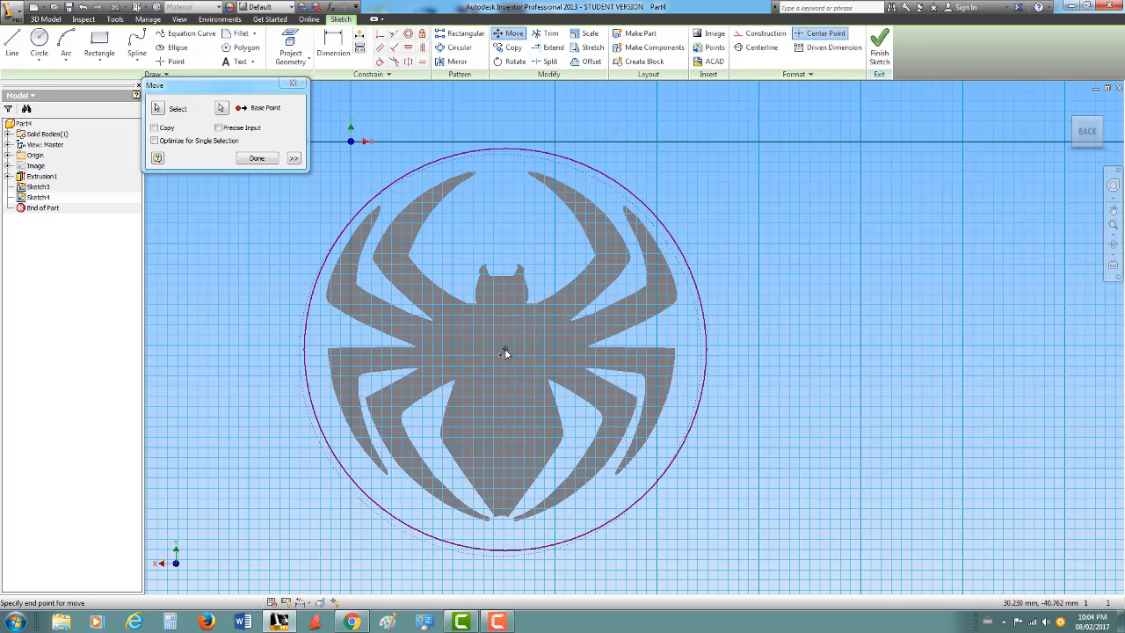
scroll(505, 352, "down", 2)
scroll(504, 353, "up", 3)
scroll(504, 353, "up", 3)
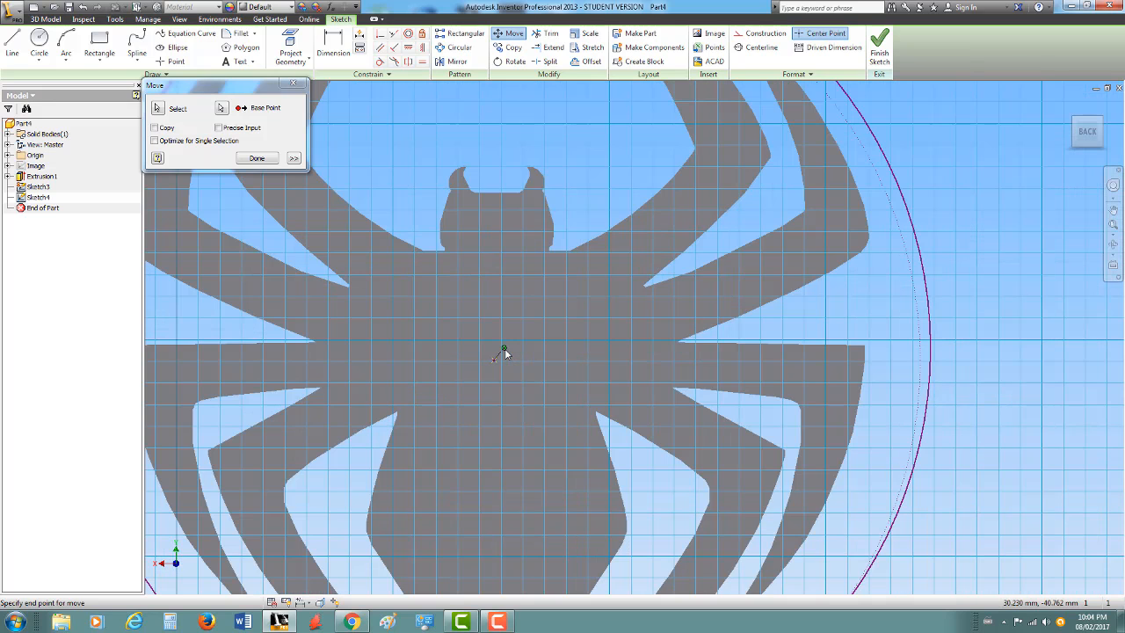
scroll(505, 352, "down", 2)
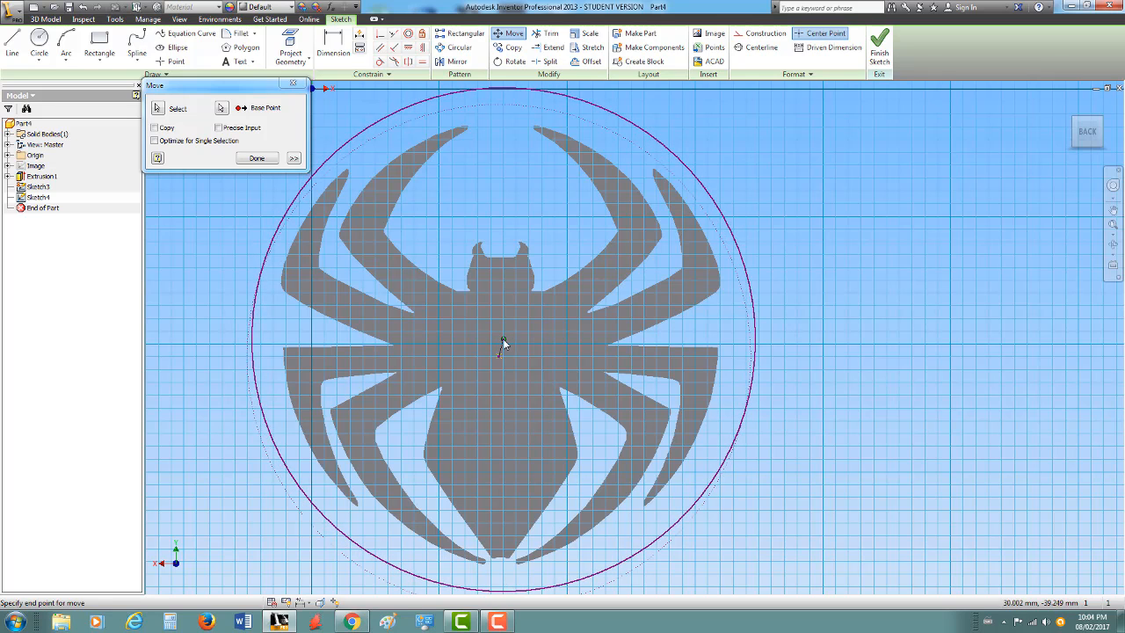
left_click(502, 342)
scroll(758, 376, "up", 2)
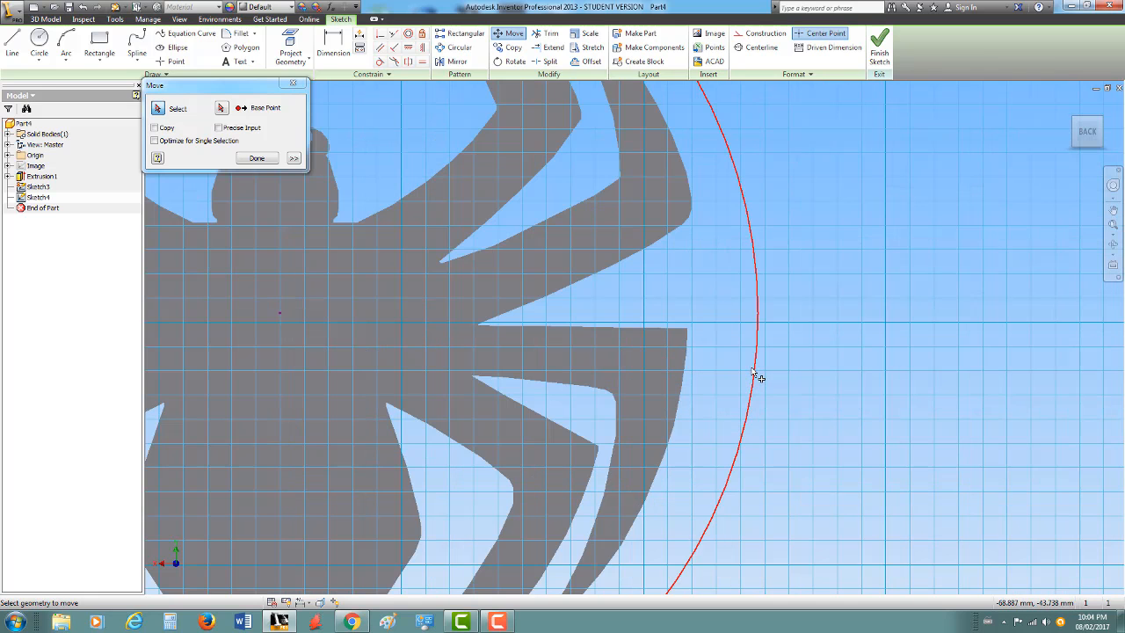
scroll(758, 376, "down", 3)
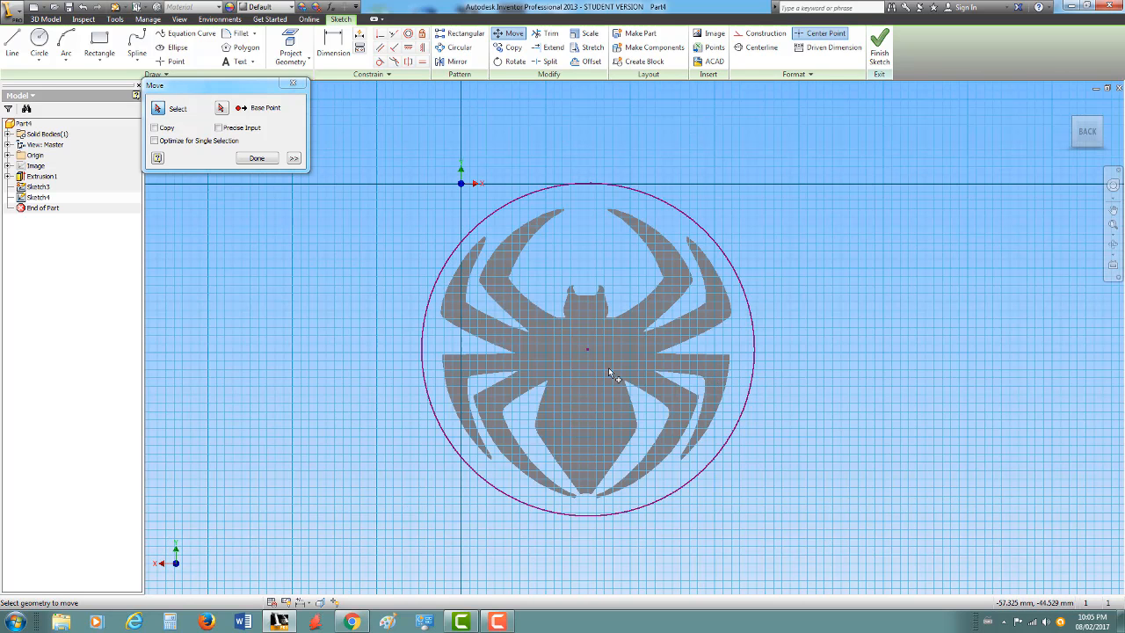
Shift the circle once more by its centre point to align it with the spider's vertical axis, and finish the sketch
left_click(160, 109)
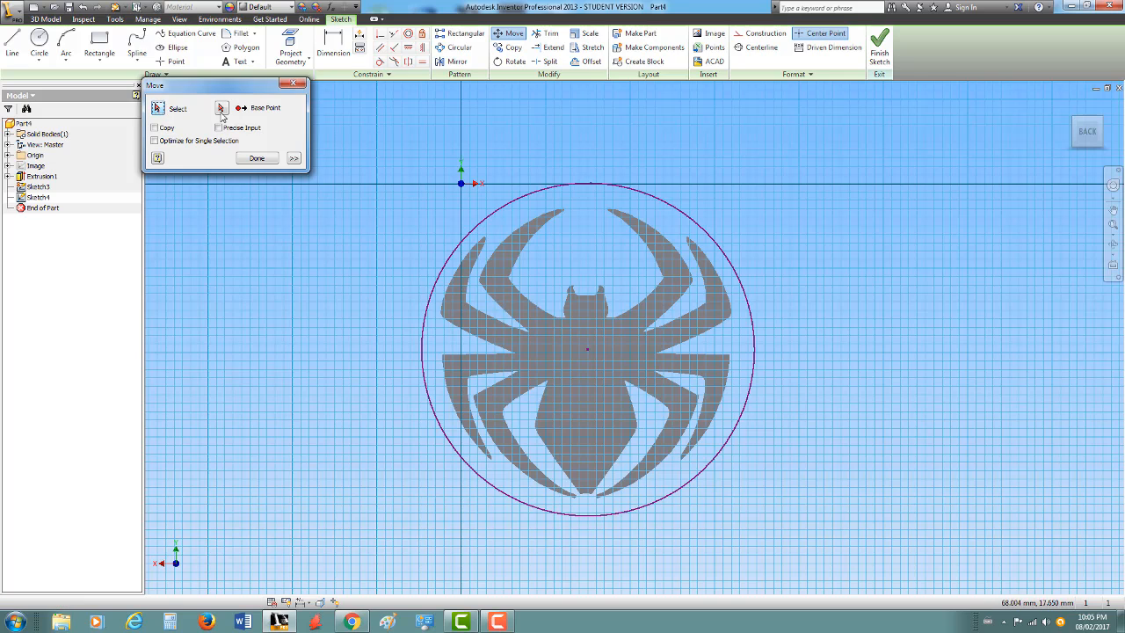
left_click(554, 188)
left_click(221, 107)
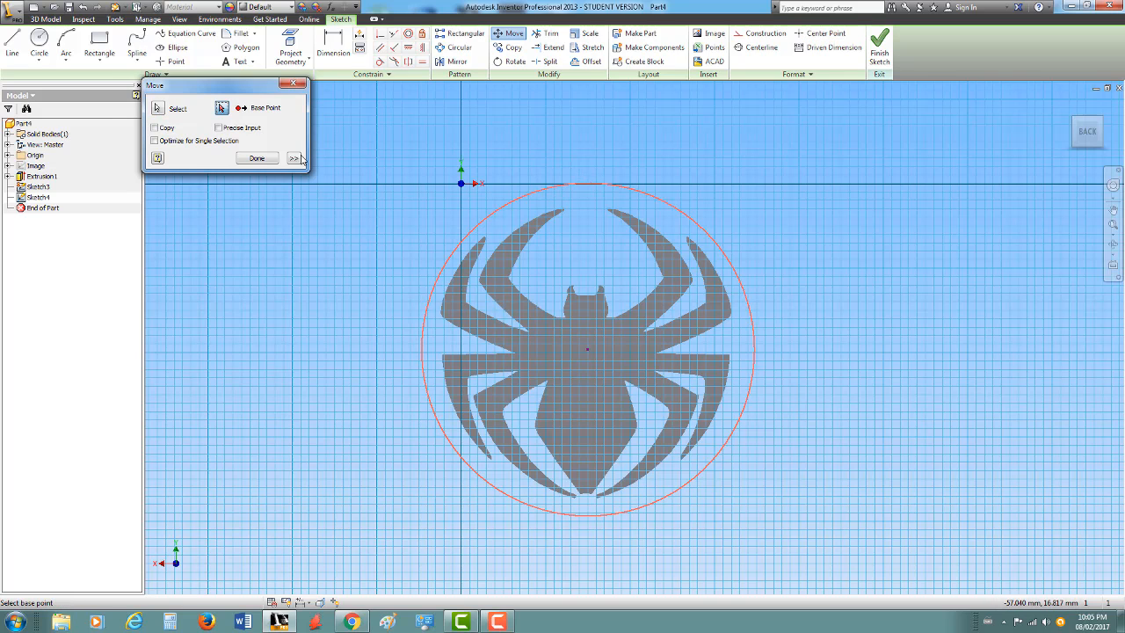
left_click(587, 353)
scroll(587, 352, "down", 5)
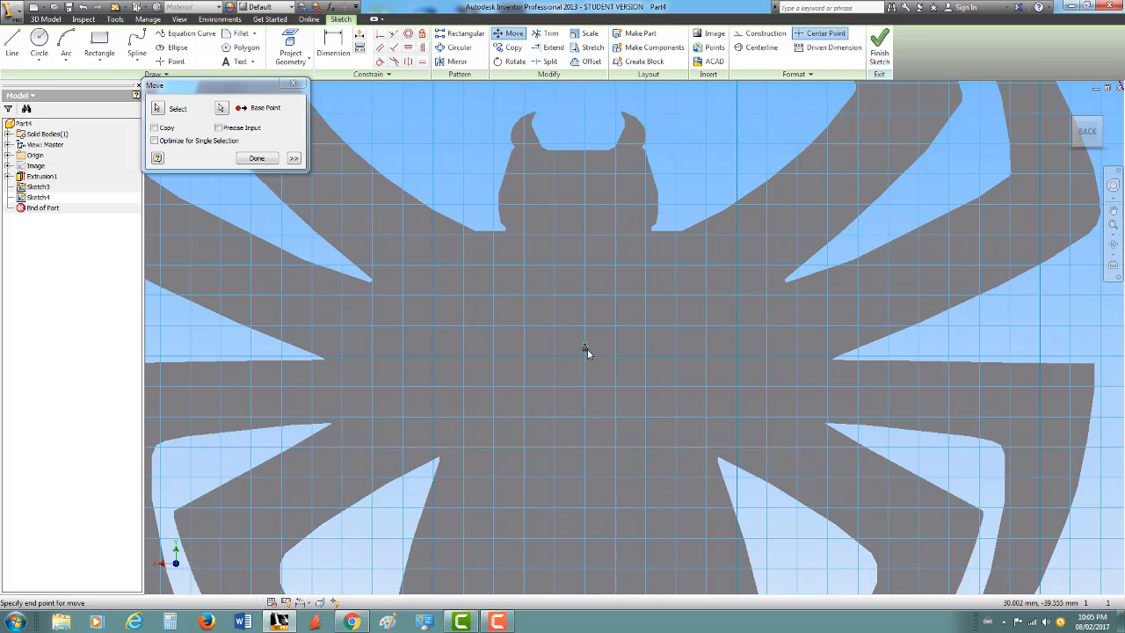
left_click(572, 341)
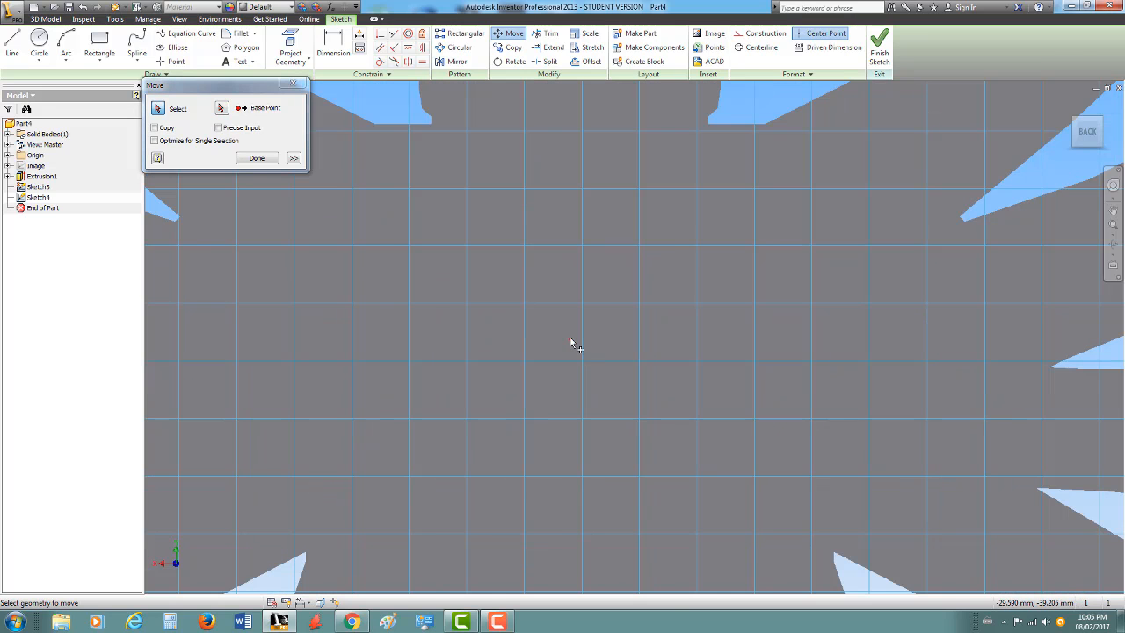
scroll(571, 340, "up", 5)
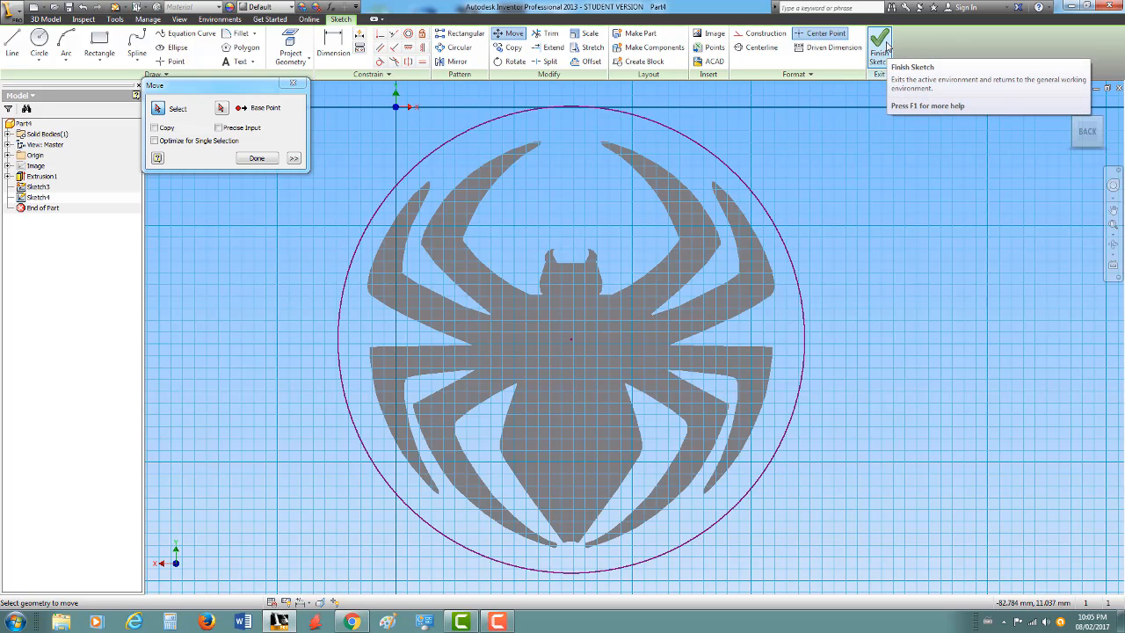
left_click(879, 48)
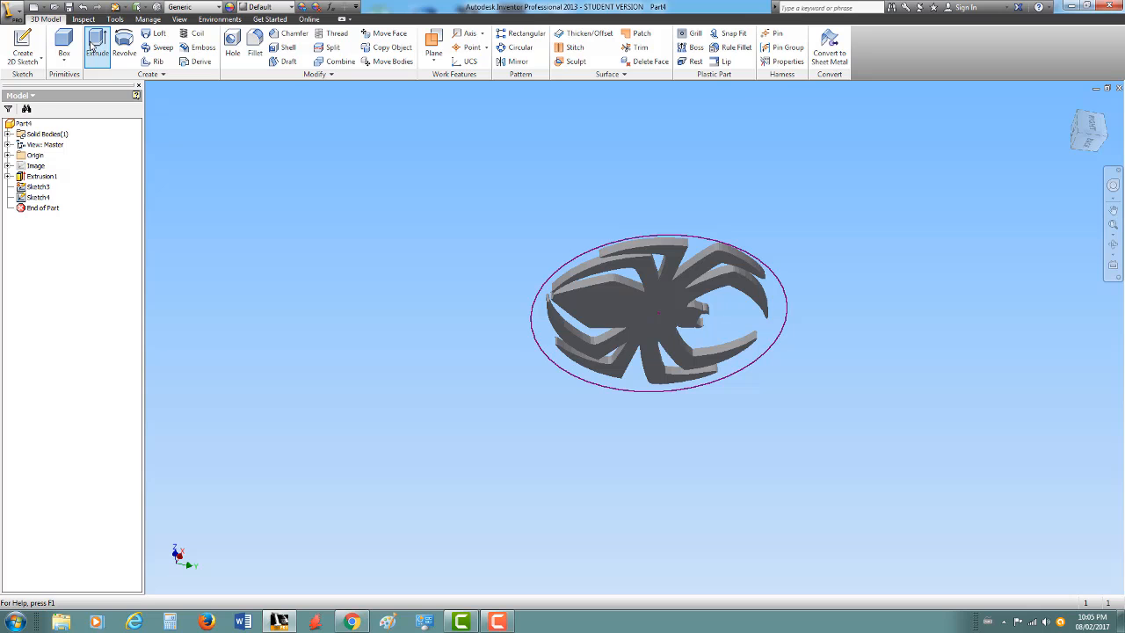
Extrude the circle 3 mm as a solid backing disc behind the spider
left_click(91, 46)
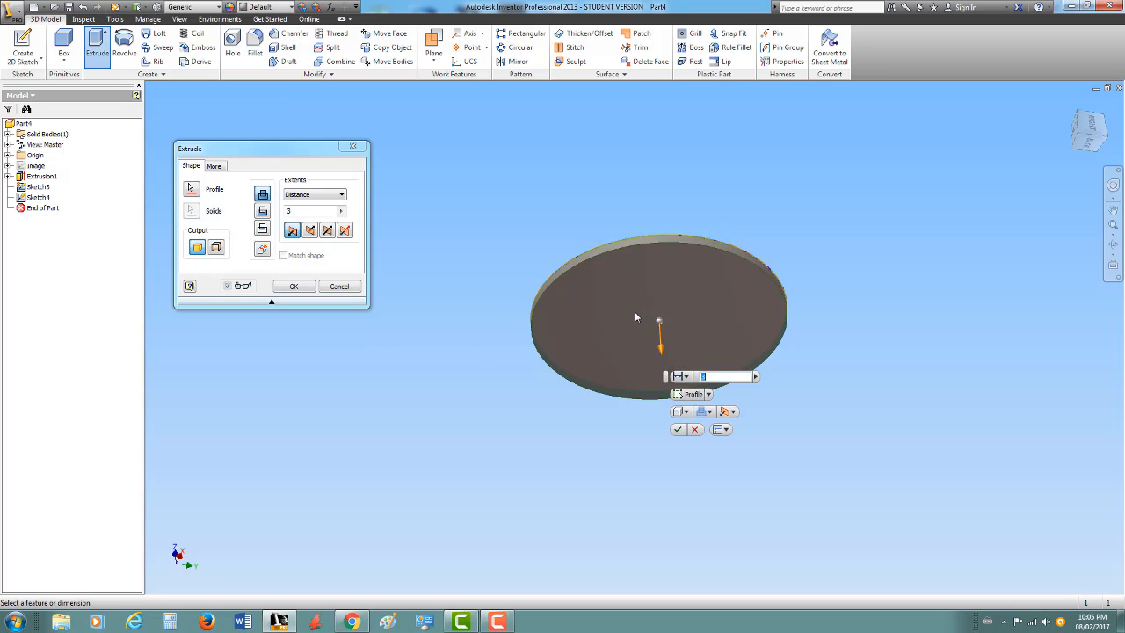
middle_click_drag(639, 331, 813, 405, "shift")
left_click(678, 430)
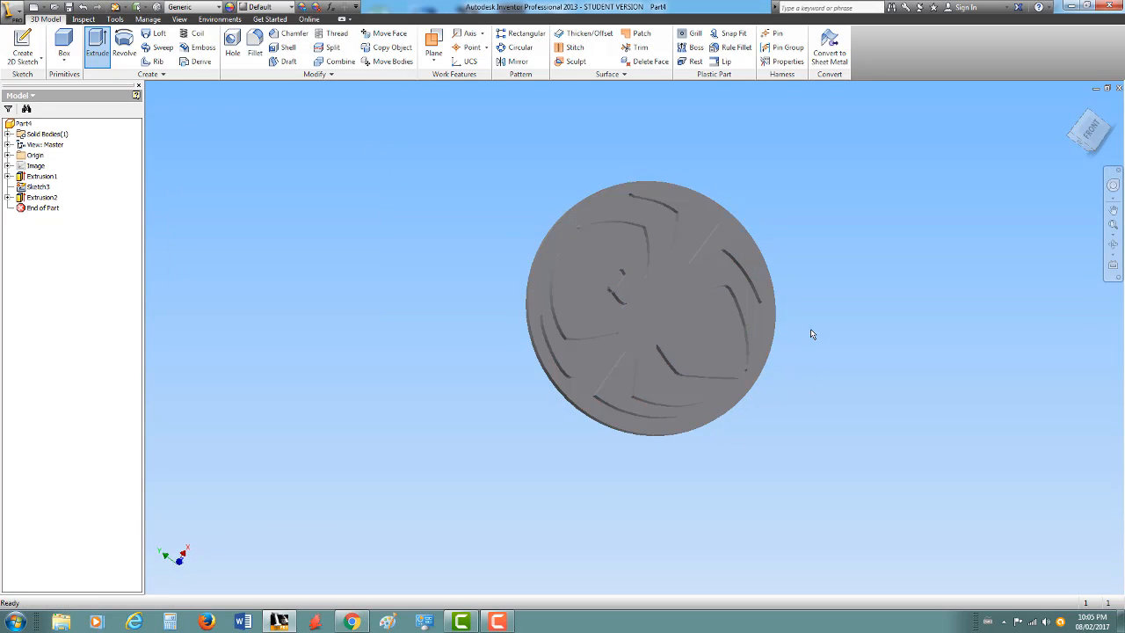
Set the model's visual style to Shaded with Edges
middle_click_drag(809, 329, 659, 404, "shift")
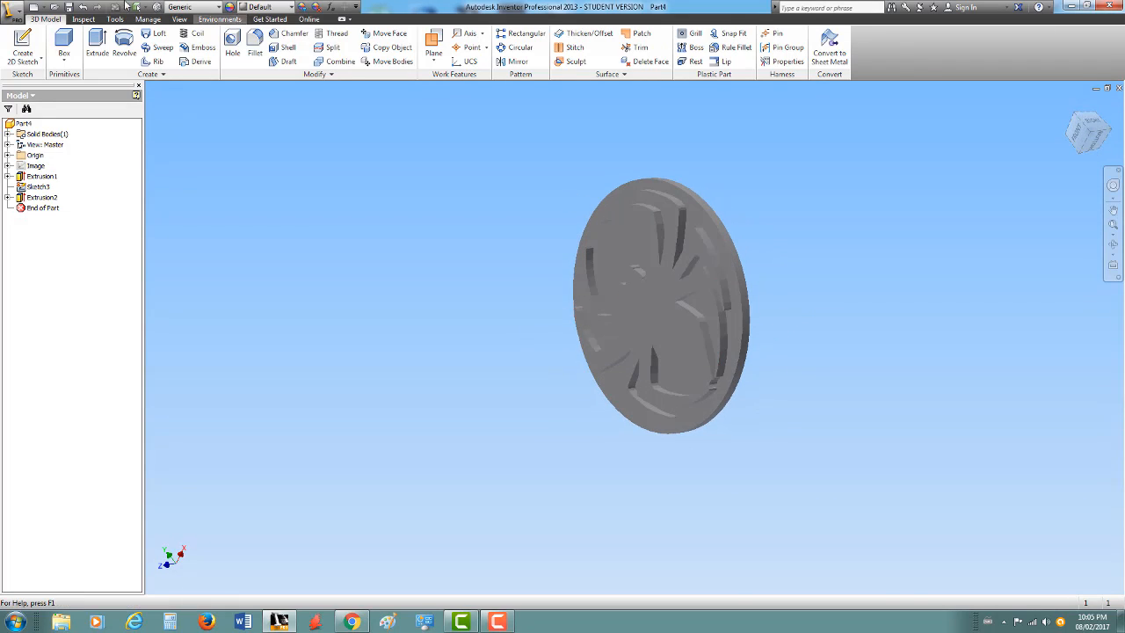
left_click(179, 19)
left_click(133, 55)
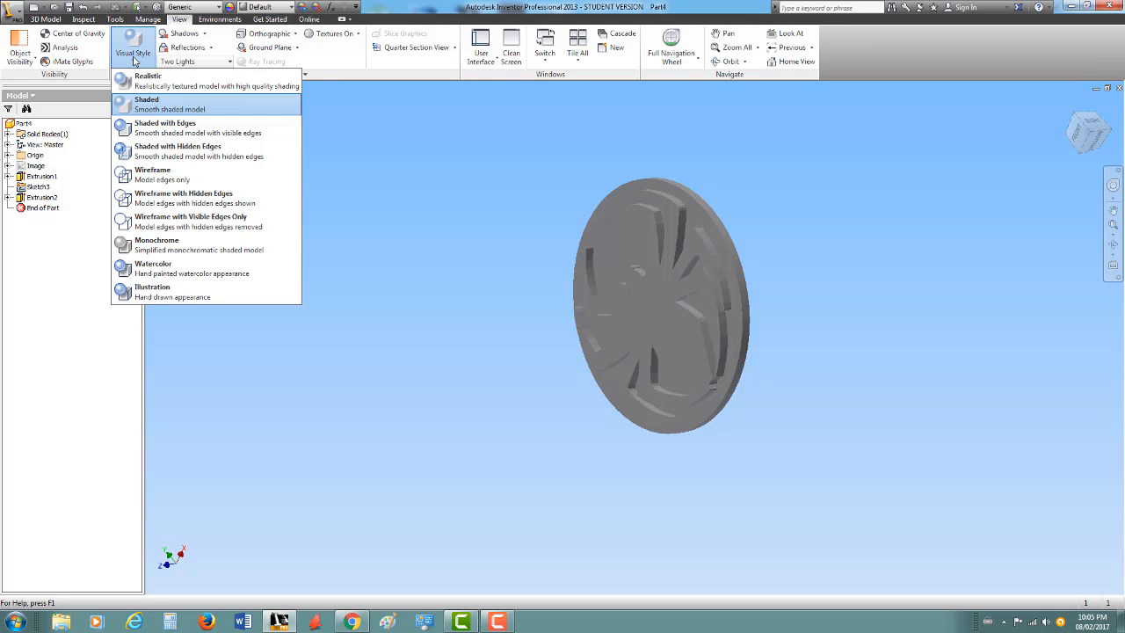
left_click(135, 128)
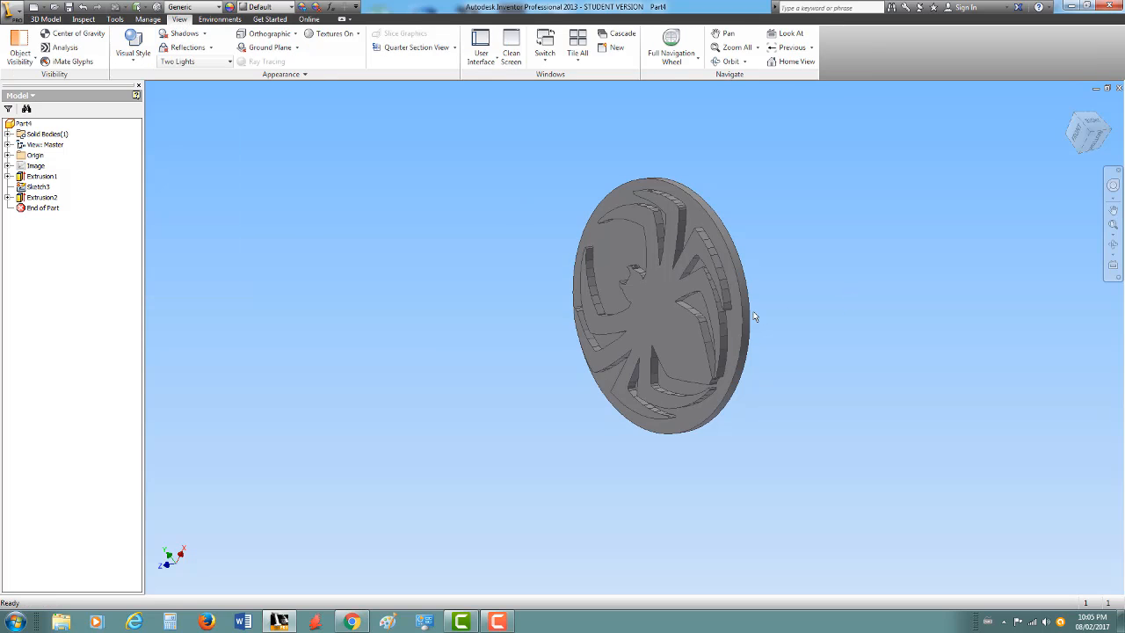
Start a sketch on the backing disc's front face and draw a circle about 5.5 mm in diameter above the spider's head, near the disc's rim
middle_click_drag(755, 317, 845, 326, "shift")
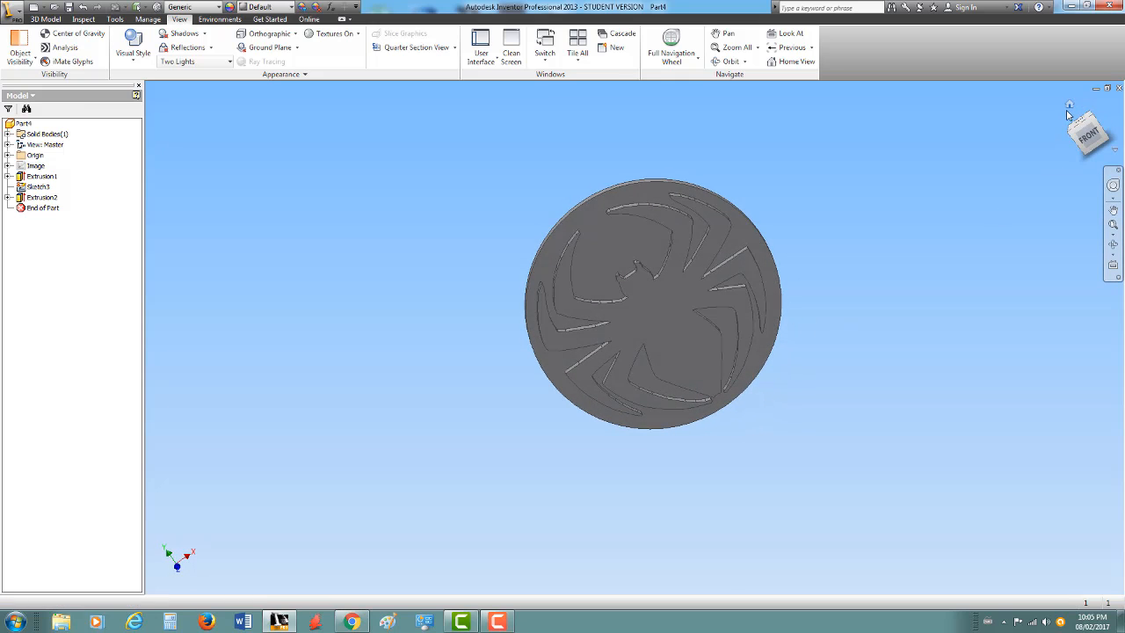
left_click(1069, 107)
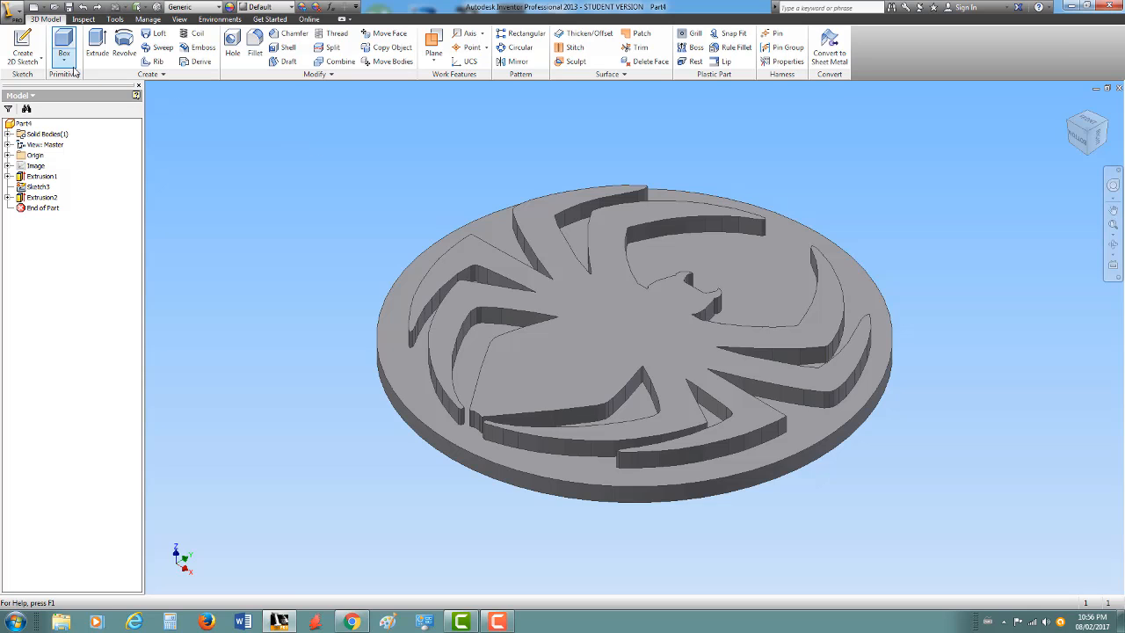
left_click(23, 48)
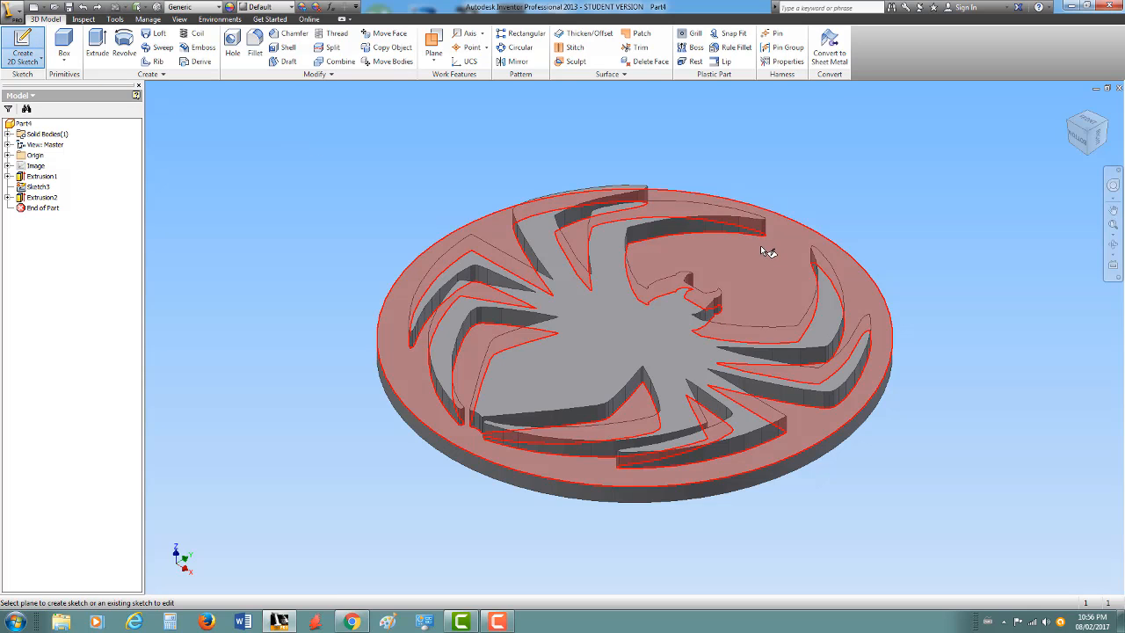
left_click(766, 261)
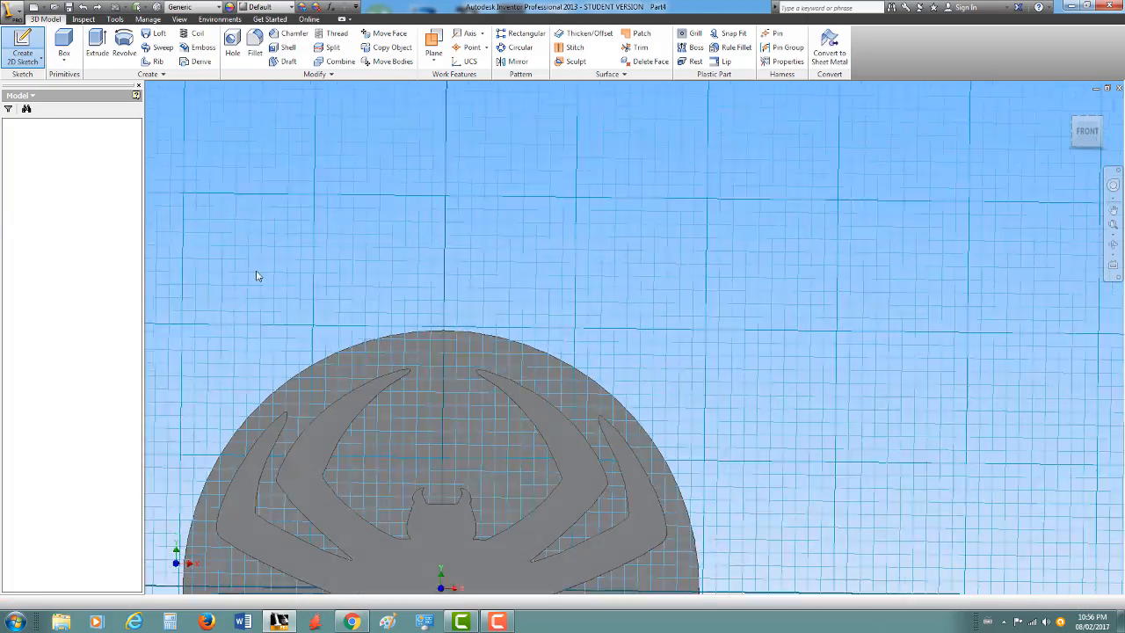
left_click(39, 44)
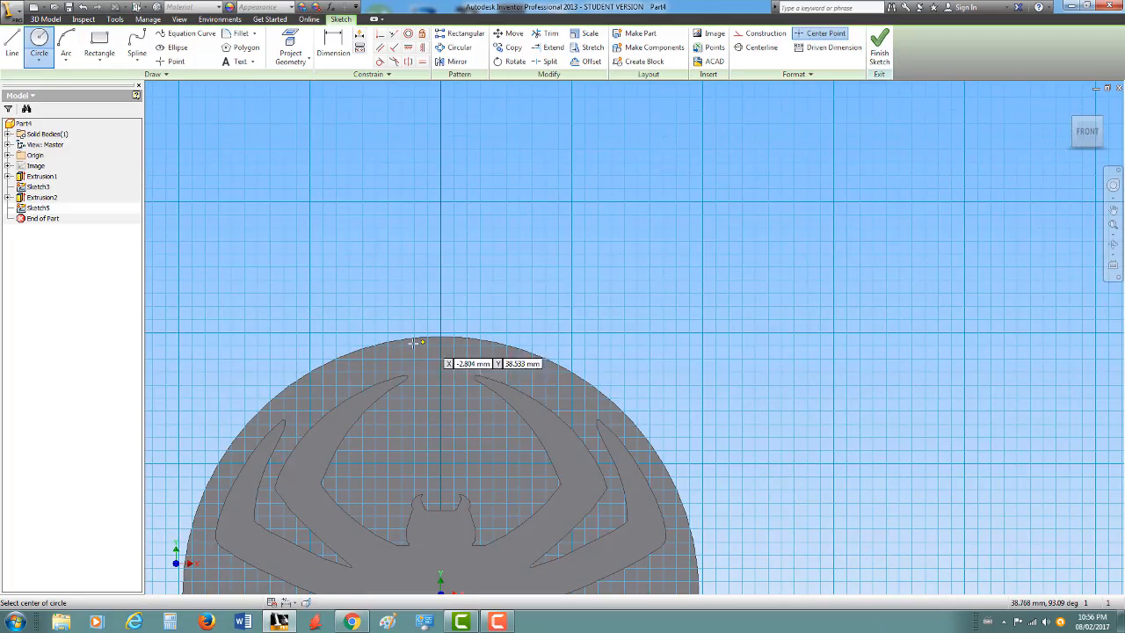
left_click(442, 359)
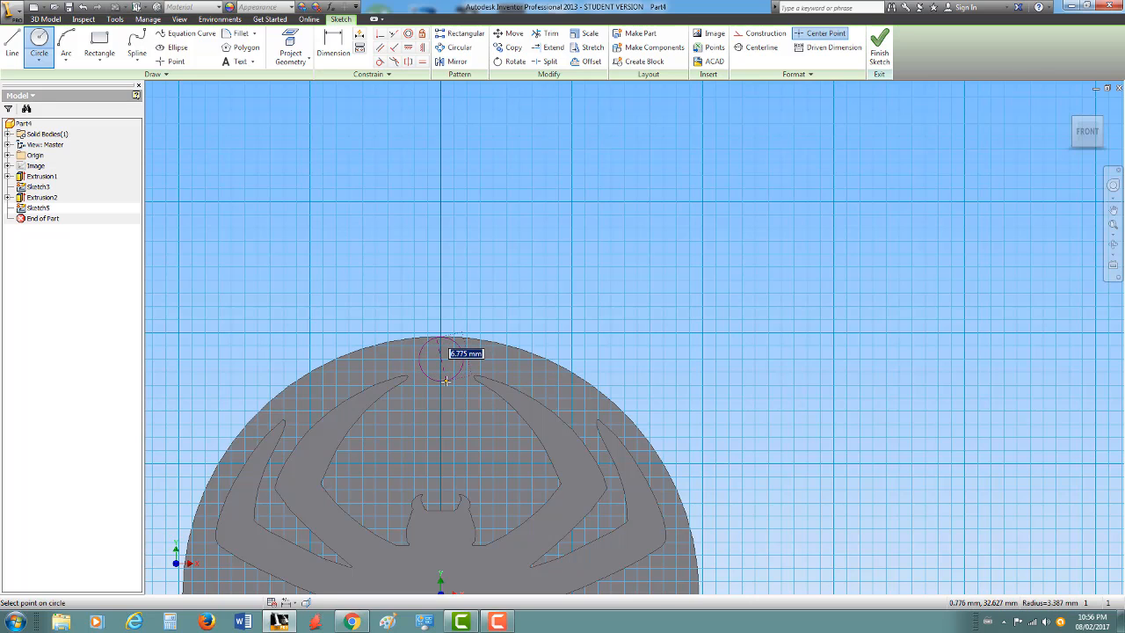
left_click(445, 377)
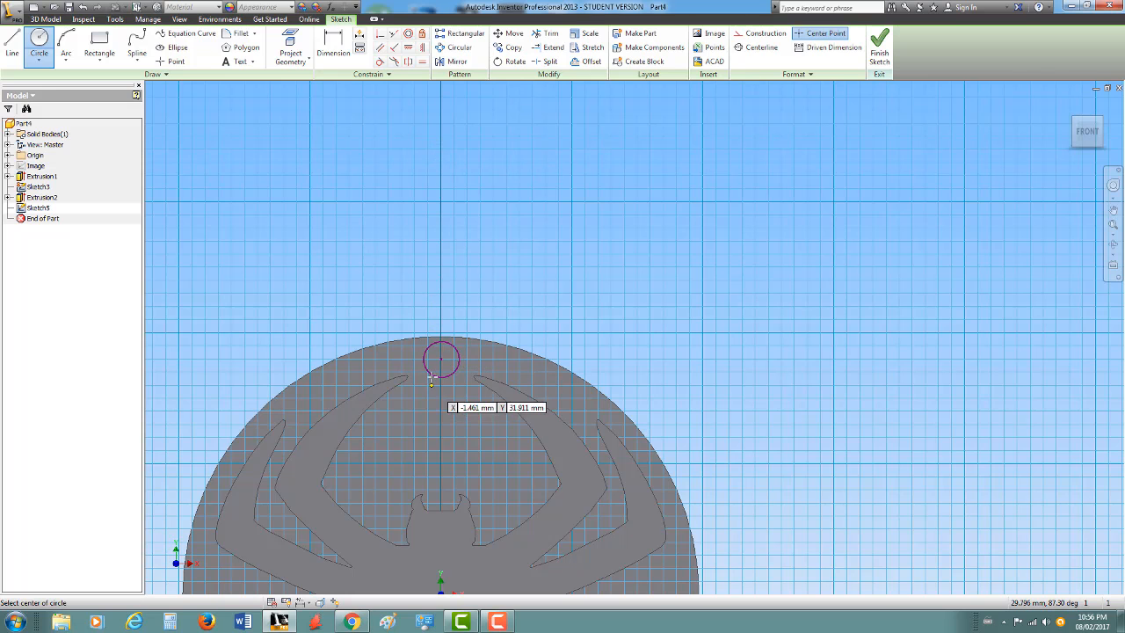
Dimension the small circle's diameter and set it to 5 mm
middle_click_drag(492, 475, 484, 270)
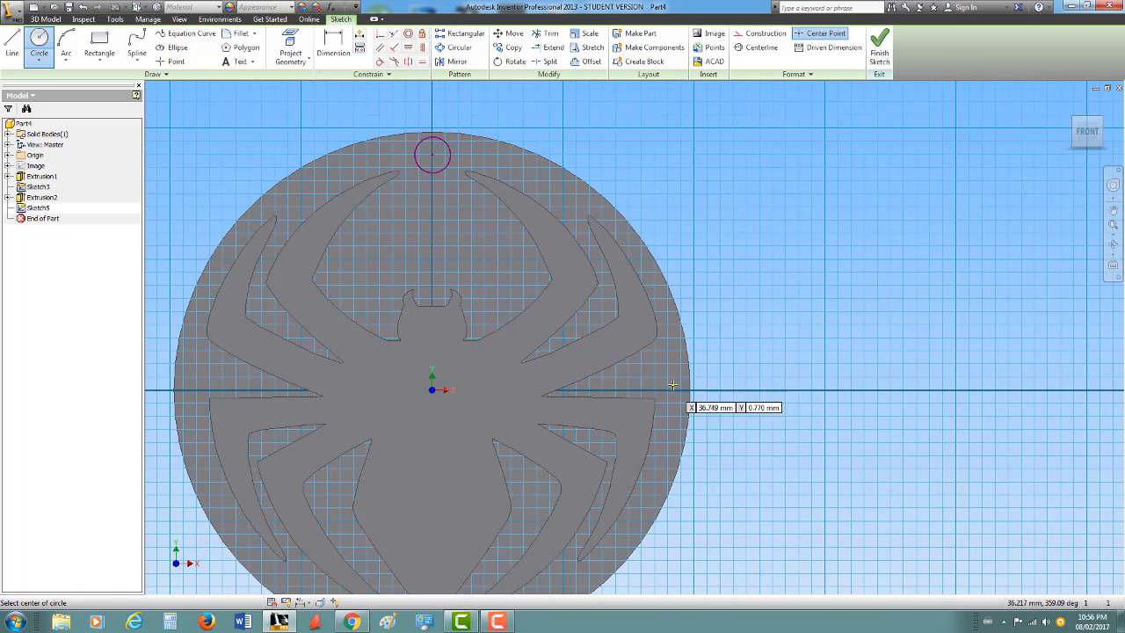
middle_click_drag(553, 492, 588, 372)
middle_click_drag(469, 297, 444, 472)
left_click(333, 50)
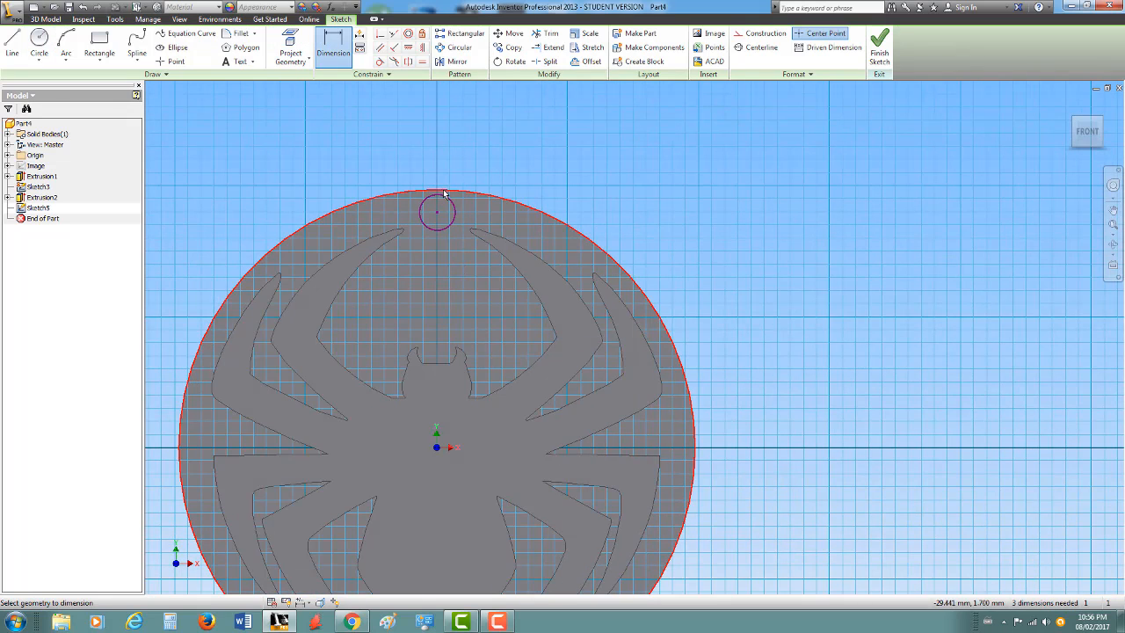
left_click(446, 196)
left_click(519, 157)
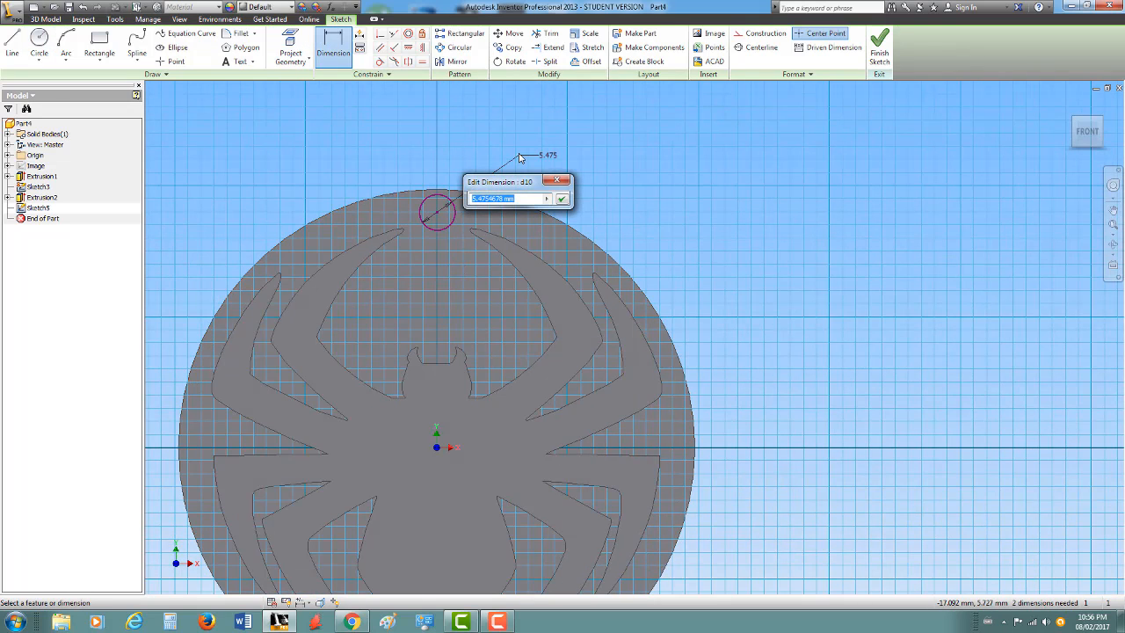
type("5")
key("Return")
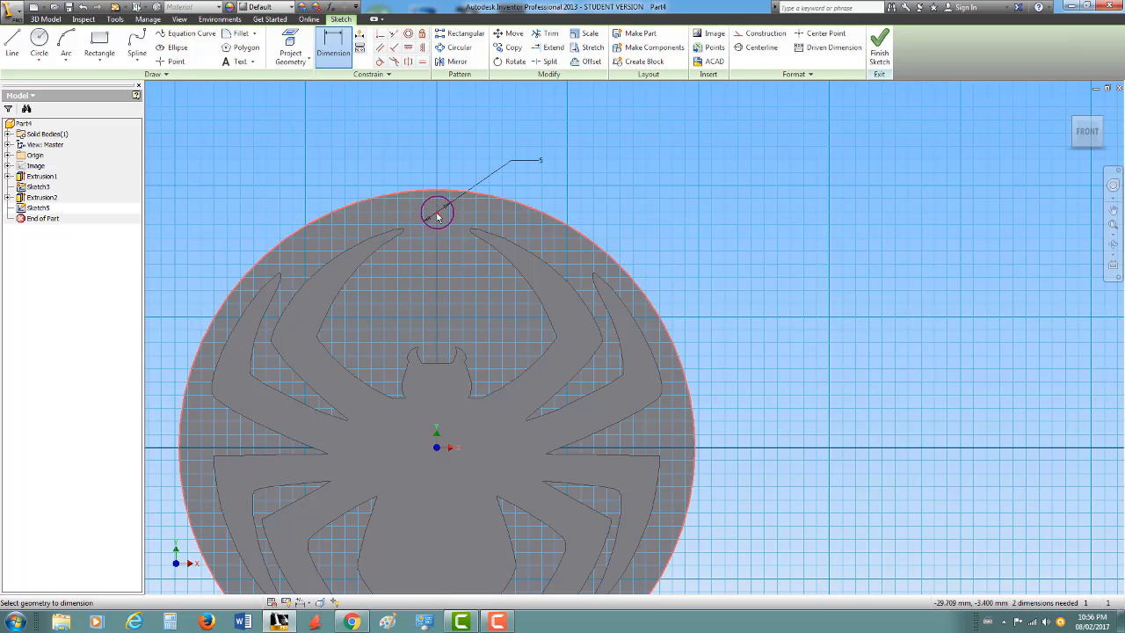
key("Escape")
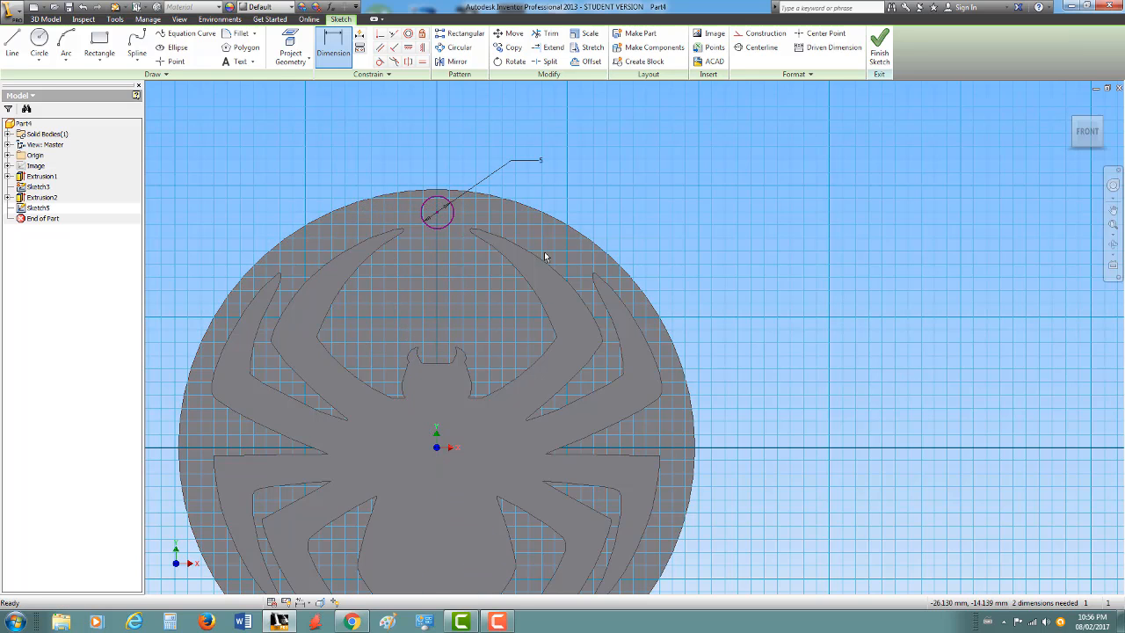
Move the small circle slightly down from the disc's rim by its centre point and finish the sketch
left_click(510, 33)
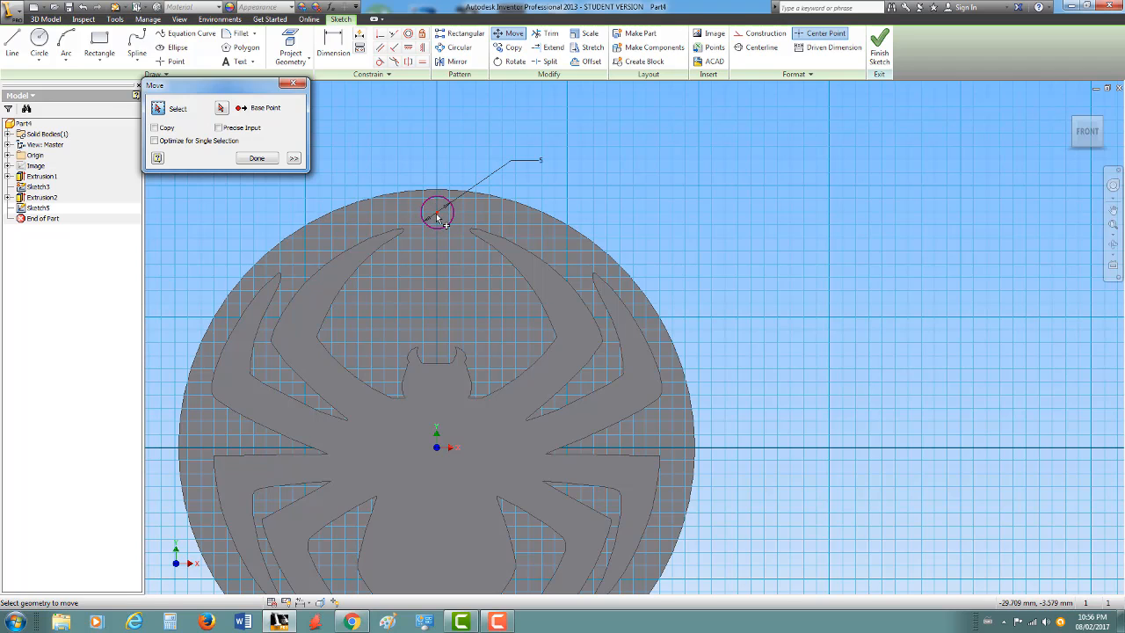
left_click(437, 216)
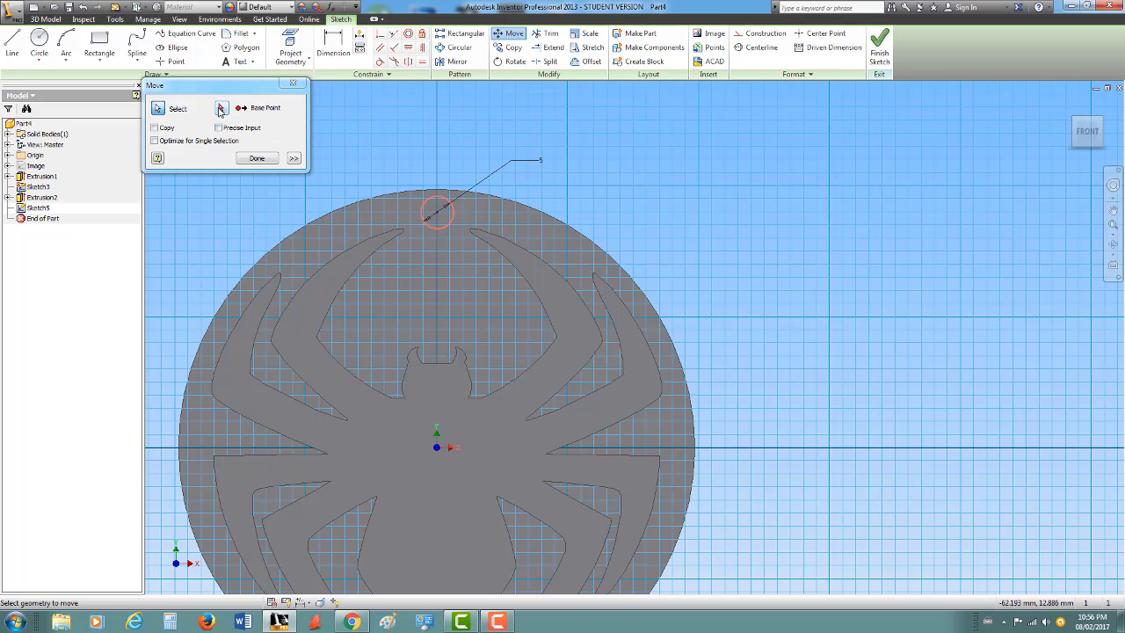
left_click(220, 109)
left_click(437, 215)
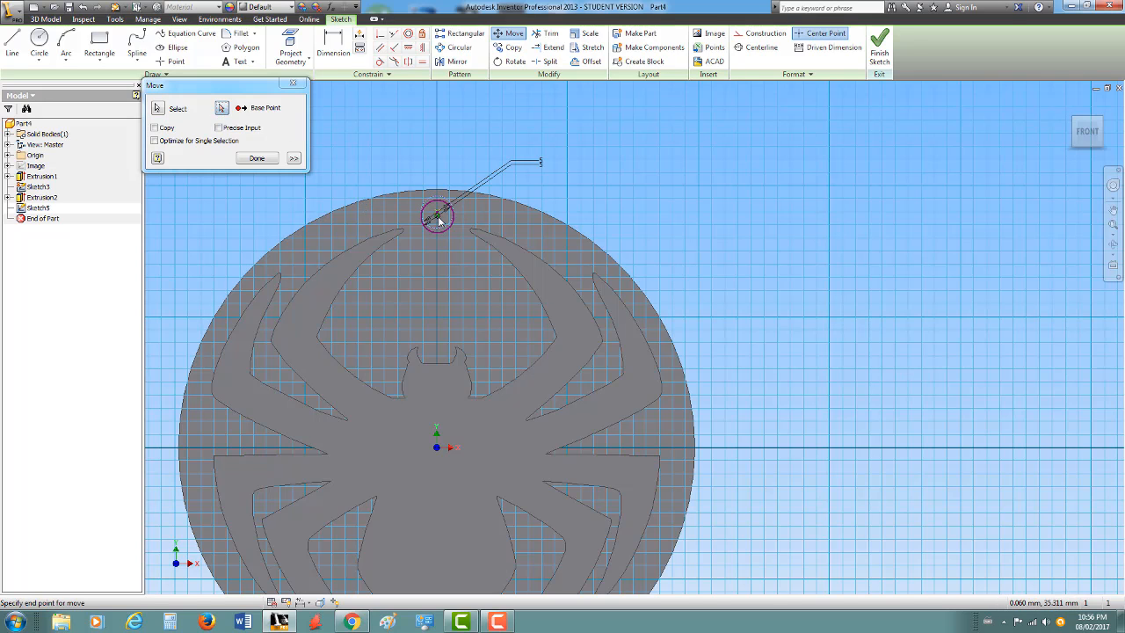
left_click(437, 217)
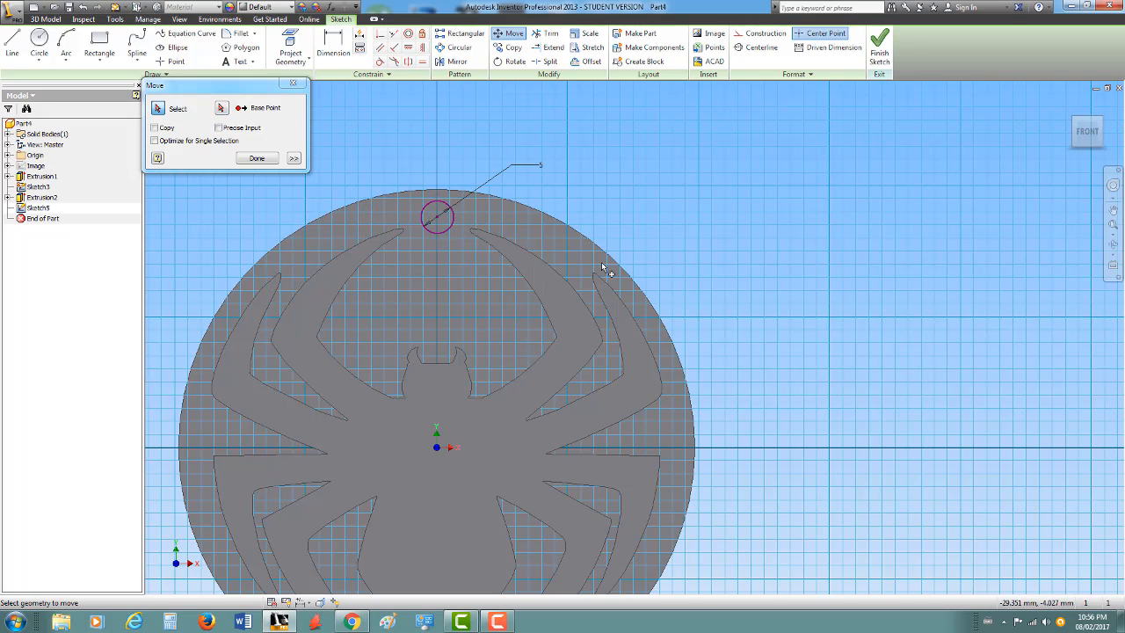
left_click(261, 159)
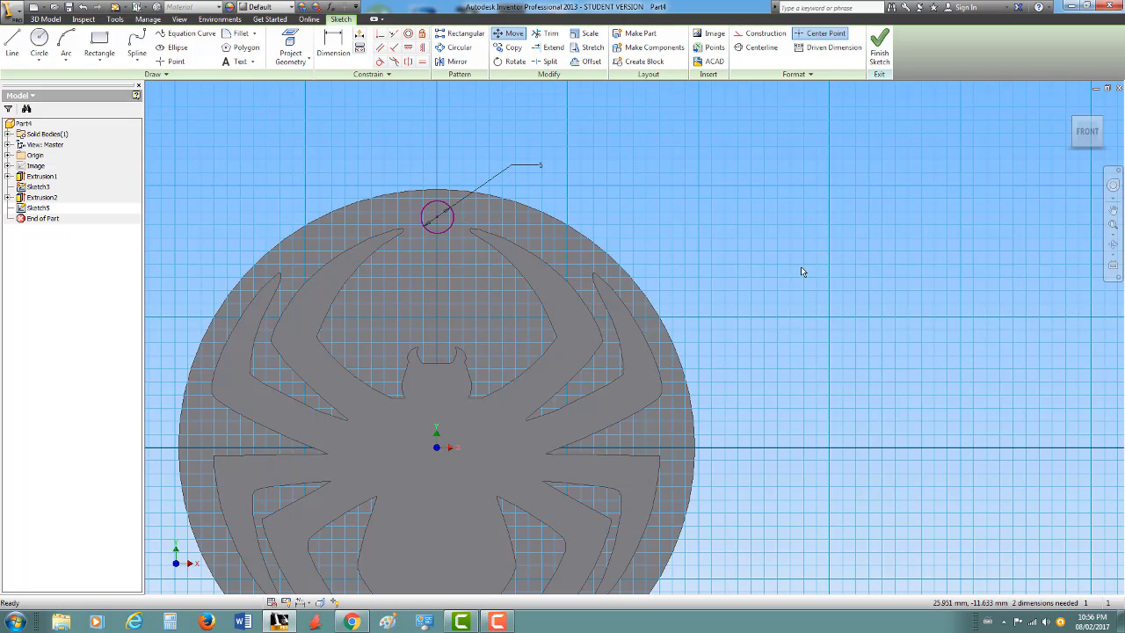
left_click(881, 54)
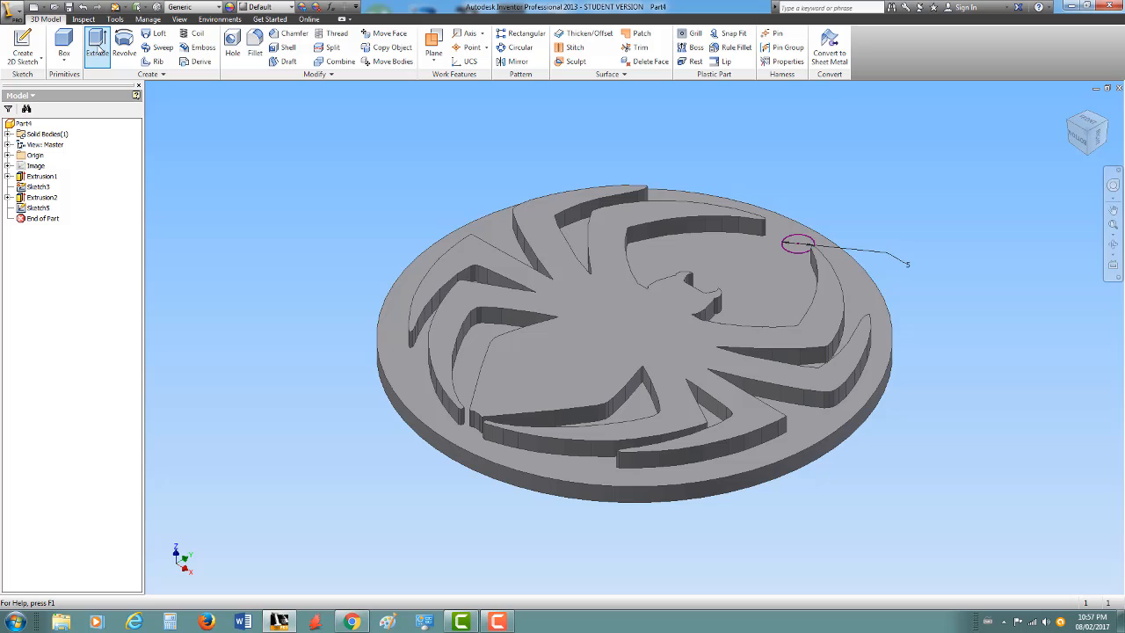
Cut the small circle through the disc as a keyring hole, using an Extrude cut in Direction 2 with the extents set to All
left_click(97, 49)
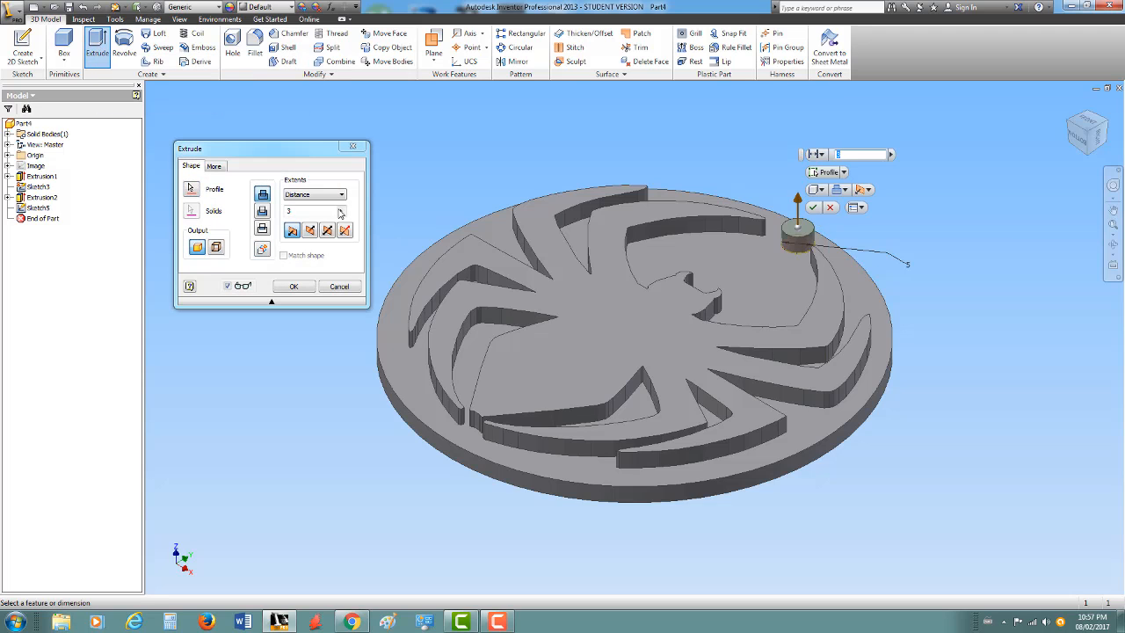
left_click(262, 211)
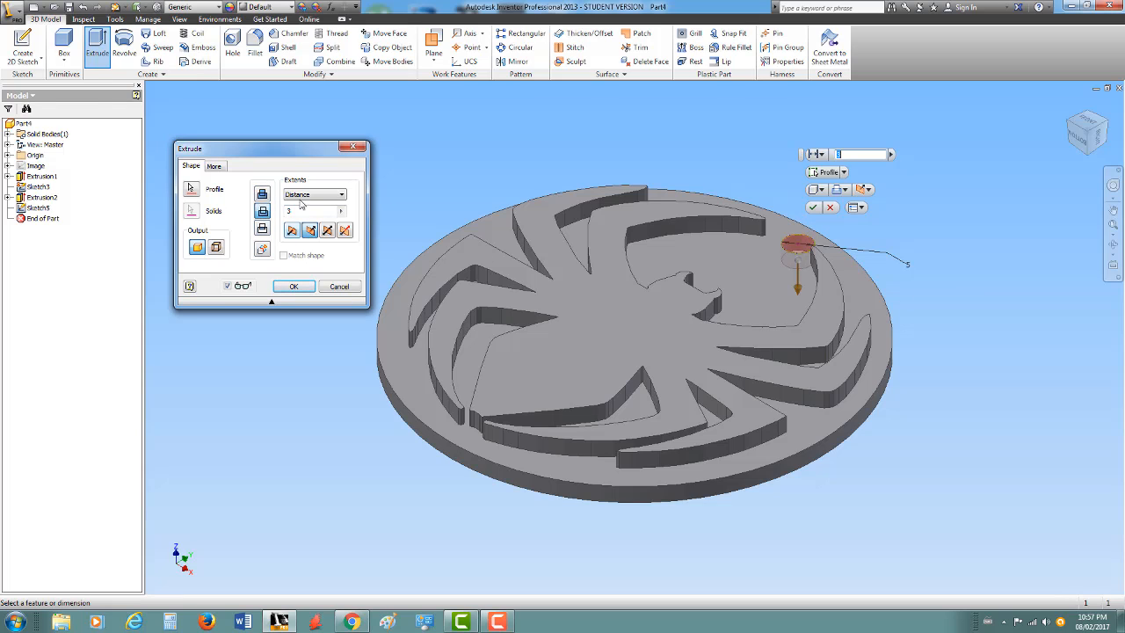
left_click(262, 193)
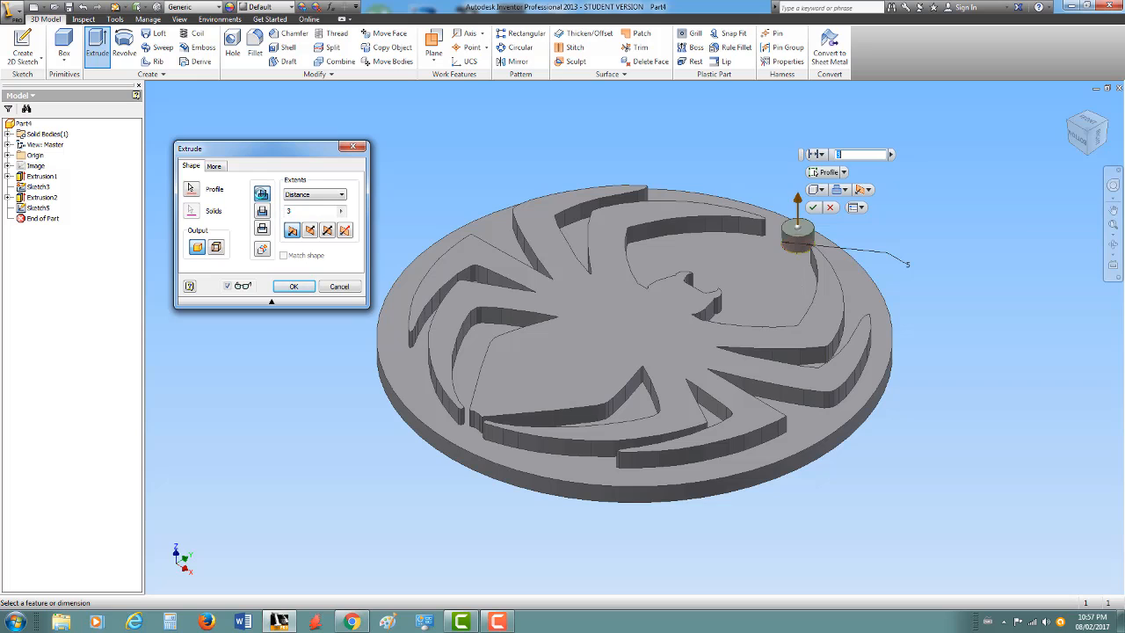
left_click(262, 211)
left_click(867, 189)
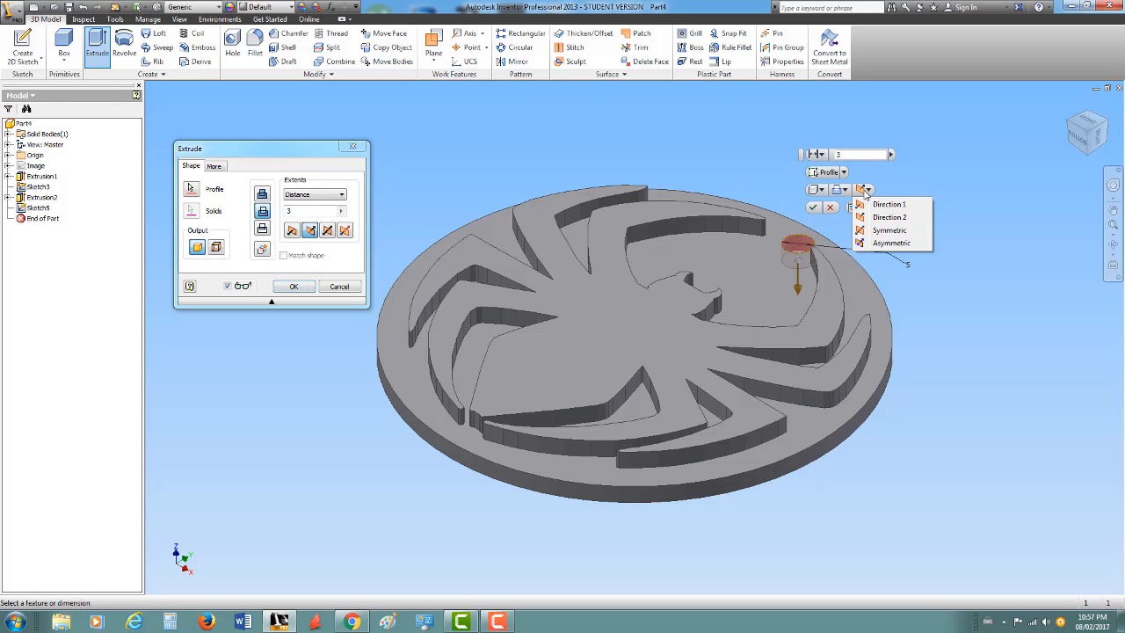
left_click(866, 217)
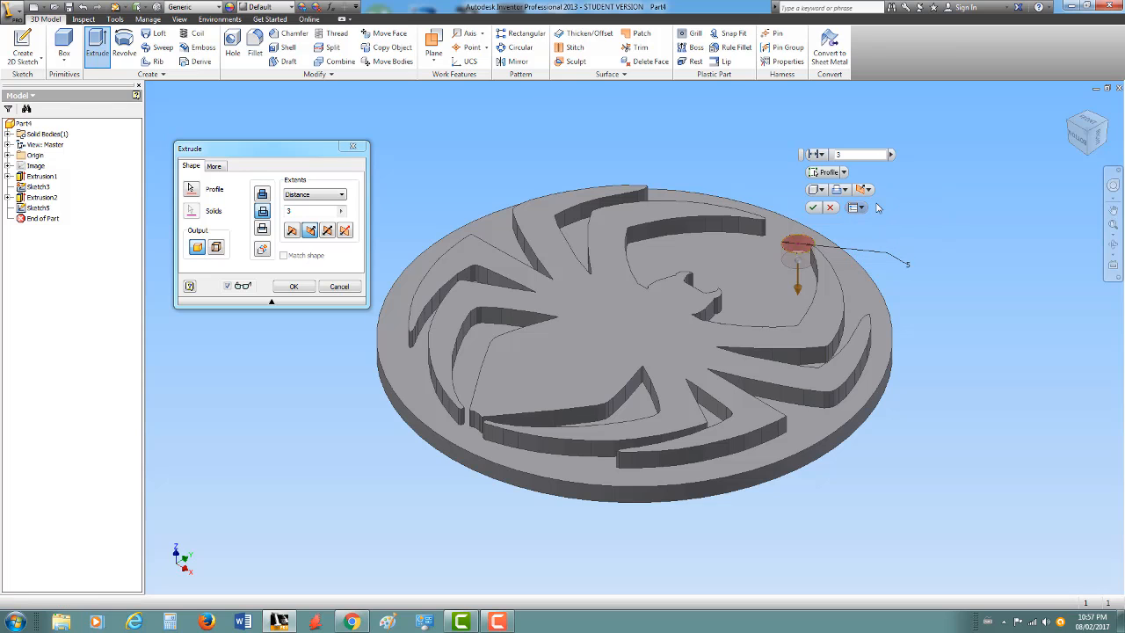
left_click_drag(798, 289, 804, 318)
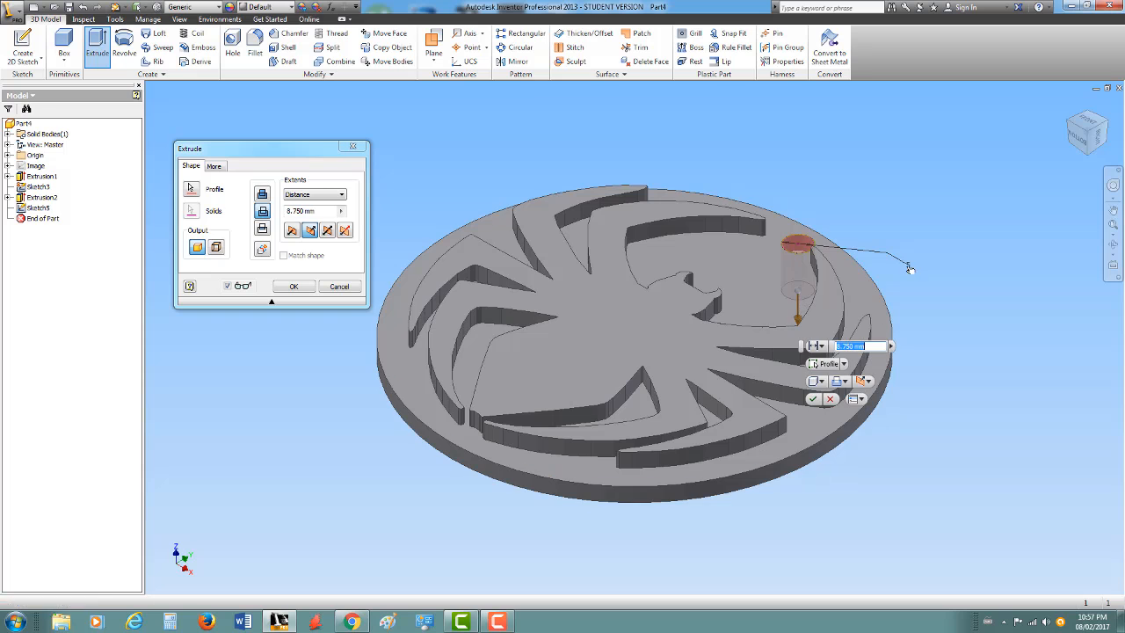
middle_click_drag(930, 226, 900, 261, "shift")
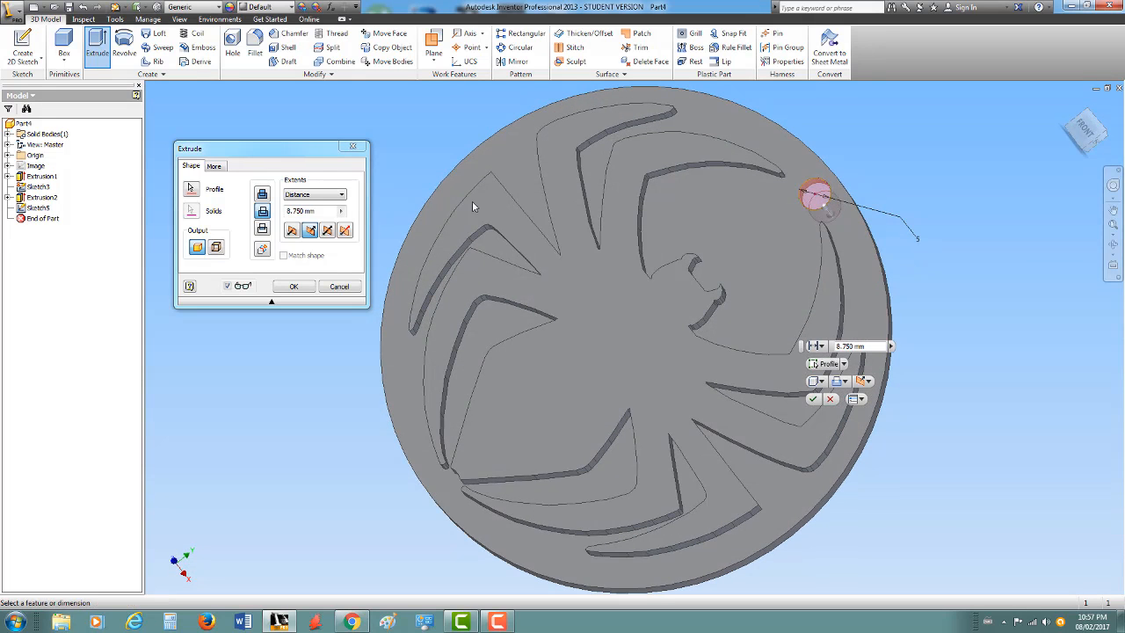
left_click(325, 200)
left_click(307, 227)
middle_click_drag(765, 247, 509, 252, "shift")
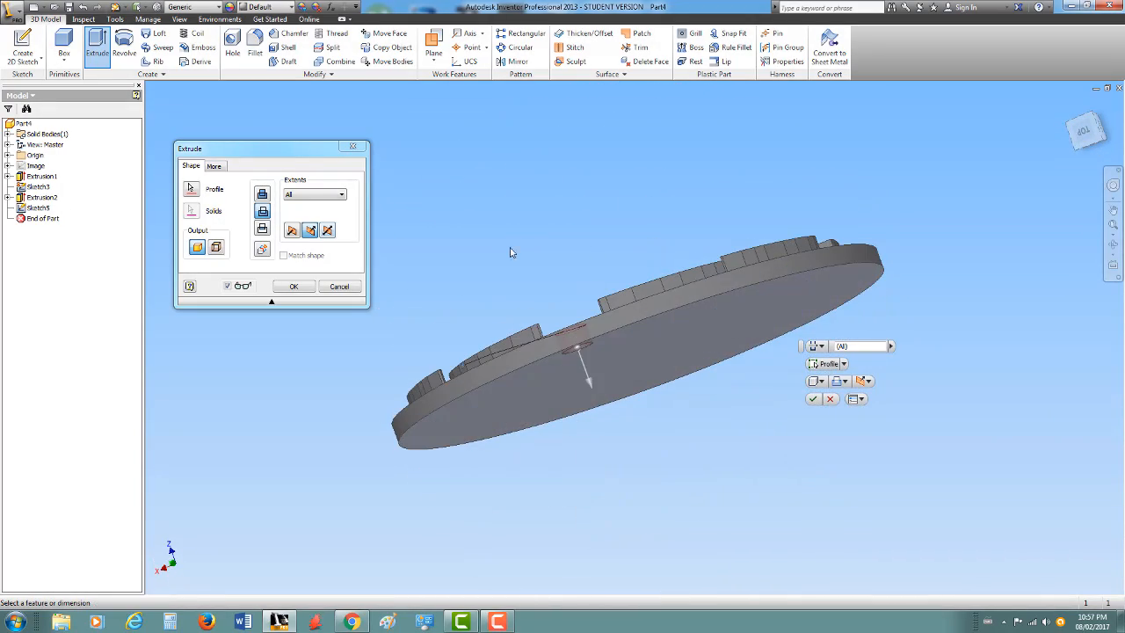
left_click(295, 286)
middle_click_drag(565, 366, 699, 456, "shift")
scroll(829, 459, "down", 3)
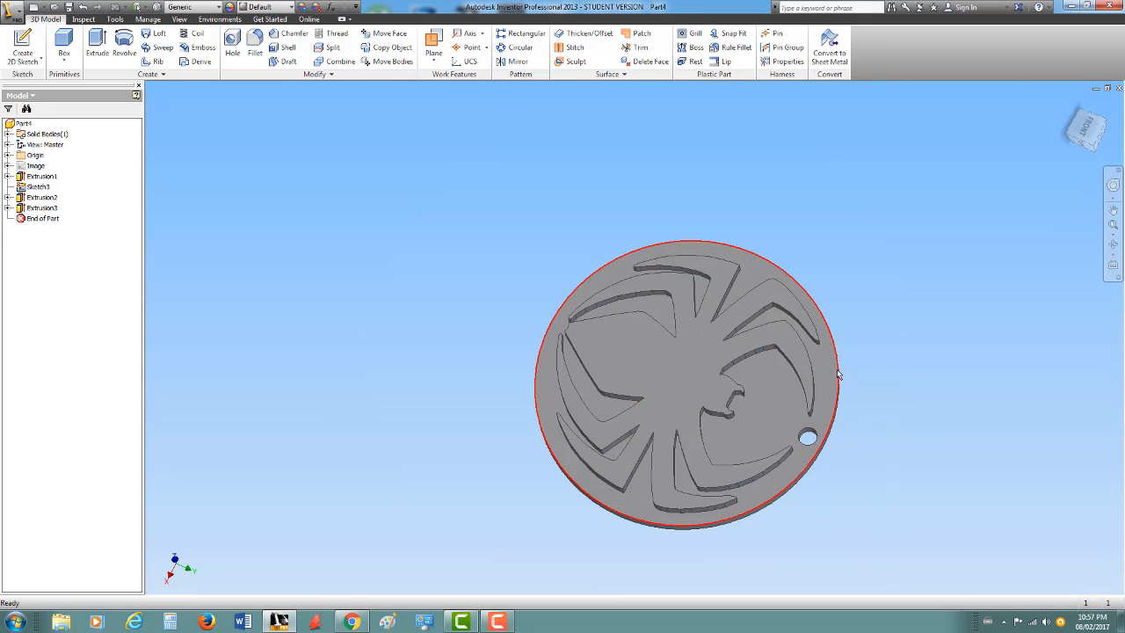
mouse_move(838, 372)
Save the part under a new name made of the author's surname followed by "keychain v1", skipping the unresolved spidermanlogo image link
left_click(12, 10)
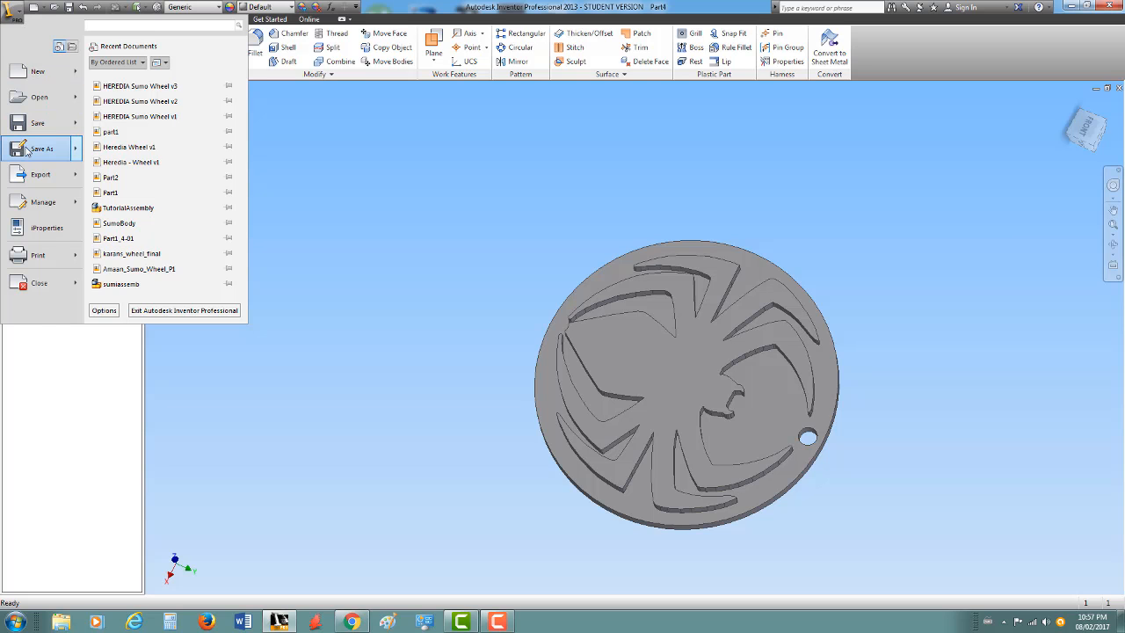
left_click(25, 150)
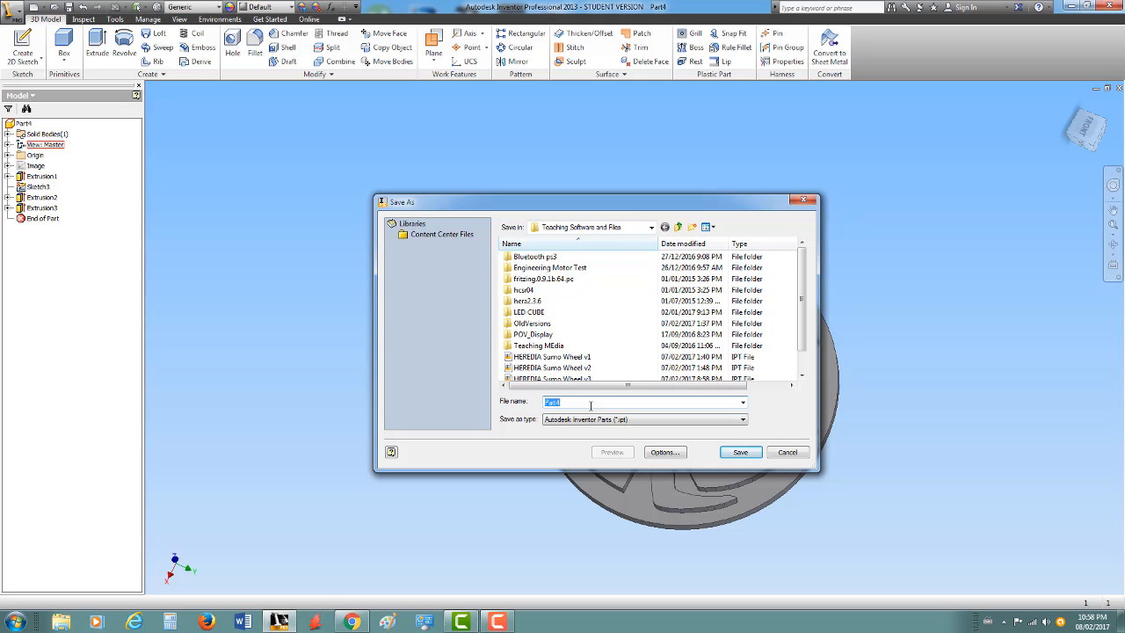
type("HEREDIA")
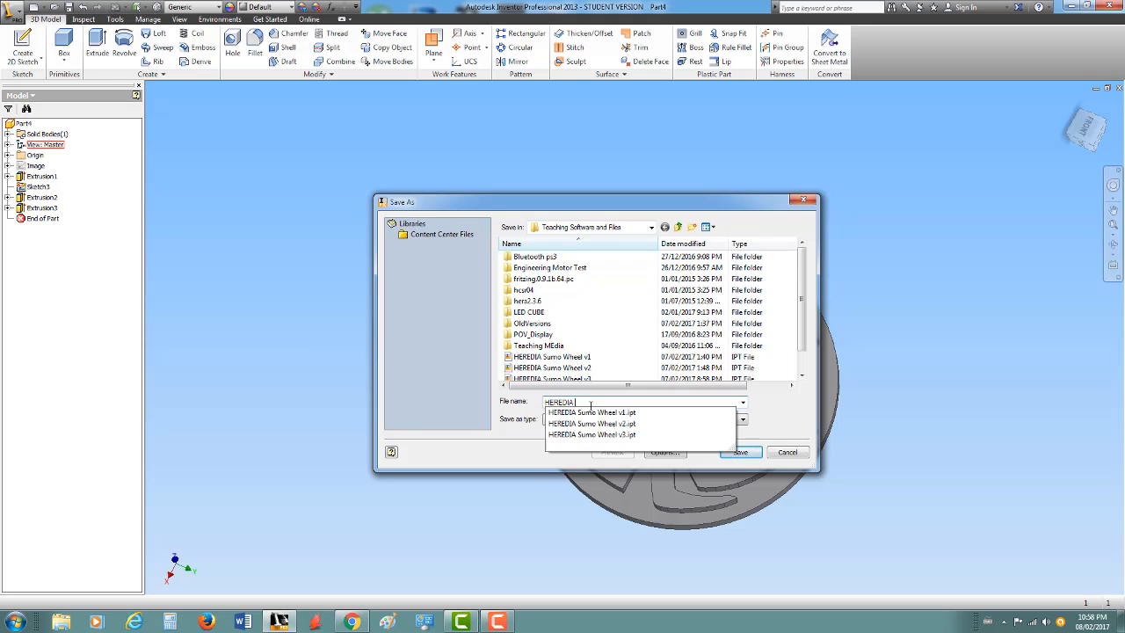
type(" keychain v1")
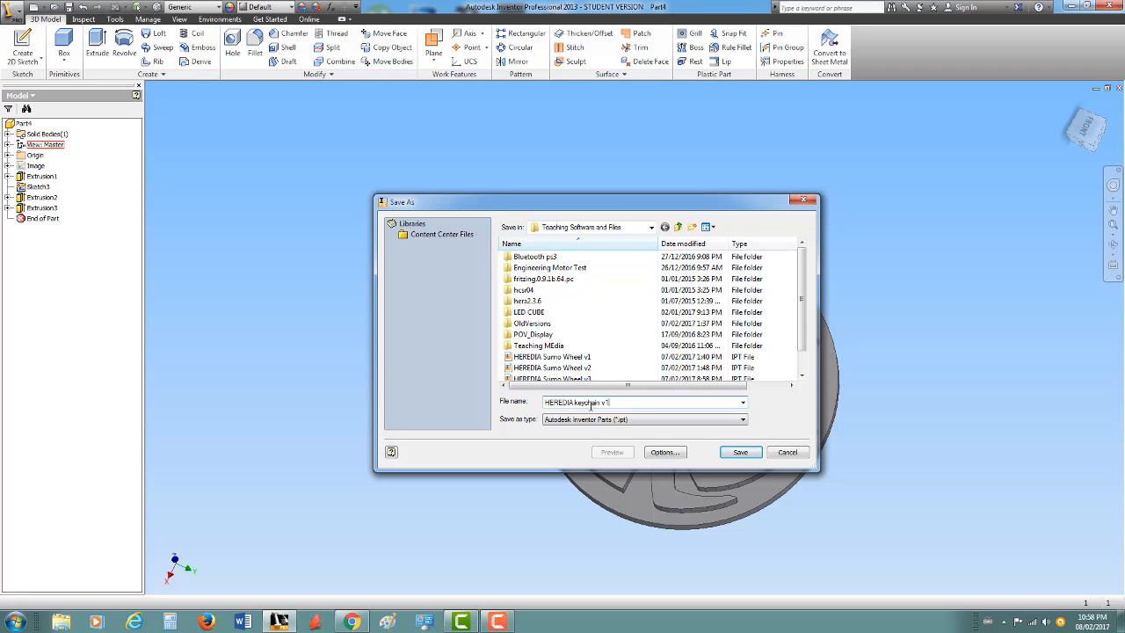
key("Return")
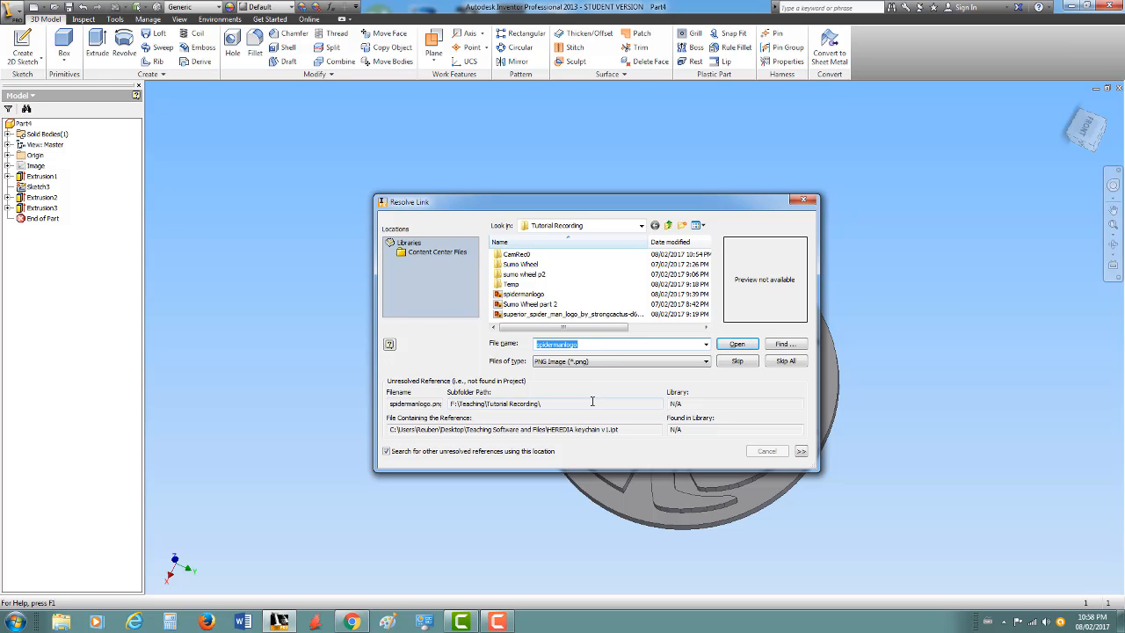
left_click(732, 362)
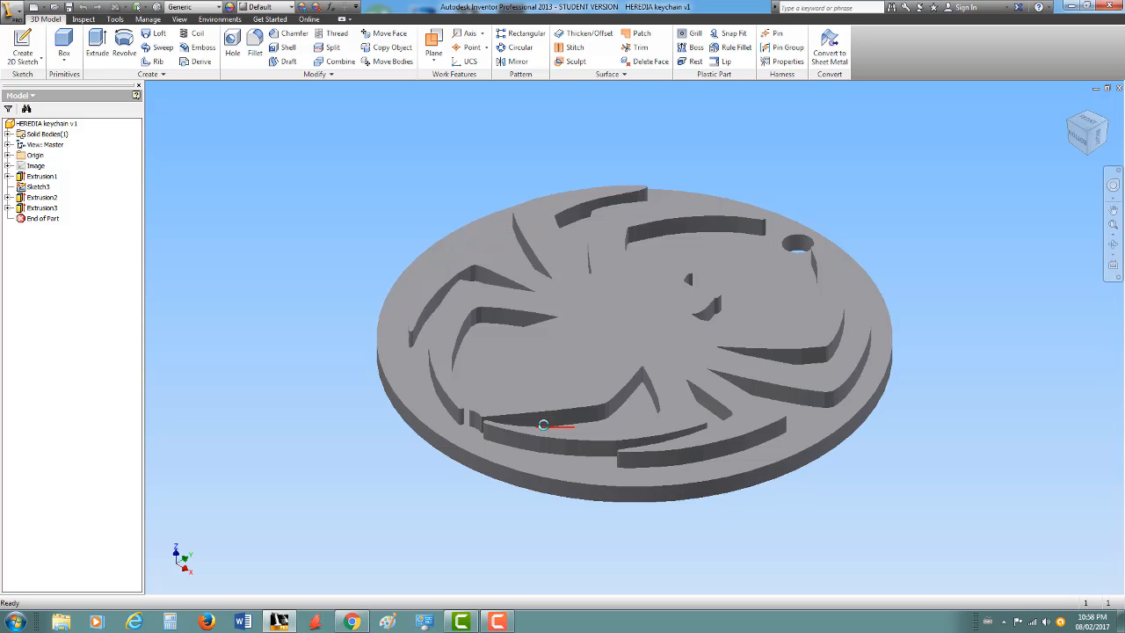
mouse_move(543, 425)
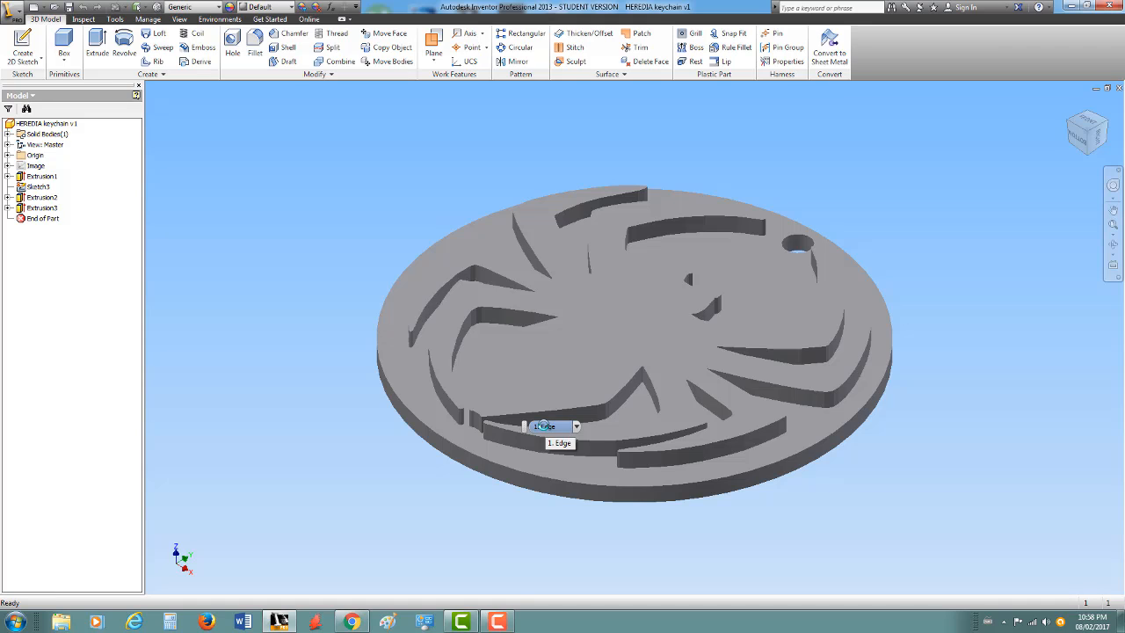
left_click(115, 19)
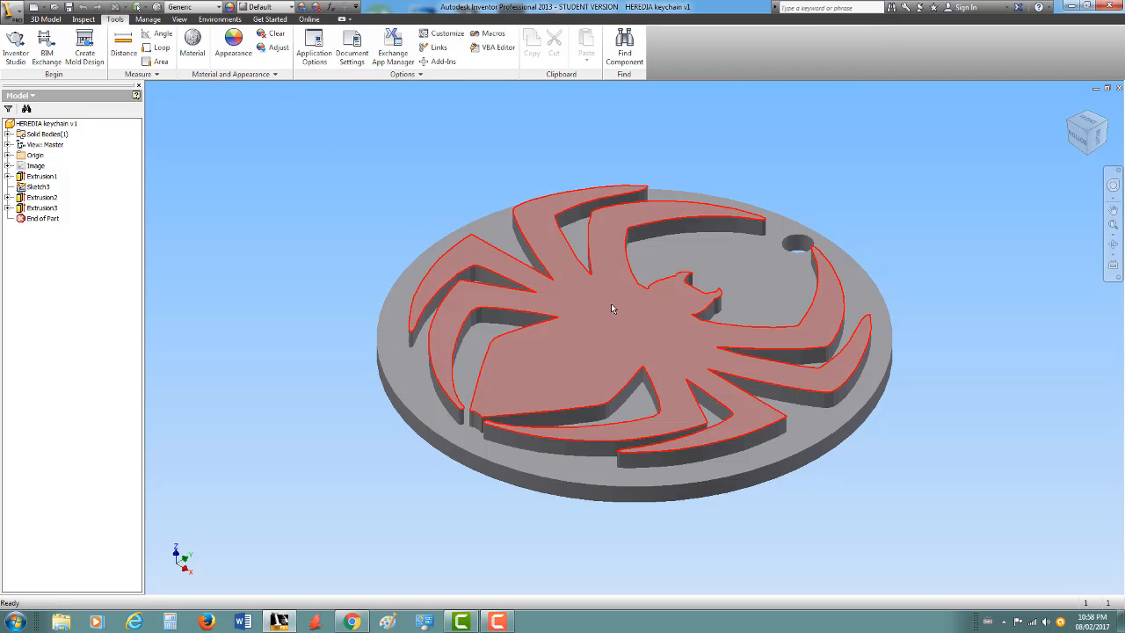
left_click(611, 304)
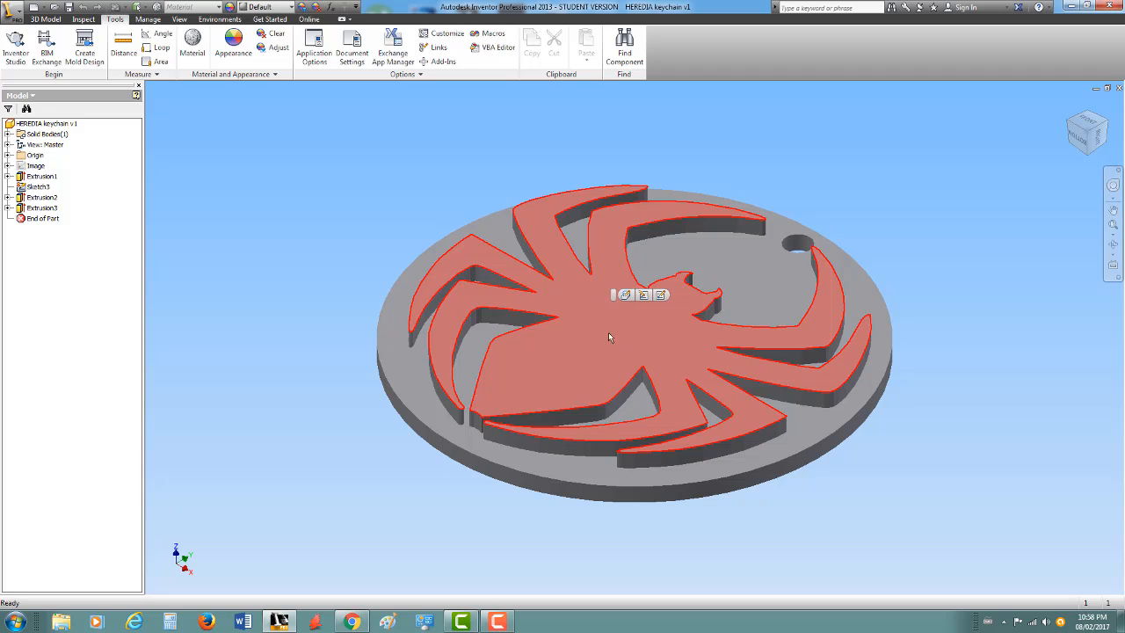
left_click(273, 46)
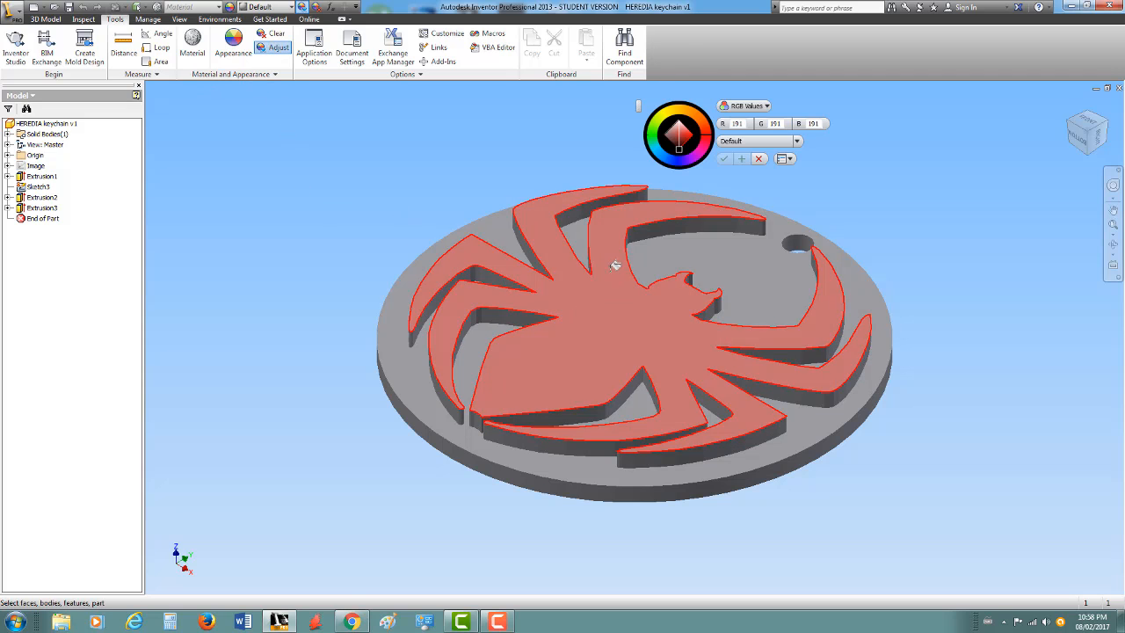
left_click(680, 154)
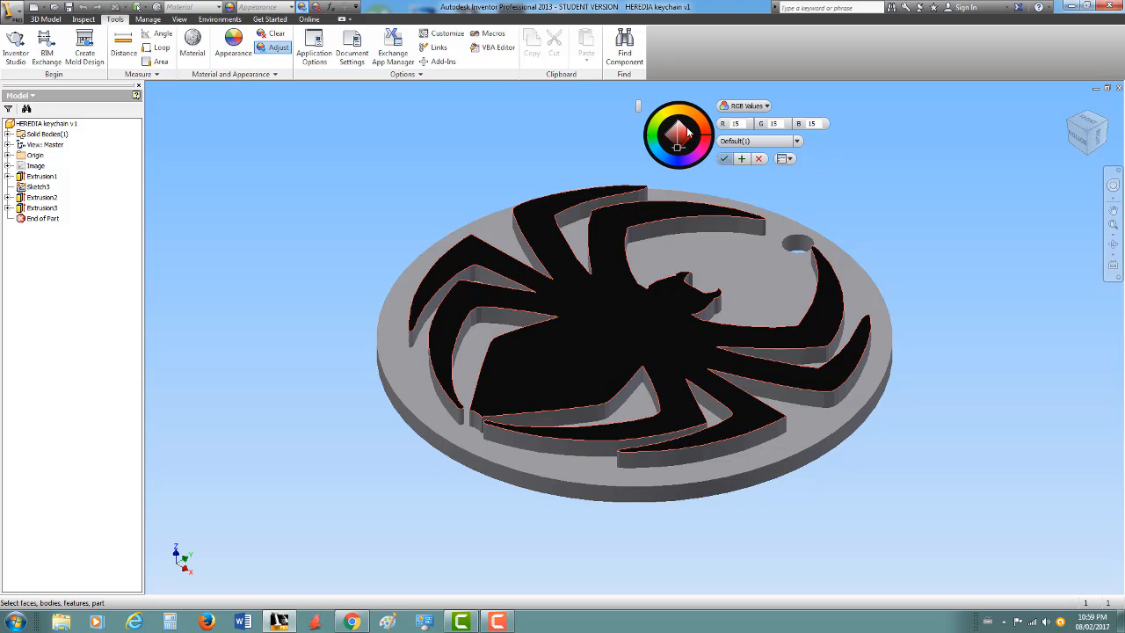
left_click_drag(677, 149, 682, 160)
key("Escape")
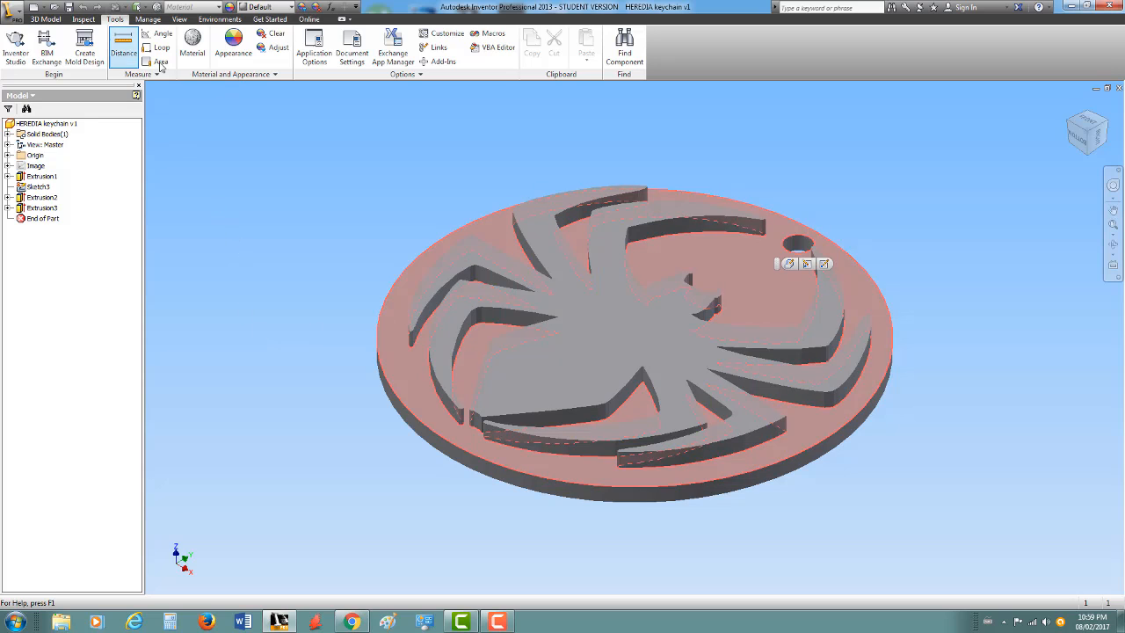
Adjust the appearance of the spider's top face to black, RGB 0, 0, 0
left_click(276, 50)
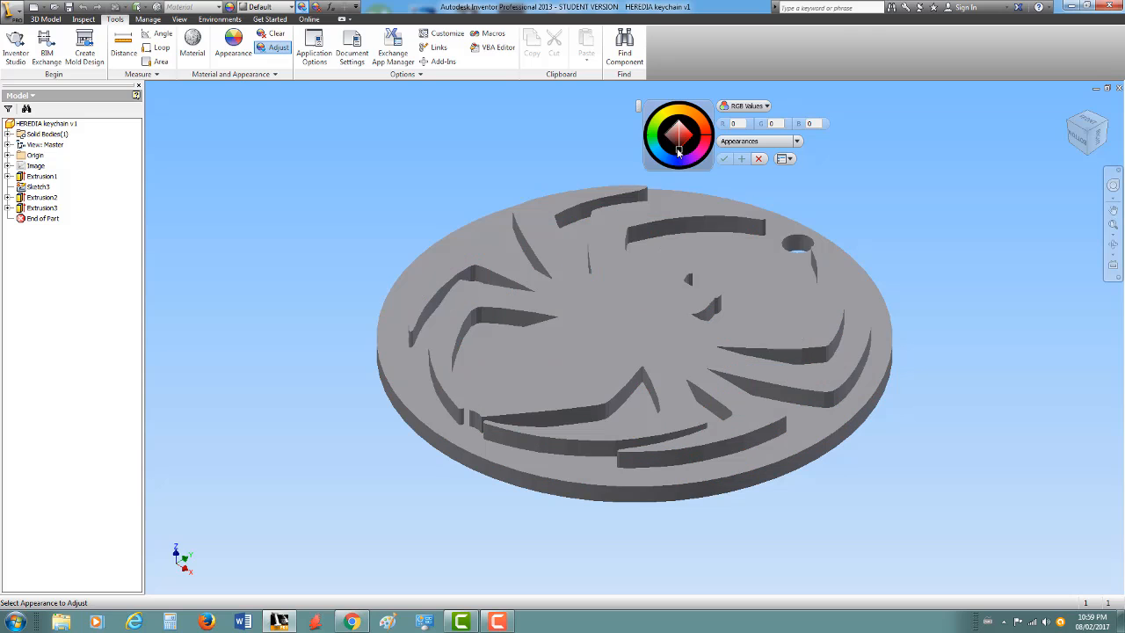
left_click(660, 297)
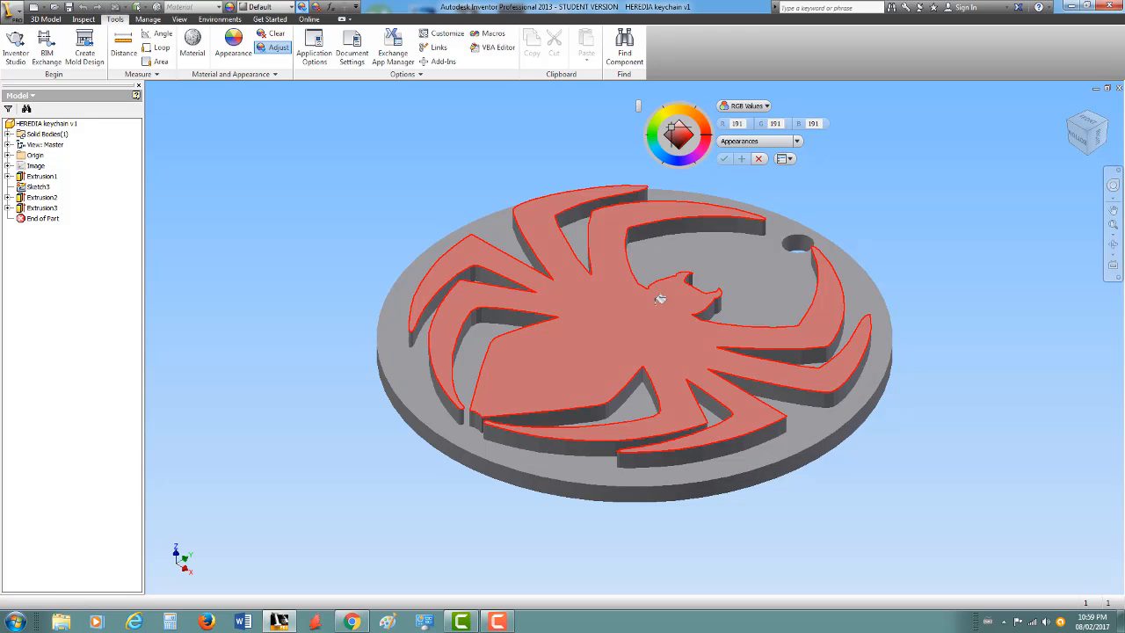
left_click_drag(671, 128, 678, 148)
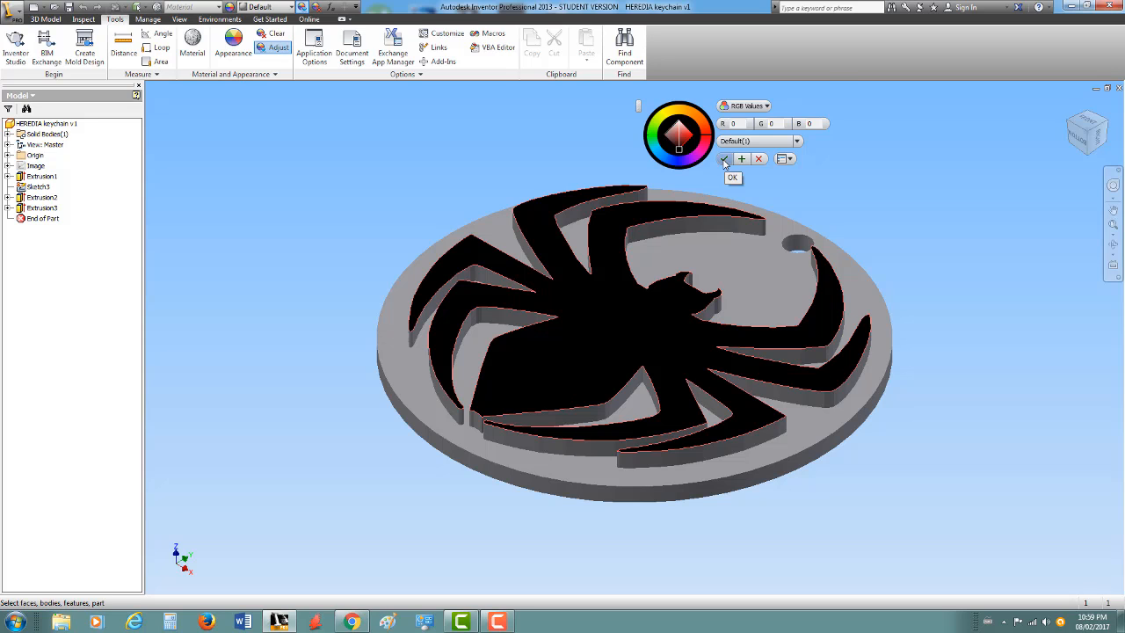
left_click(725, 160)
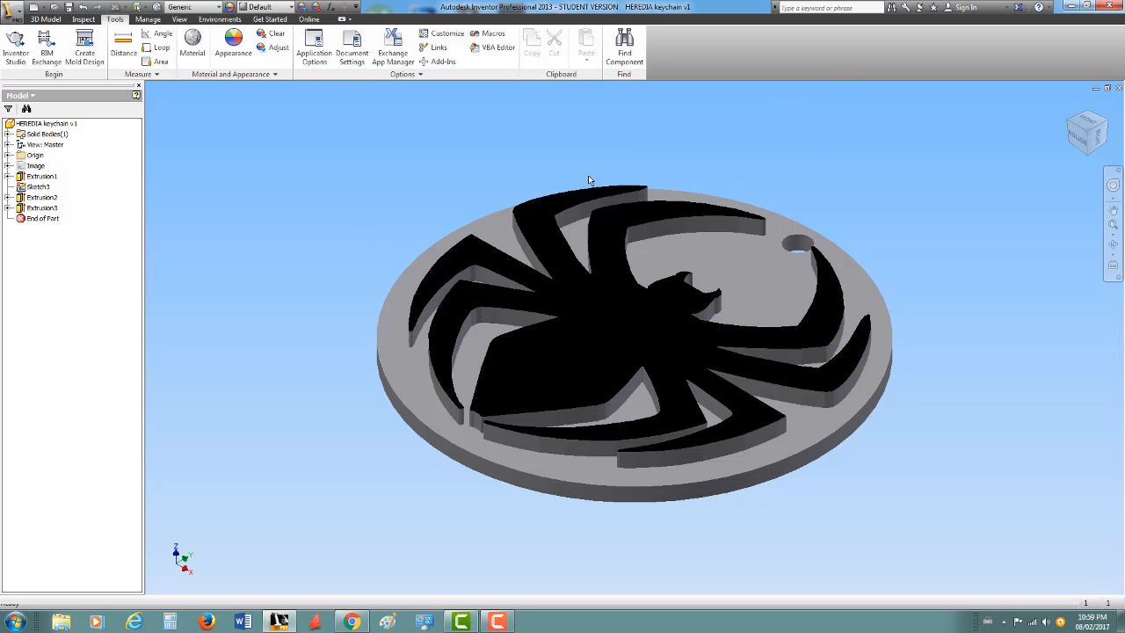
Adjust the appearance of the disc's upper face around the spider to bright red
left_click(261, 50)
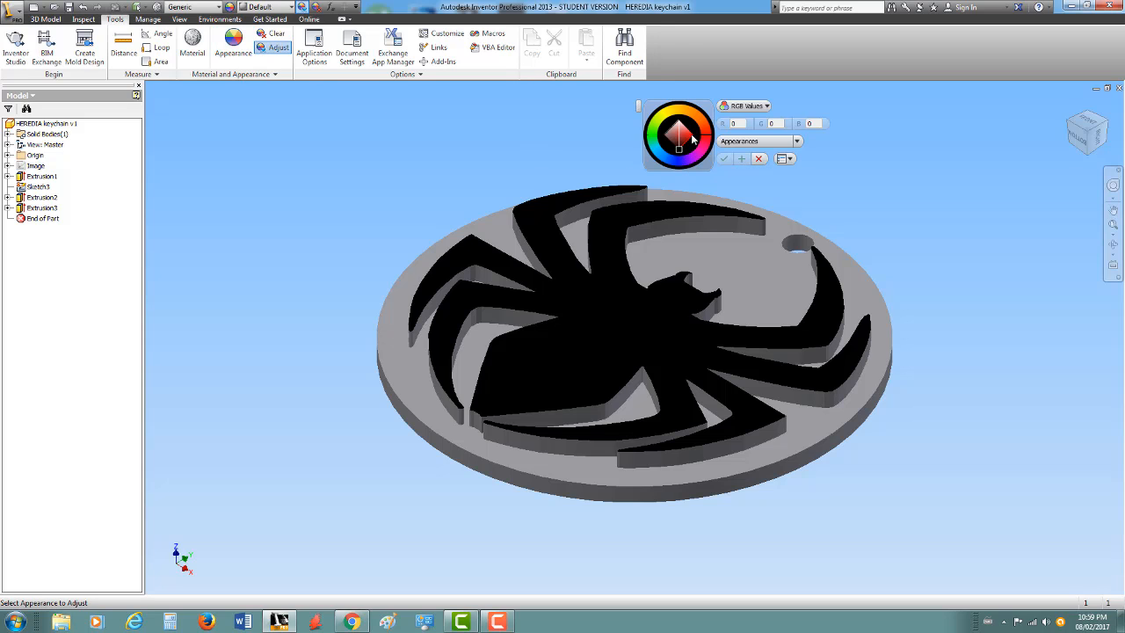
left_click(796, 281)
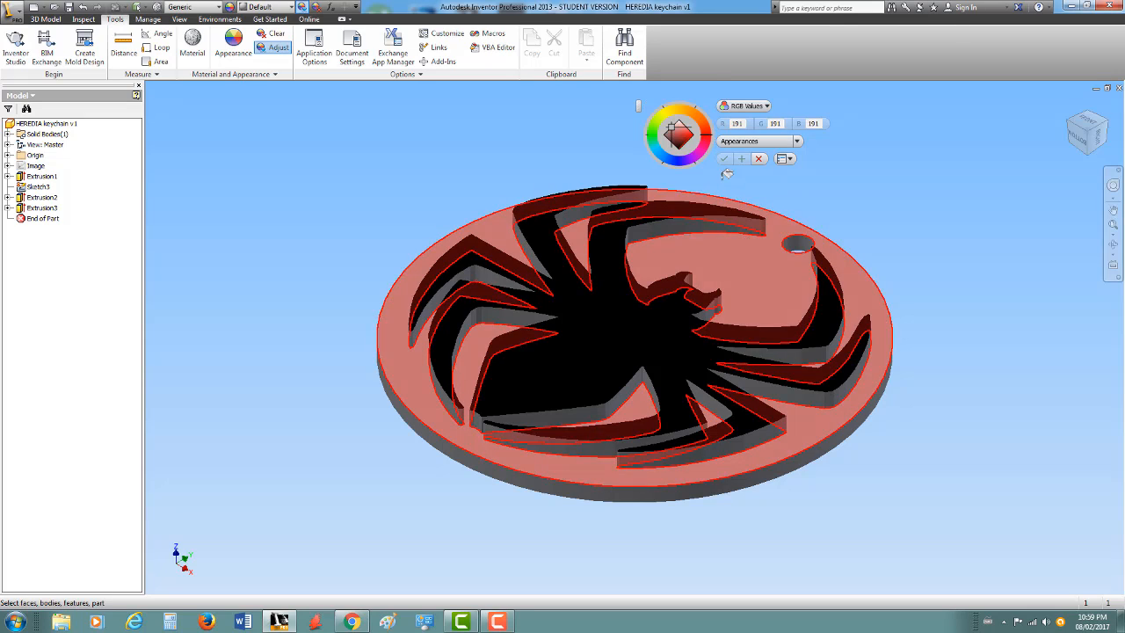
left_click_drag(674, 129, 701, 138)
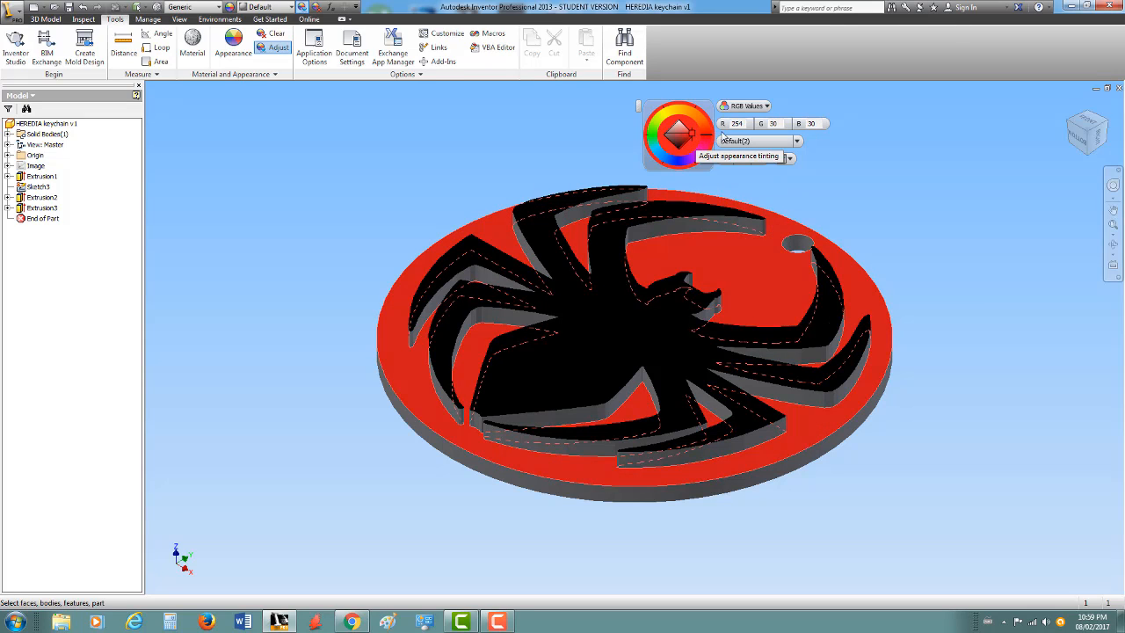
left_click(726, 160)
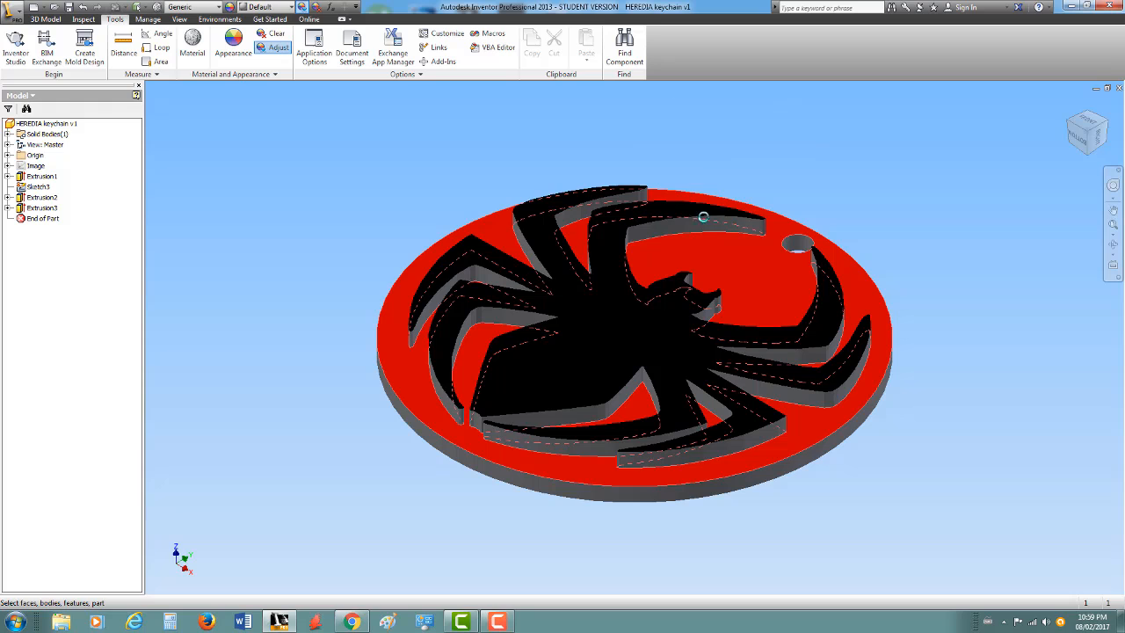
left_click(889, 170)
middle_click_drag(869, 198, 661, 348, "shift")
scroll(830, 276, "up", 3)
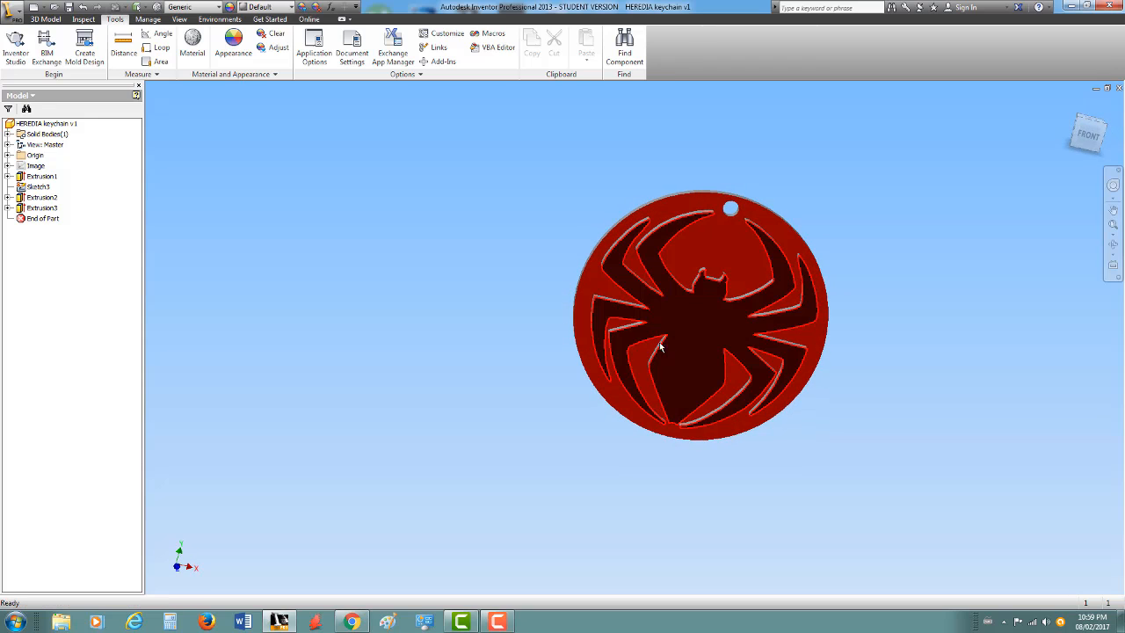
Save the part under a new name ending in "keychain FINAL", skipping the unresolved spidermanlogo image link, and close the part
left_click(9, 12)
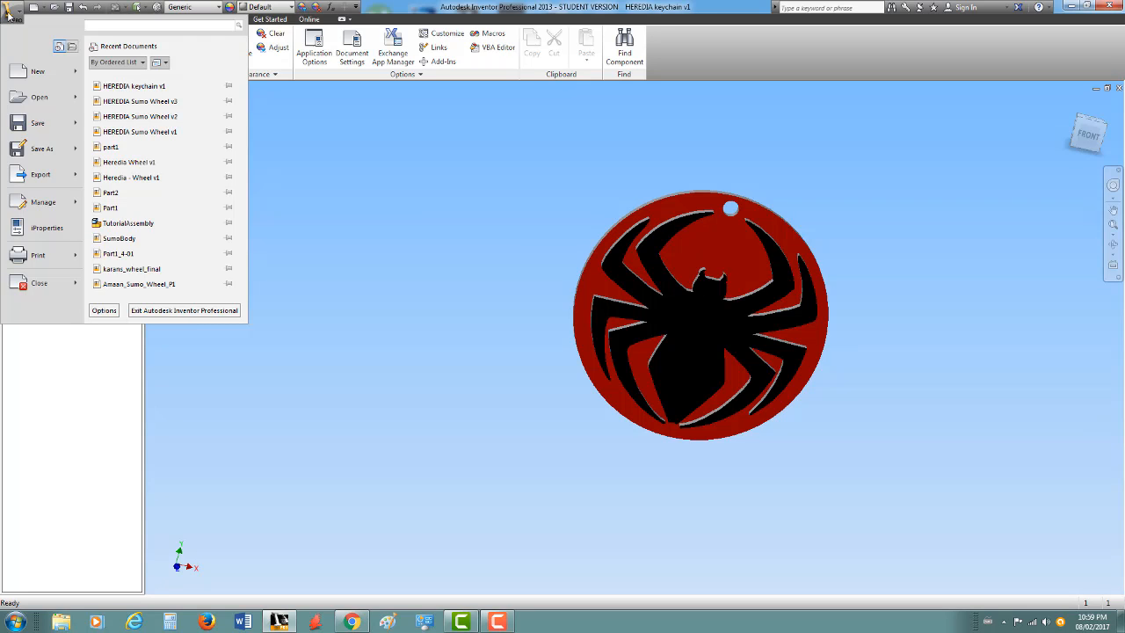
left_click(44, 149)
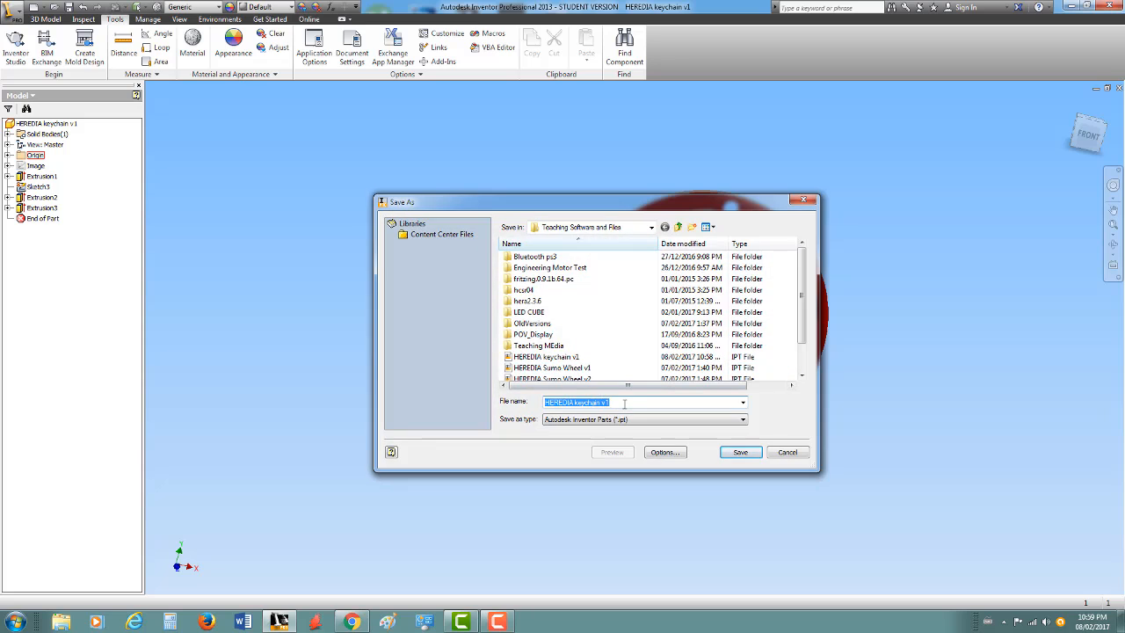
left_click(629, 401)
key("BackSpace")
type("2")
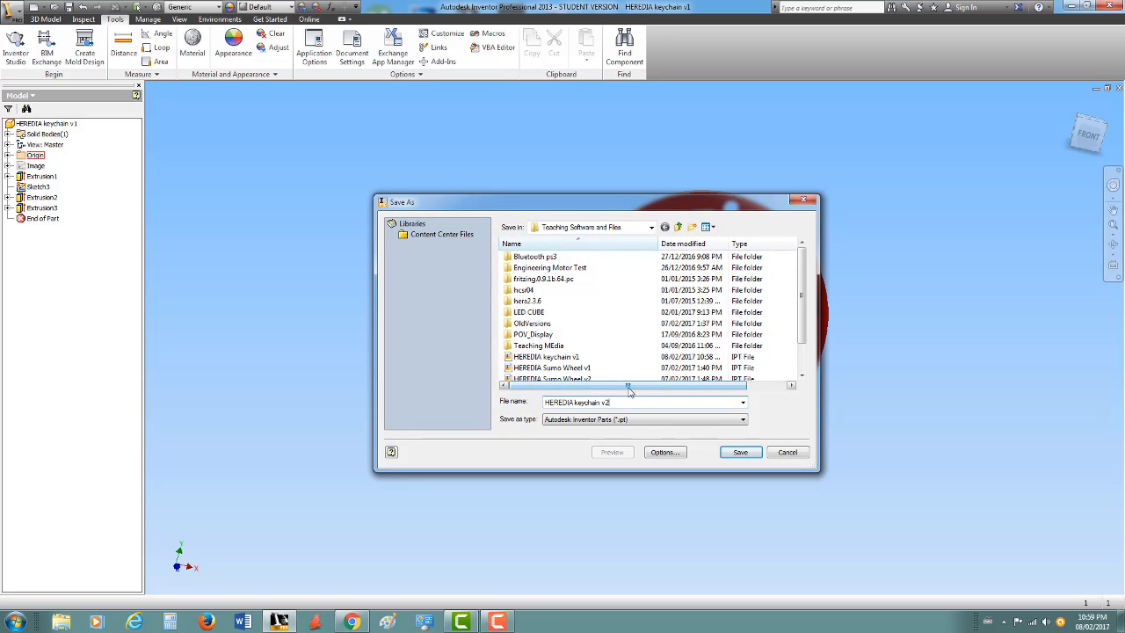
key("BackSpace")
type("FINAL")
left_click(740, 452)
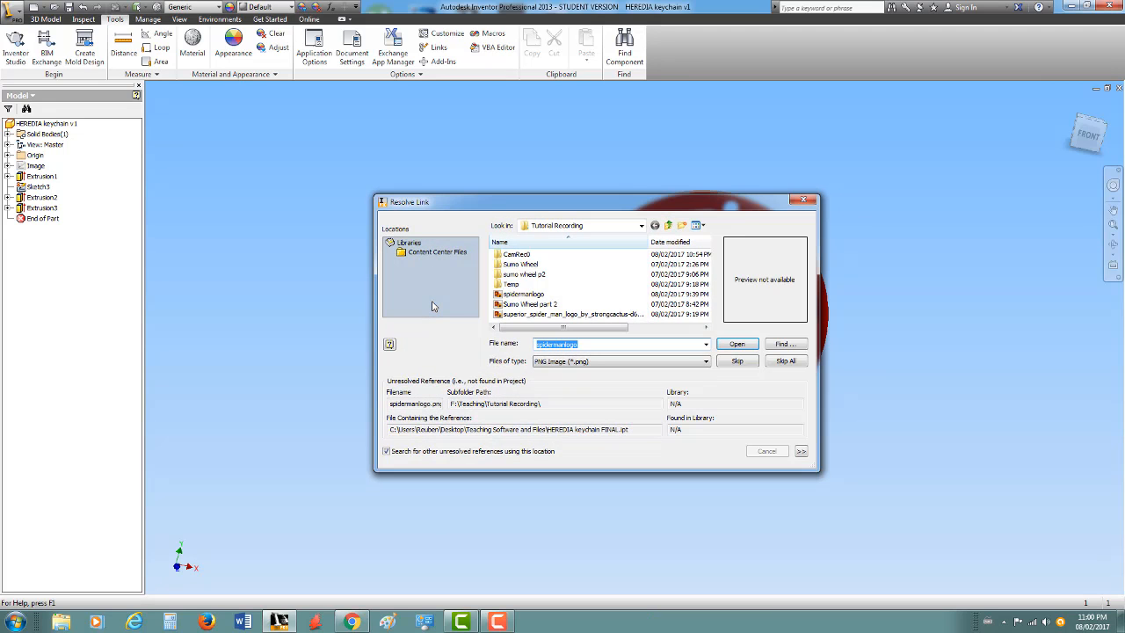
left_click(735, 358)
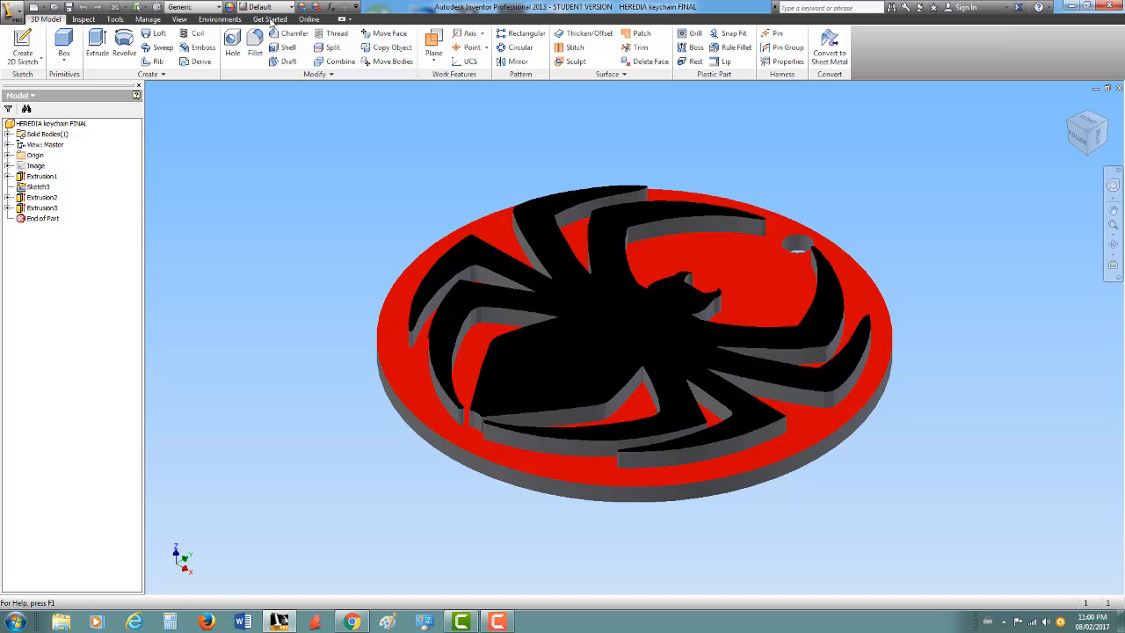
left_click(1119, 6)
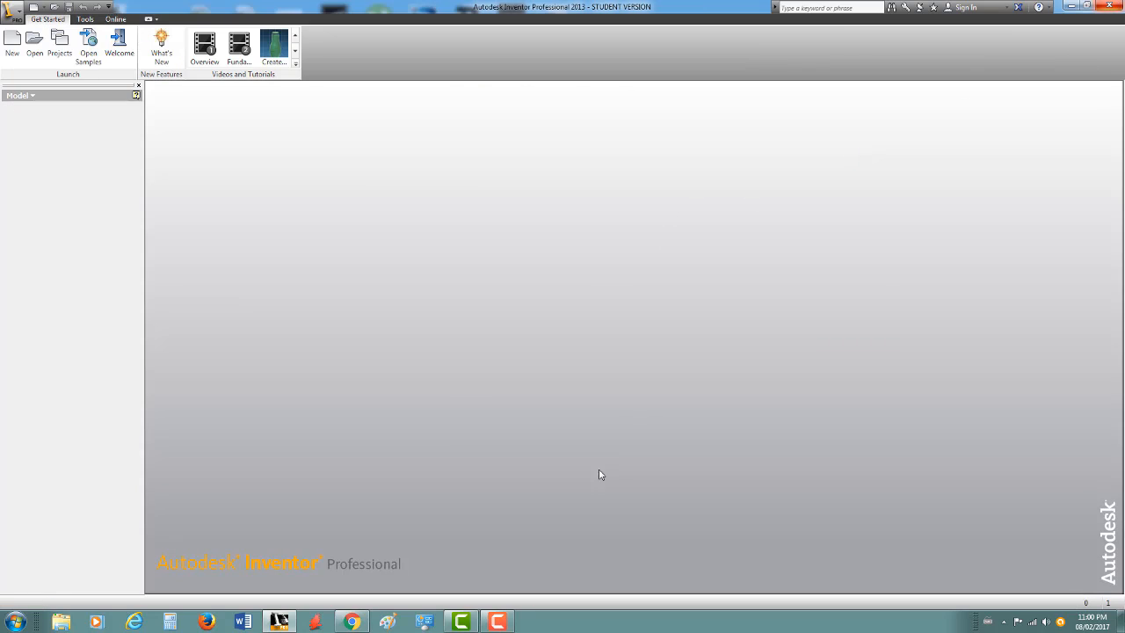